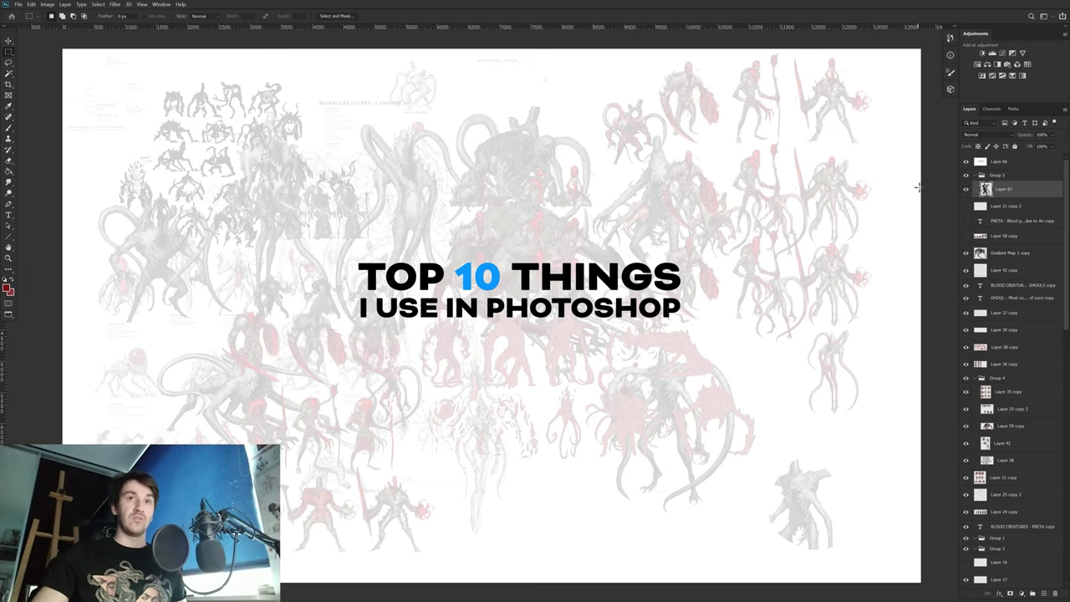
Step: Paint a dark red blob on Layer 67 in the empty white area below the red tentacled creatures
drag(734, 535, 582, 355)
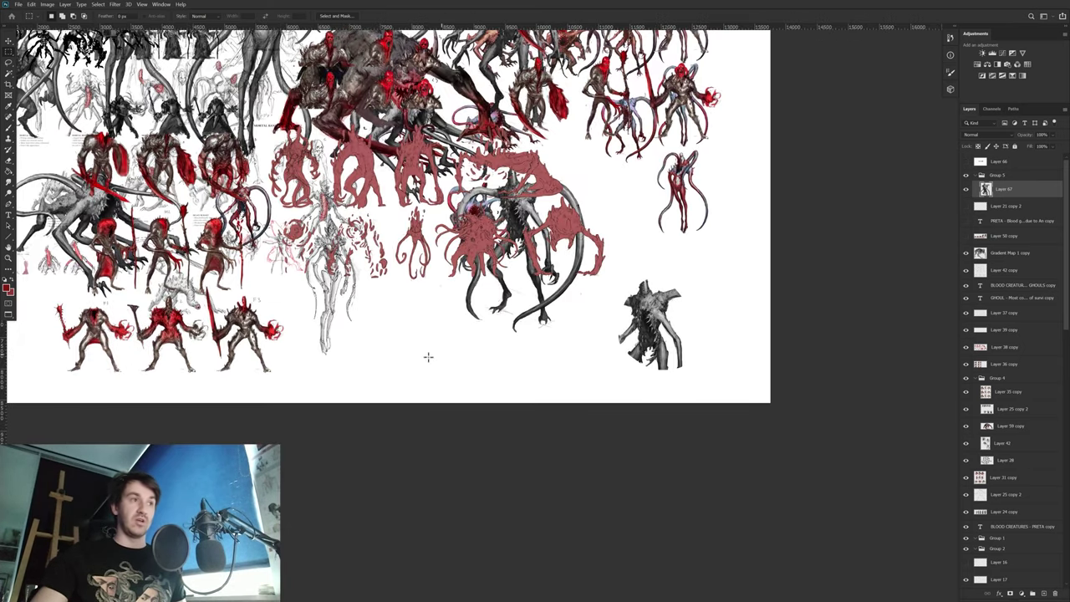
ctrl+click(430, 358)
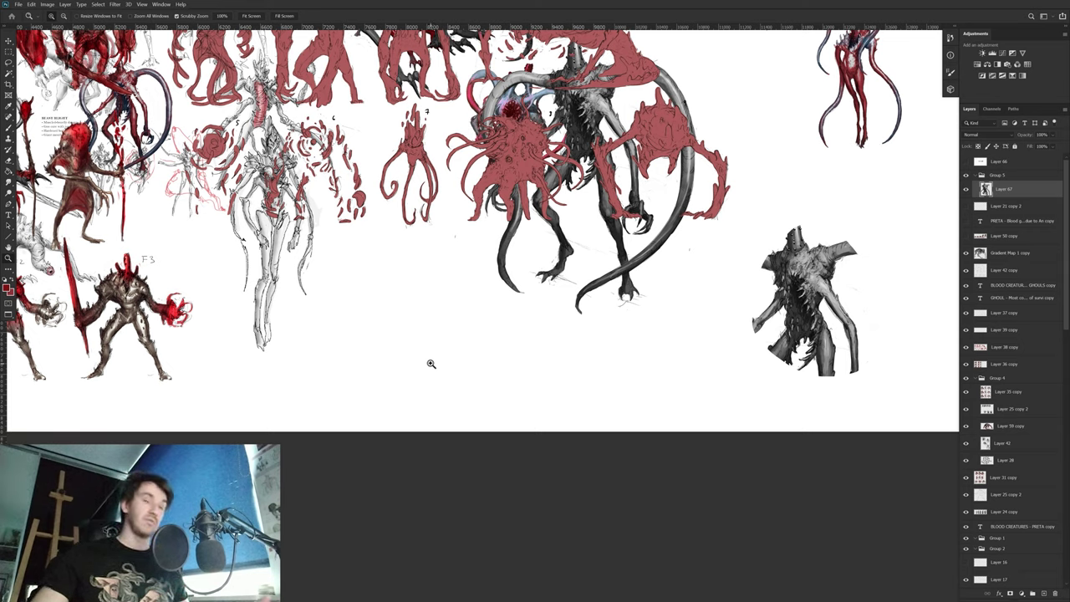
key(b)
mouse_move(410, 346)
mouse_down()
mouse_move(399, 368)
mouse_move(458, 354)
mouse_move(463, 375)
mouse_move(421, 371)
mouse_move(476, 367)
mouse_up()
key(l)
key(v)
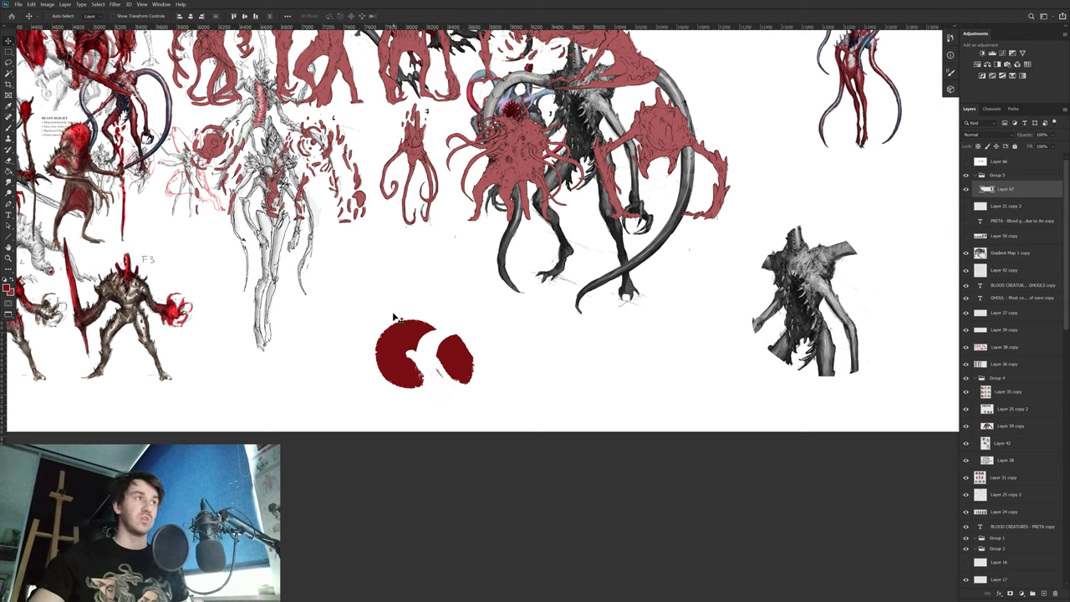
Step: Look at the tool variants grouped with the Brush tool
click(9, 130)
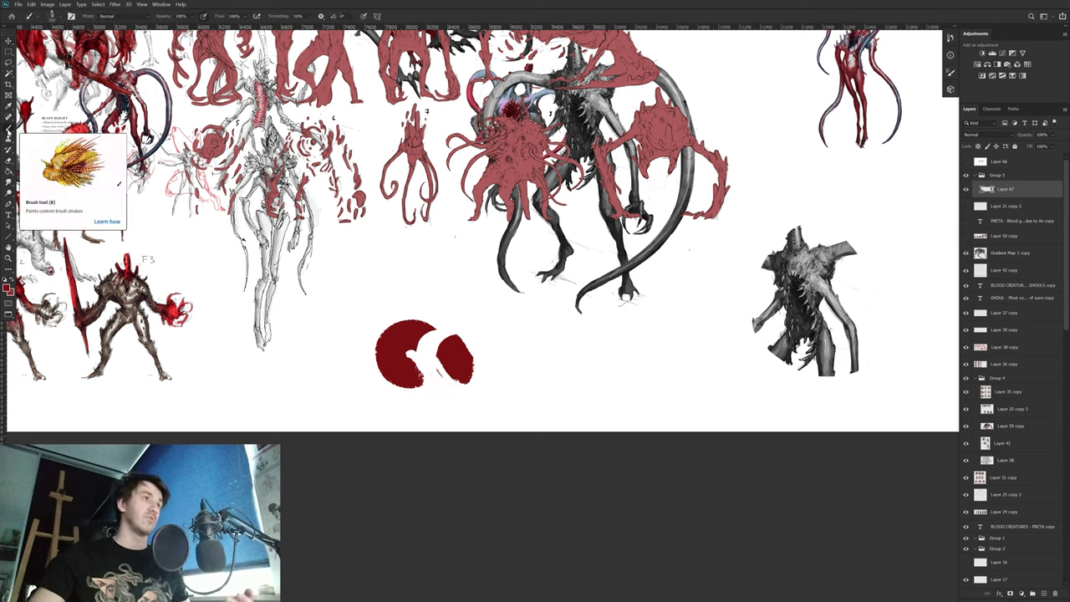
right_click(9, 129)
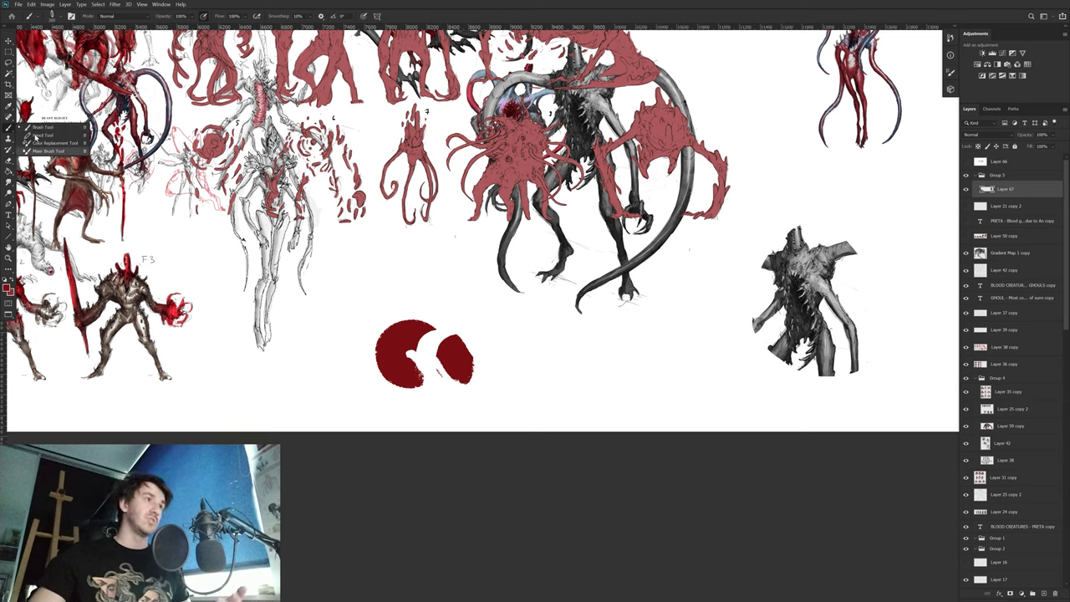
click(445, 349)
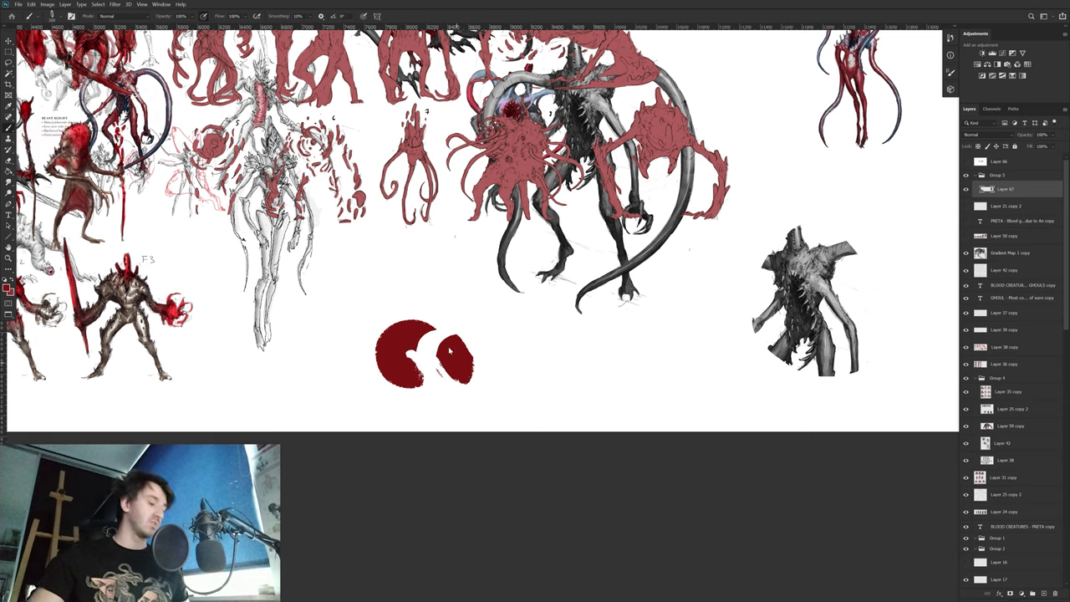
Step: Erase streaks out of the dark red blob and brush it into a wider horizontal shape
key(e)
mouse_move(471, 357)
mouse_down()
mouse_move(452, 328)
mouse_move(459, 366)
mouse_move(390, 366)
mouse_move(422, 389)
mouse_up()
key(b)
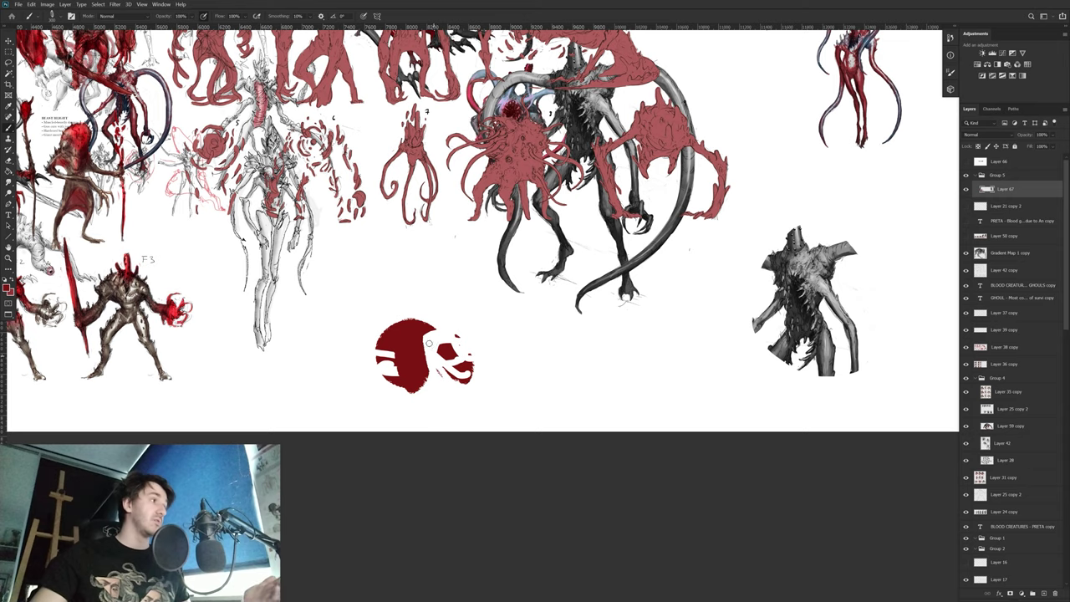
mouse_move(499, 343)
mouse_down()
mouse_move(511, 361)
mouse_move(539, 347)
mouse_move(514, 386)
mouse_up()
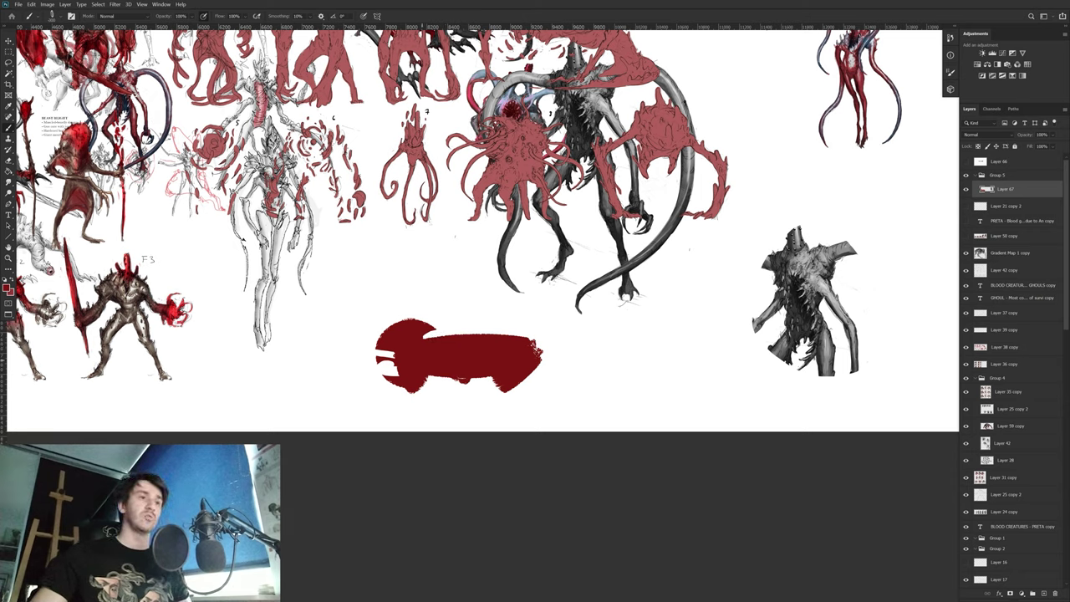
Step: Compare the tool variants grouped under the Brush and the Eraser
right_click(9, 127)
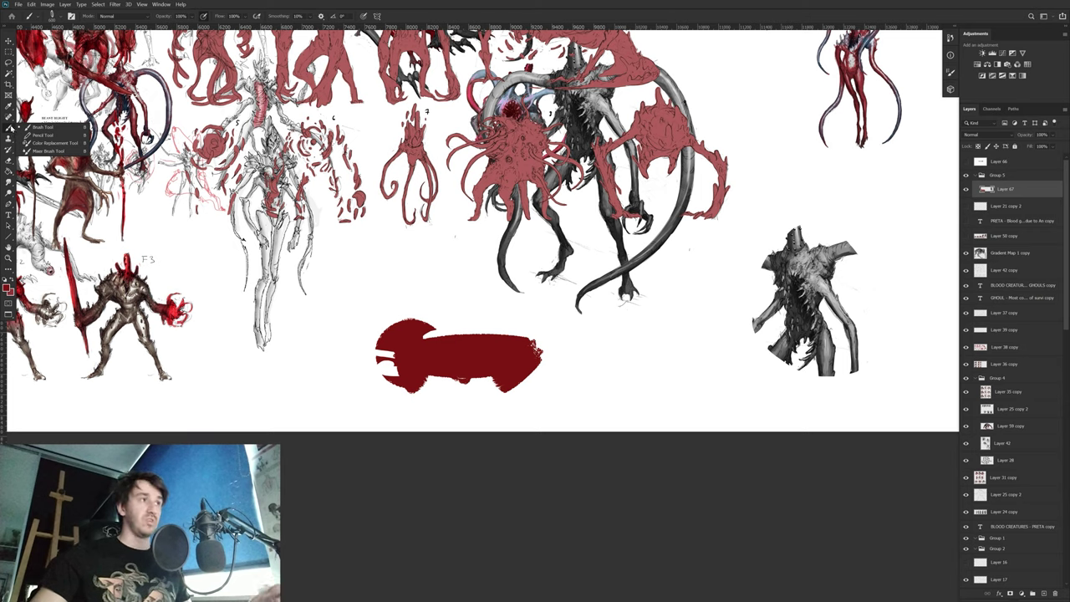
click(11, 162)
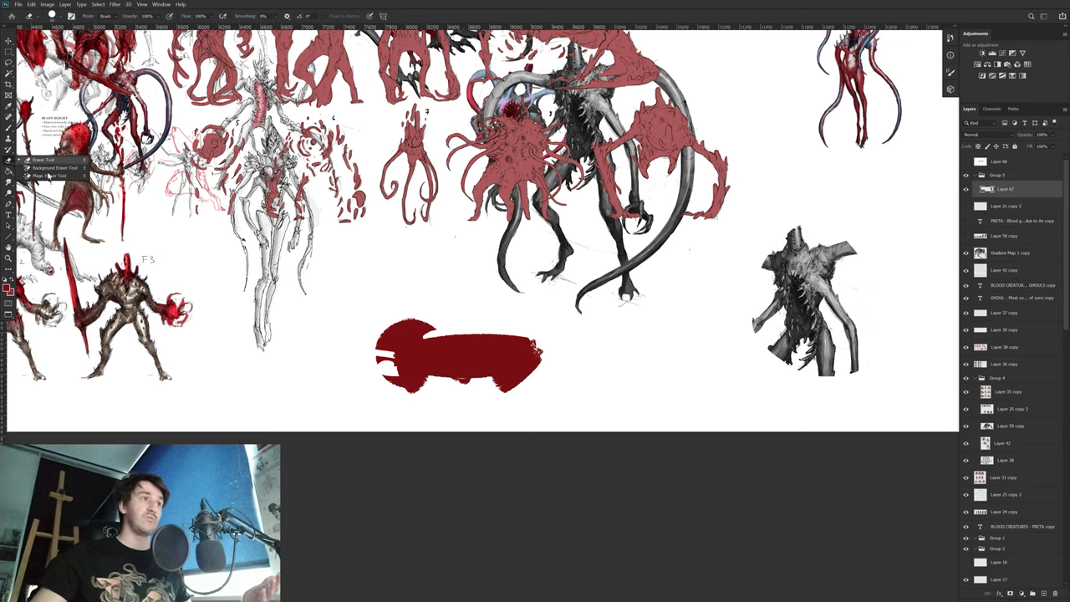
click(8, 128)
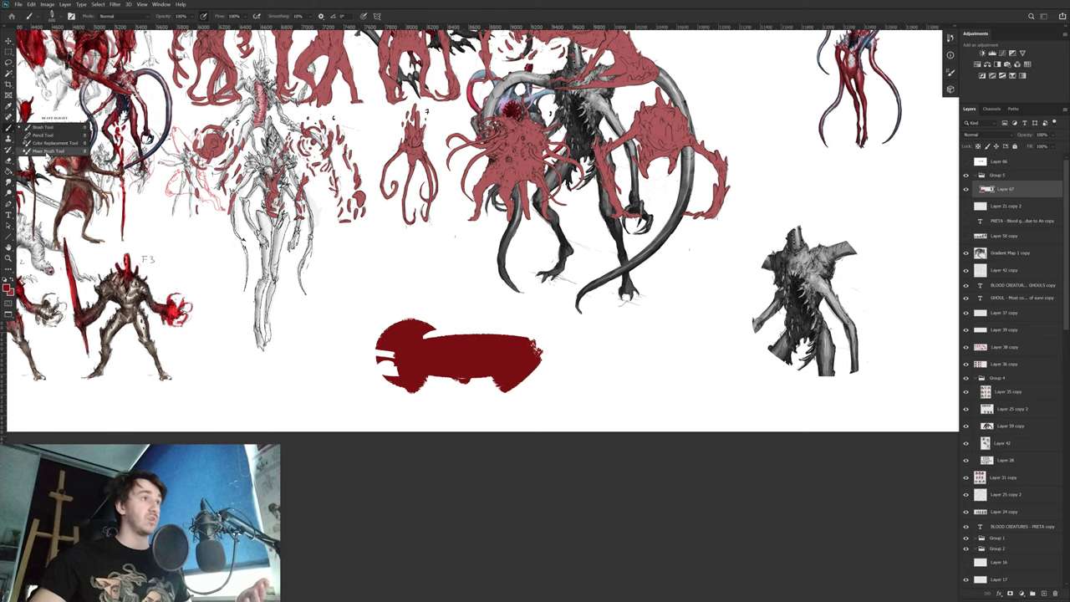
Step: Paint rough textured dabs with the Brush tool along the lower edge and right end of the red shape
click(40, 128)
click(486, 388)
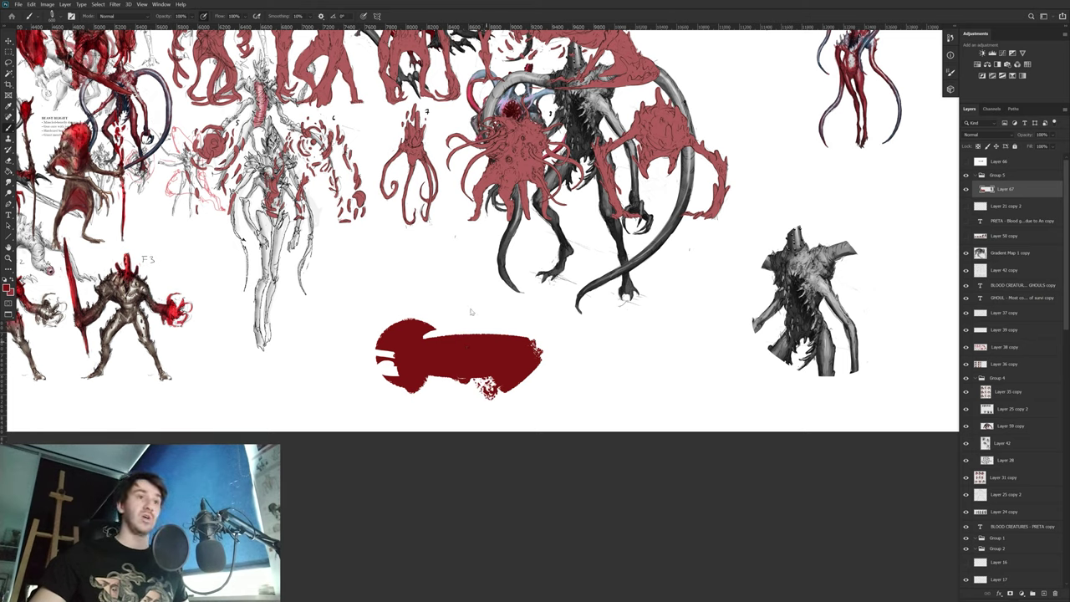
mouse_move(501, 381)
mouse_down()
mouse_move(528, 359)
mouse_move(562, 368)
mouse_up()
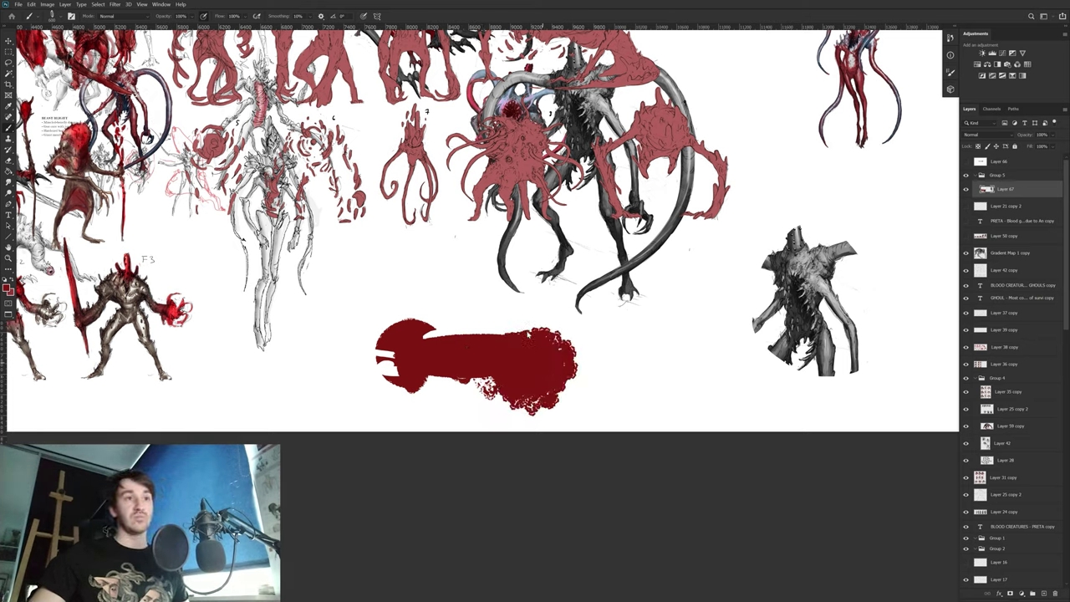
Step: Cycle through the Brush tool variants, including the Mixer Brush, and return to the regular Brush
key(shift+b)
key(shift+b)
key(shift+b)
key(shift+b)
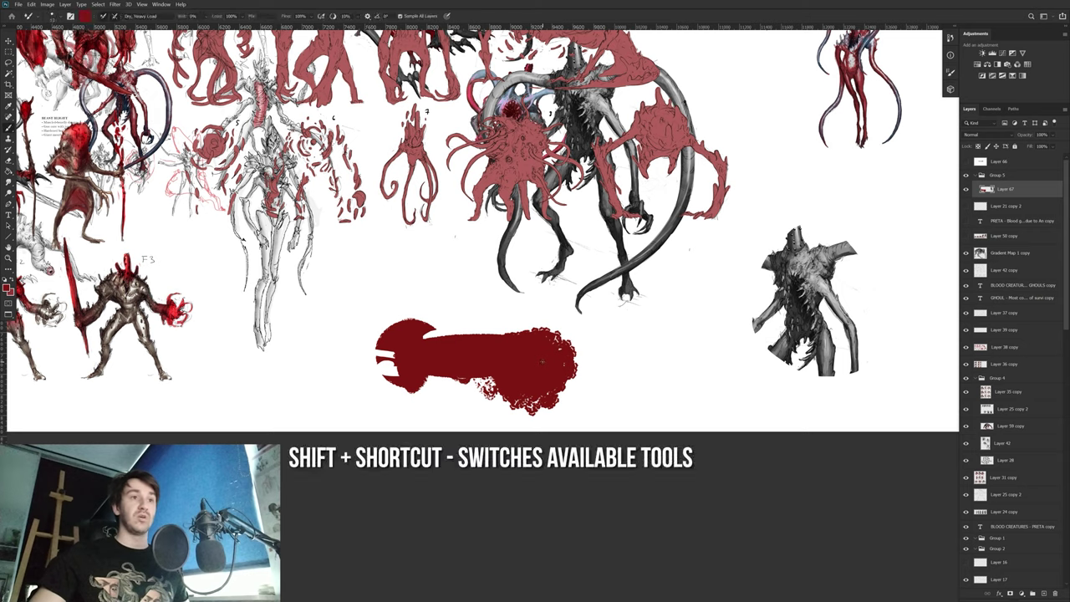
key(shift+b)
key(shift+b)
key(shift+b)
key(shift+b)
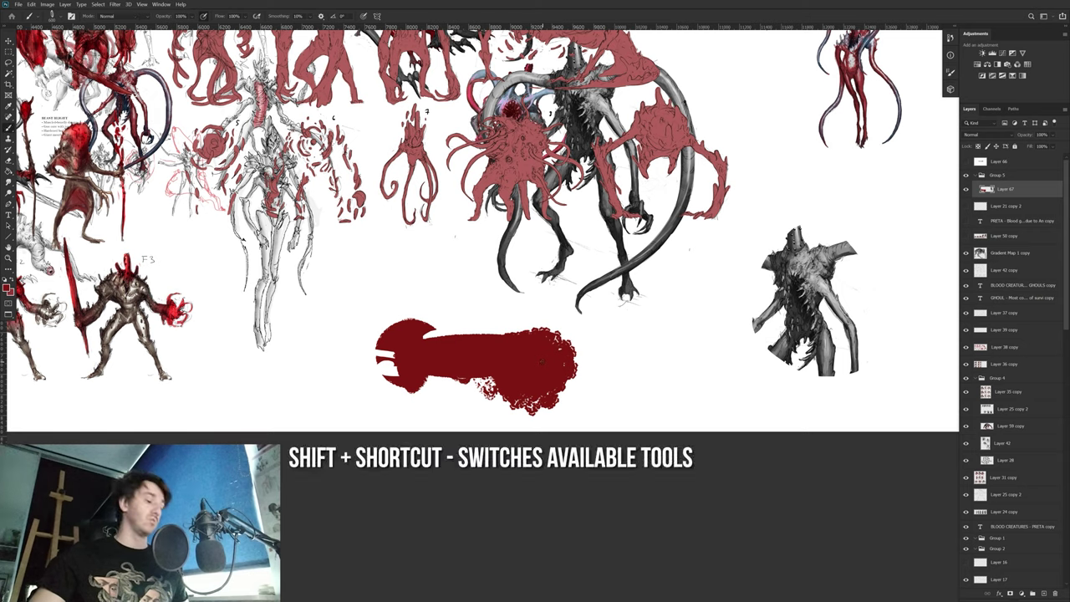
key(shift+b)
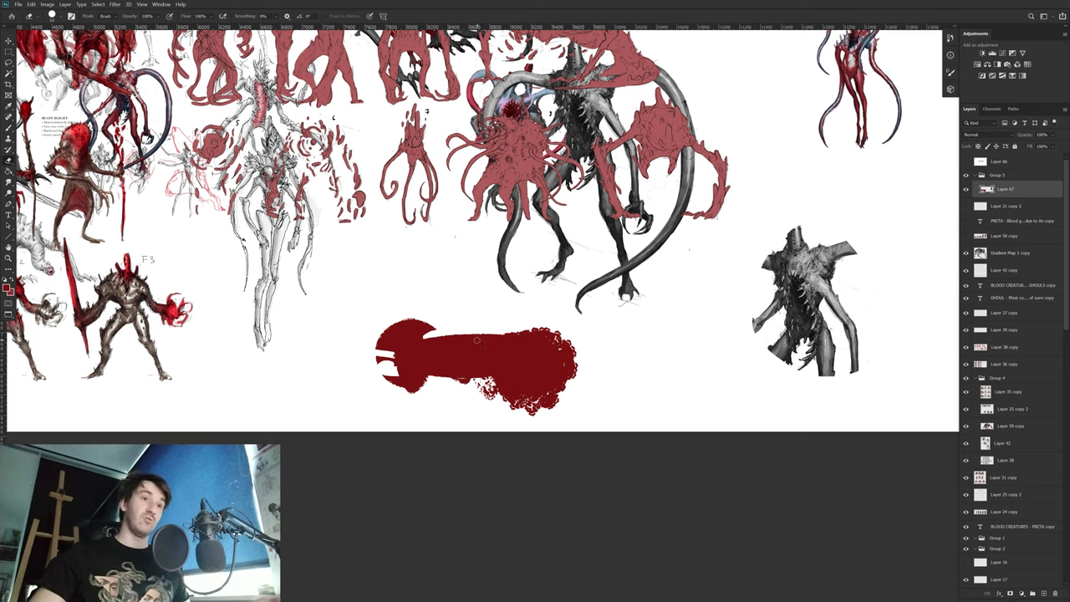
Step: Cycle through the Eraser tool variants and return to the regular Eraser
key(shift+e)
key(shift+e)
key(shift+e)
key(shift+e)
key(shift+e)
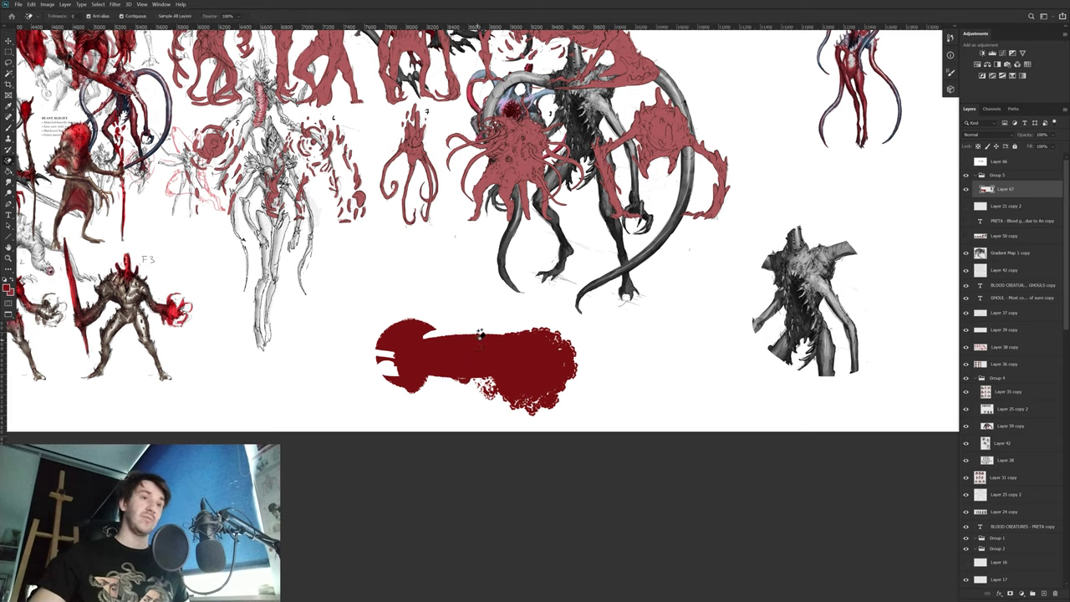
key(shift+e)
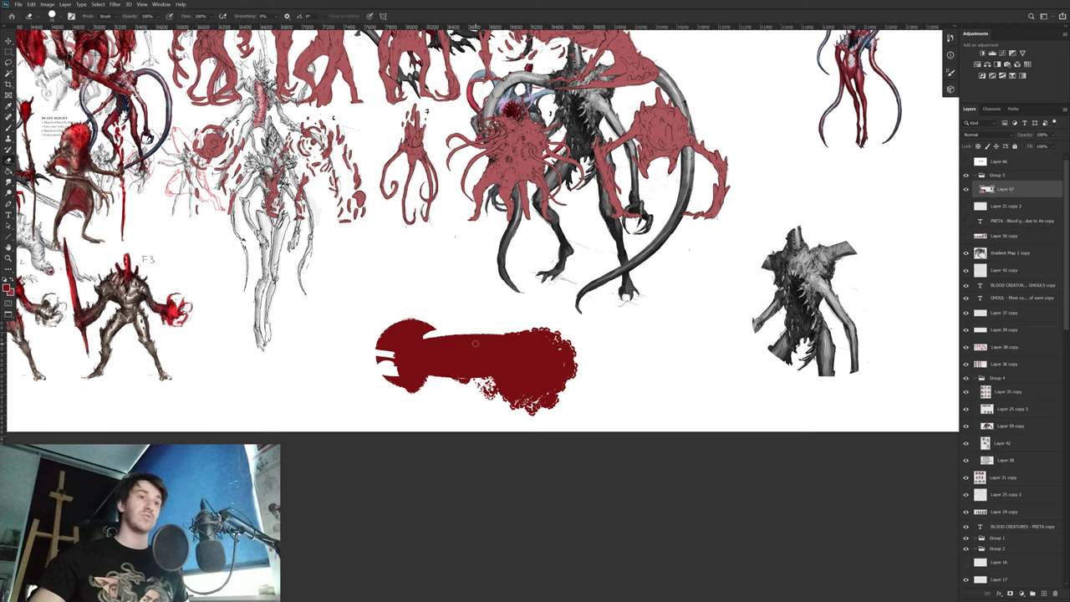
Step: Paint an upright block above the red shape and erase a soft oval hole in it with the Background Eraser
key(b)
mouse_move(468, 345)
mouse_down()
mouse_move(448, 318)
mouse_move(439, 325)
mouse_move(474, 288)
mouse_up()
key(e)
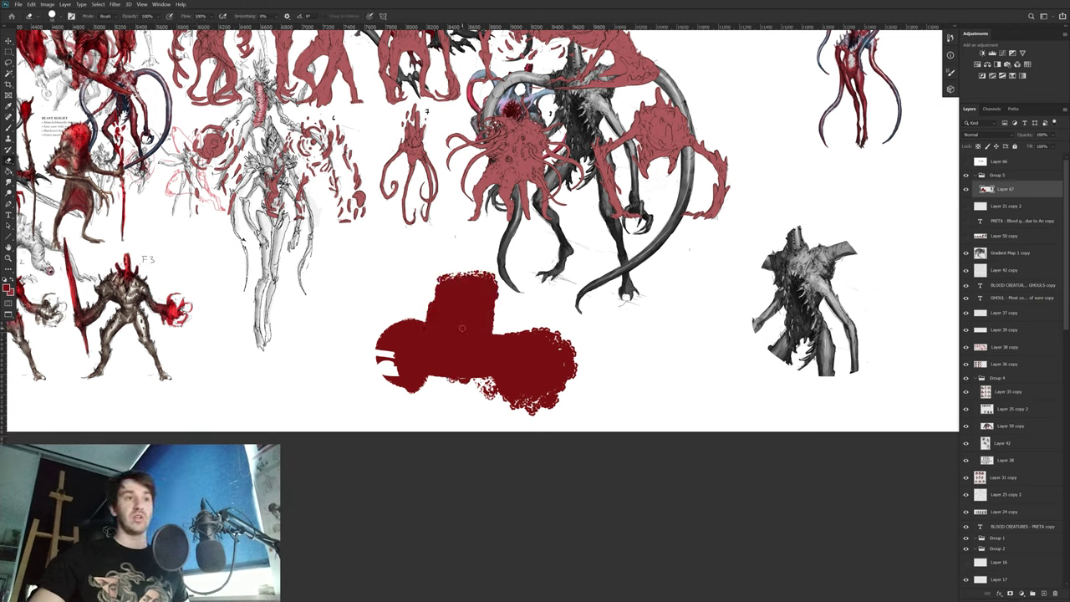
key(shift+e)
mouse_move(459, 325)
mouse_down()
mouse_move(456, 314)
mouse_move(451, 335)
mouse_up()
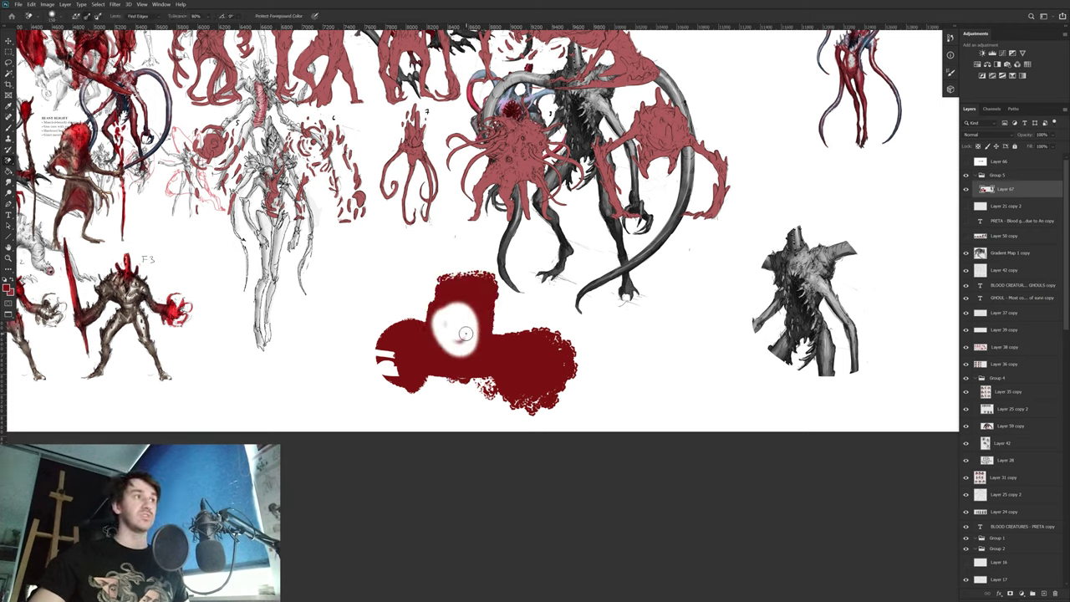
Step: Remove the red shape with the Magic Eraser and paint a textured dark red spot in its place
key(shift+e)
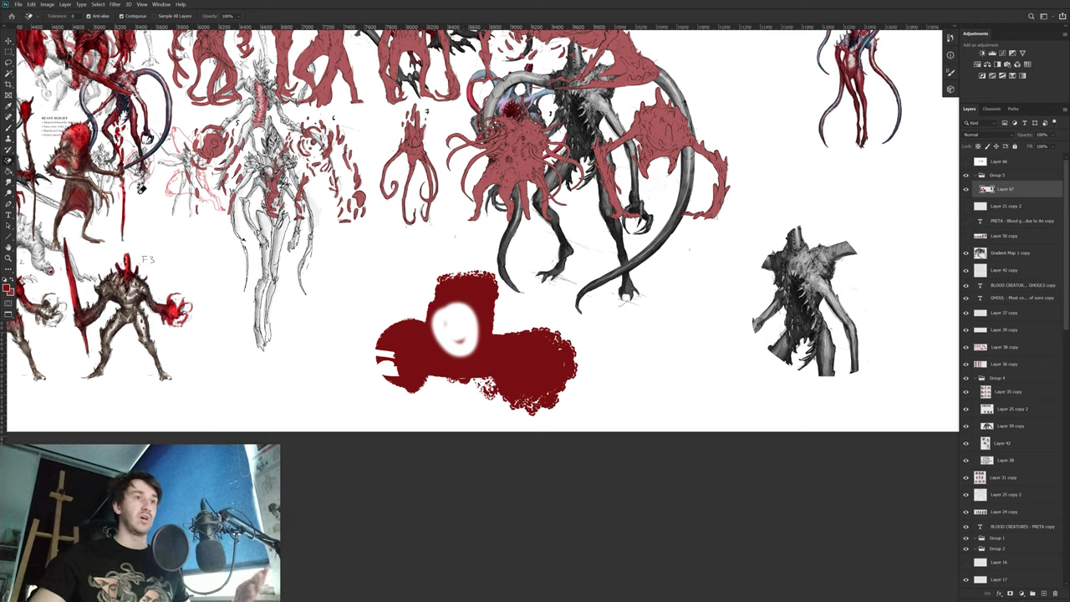
click(504, 349)
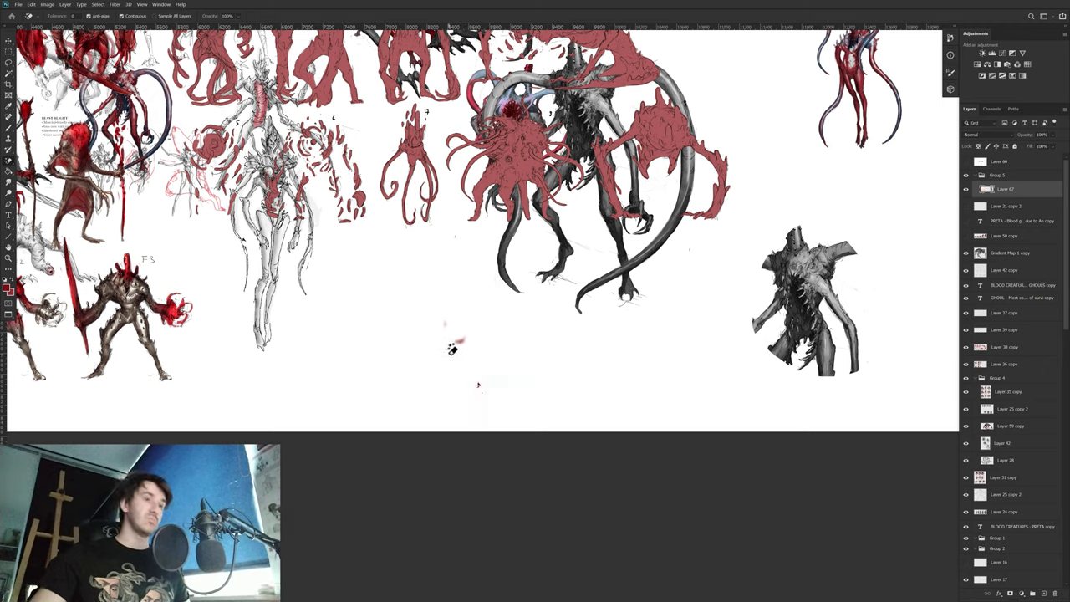
key(b)
click(458, 333)
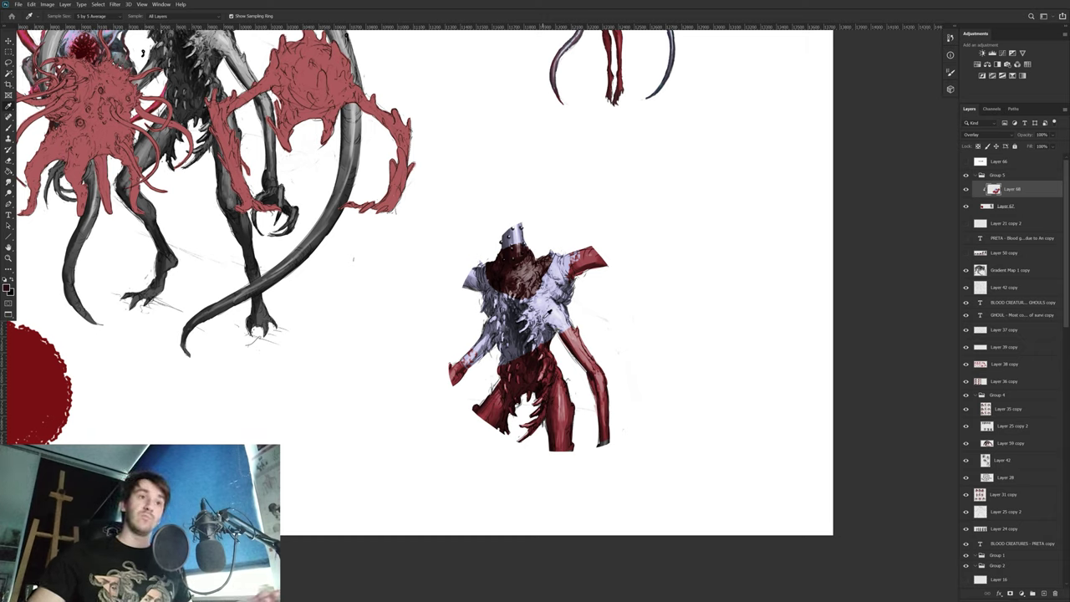
Step: Sample colours from the creature's pale chest and red arm, and set Layer 68's blend mode to Normal
click(552, 308)
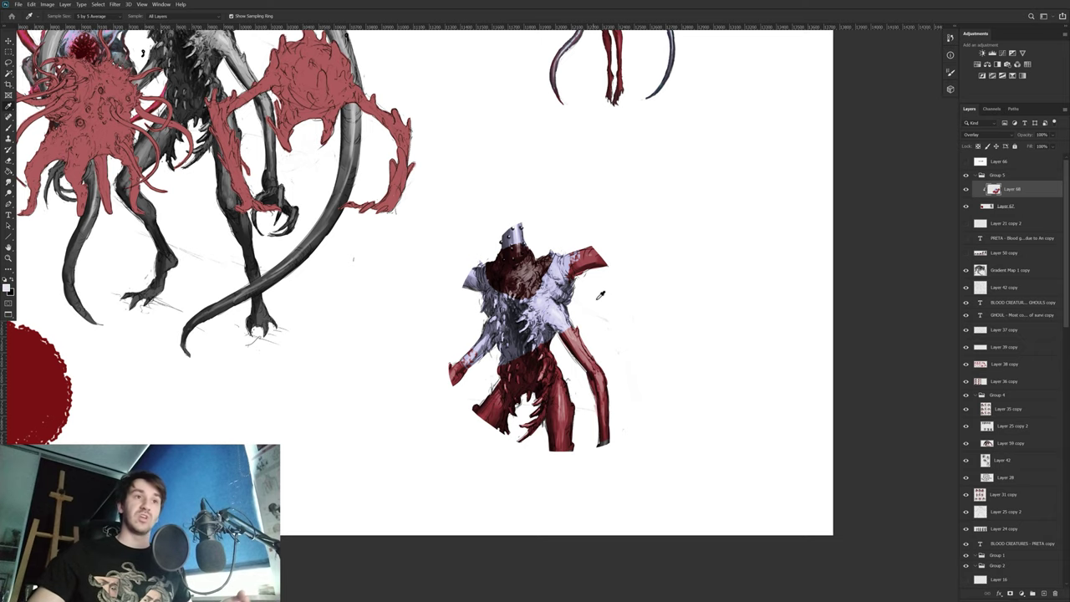
click(570, 339)
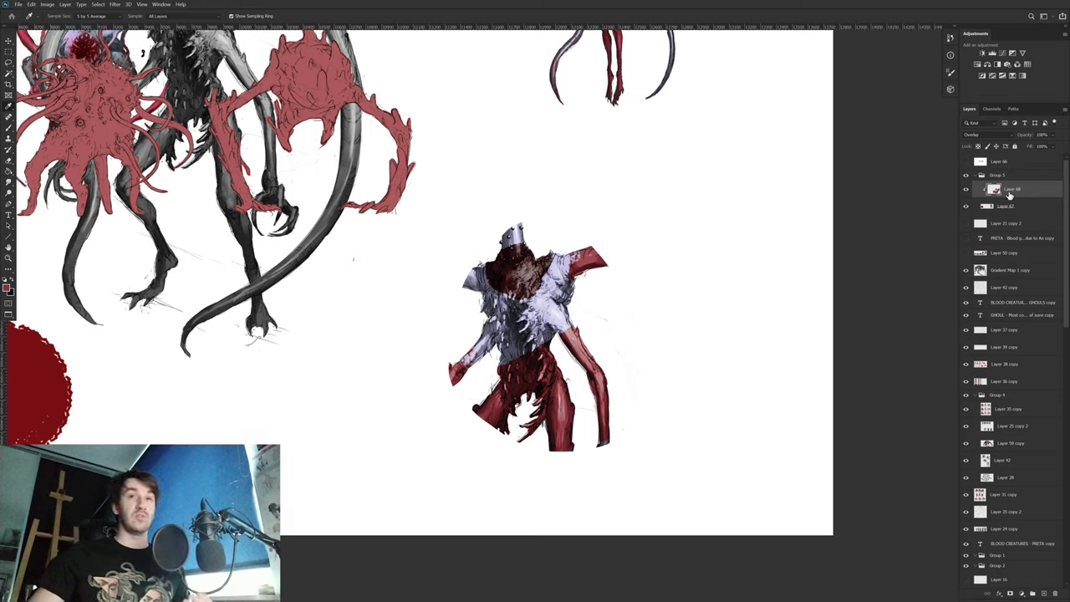
click(992, 137)
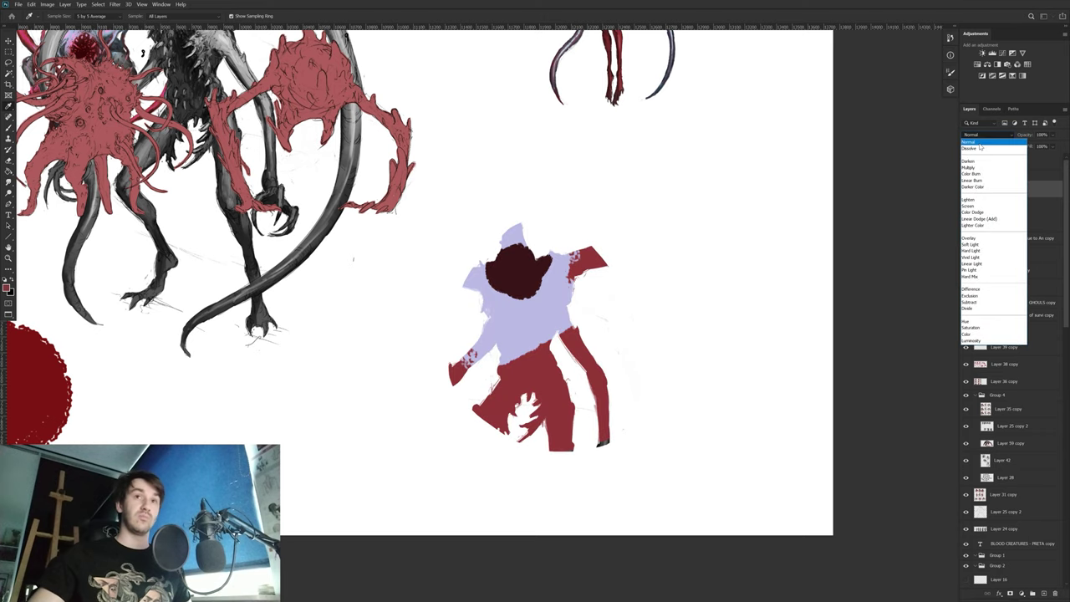
click(980, 146)
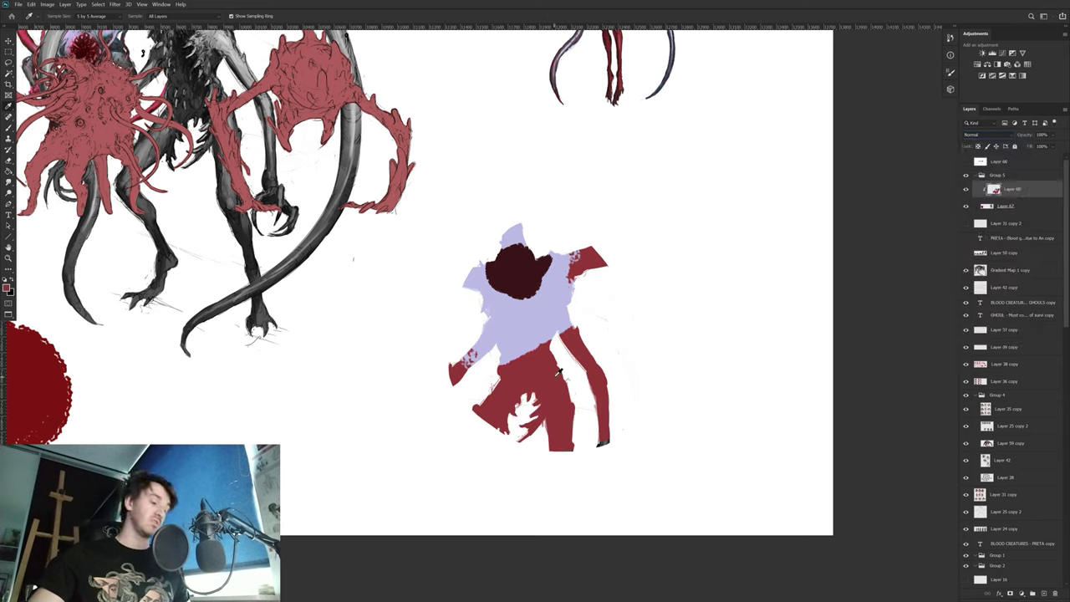
Step: Return Layer 68's blend mode to Overlay and brush the sampled red over the creature's lower torso
key(b)
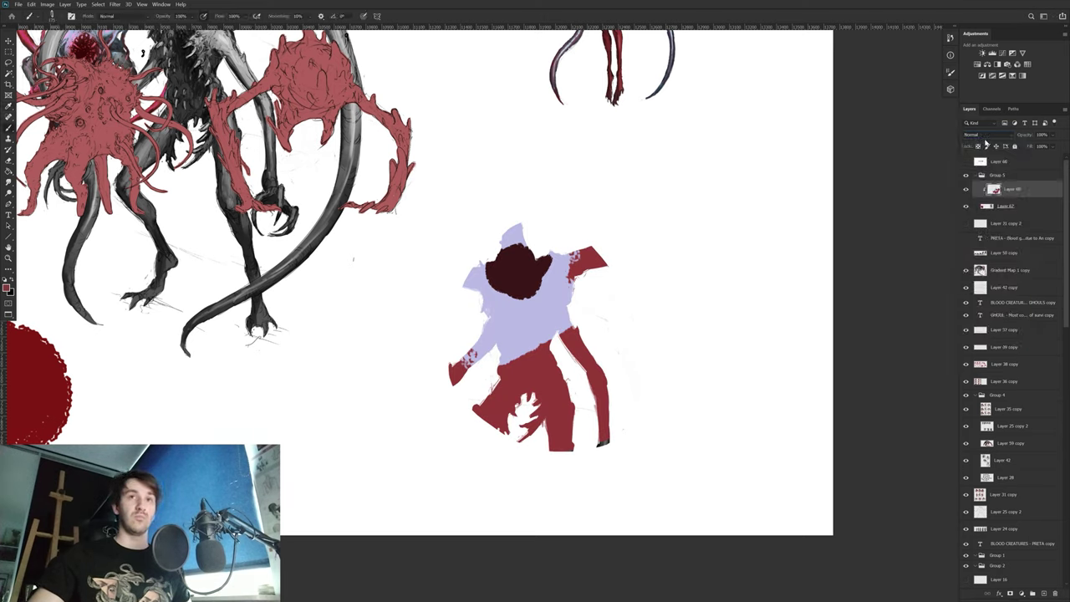
click(987, 136)
click(979, 239)
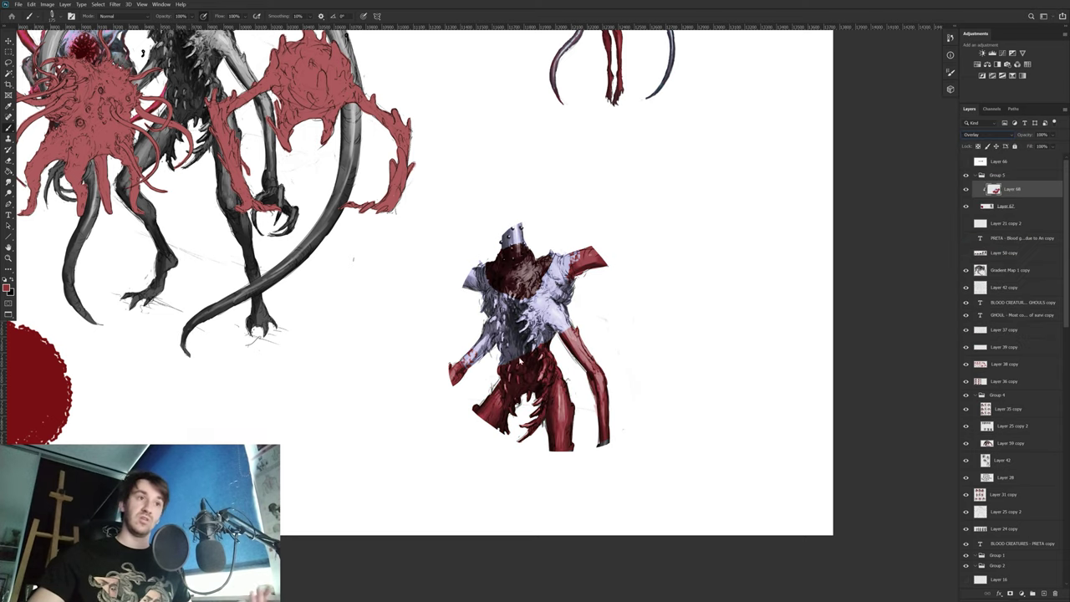
mouse_move(522, 361)
mouse_down()
mouse_move(535, 326)
mouse_move(541, 339)
mouse_up()
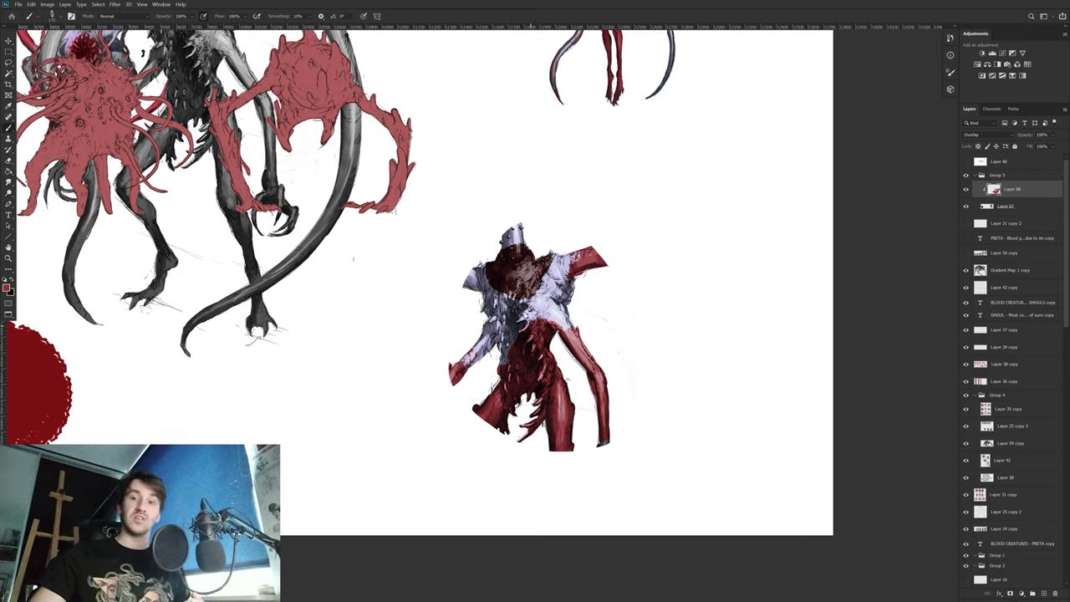
Step: Limit the Eyedropper's sampling to Current Layer and sample the overlay colours on the creature's torso
key(i)
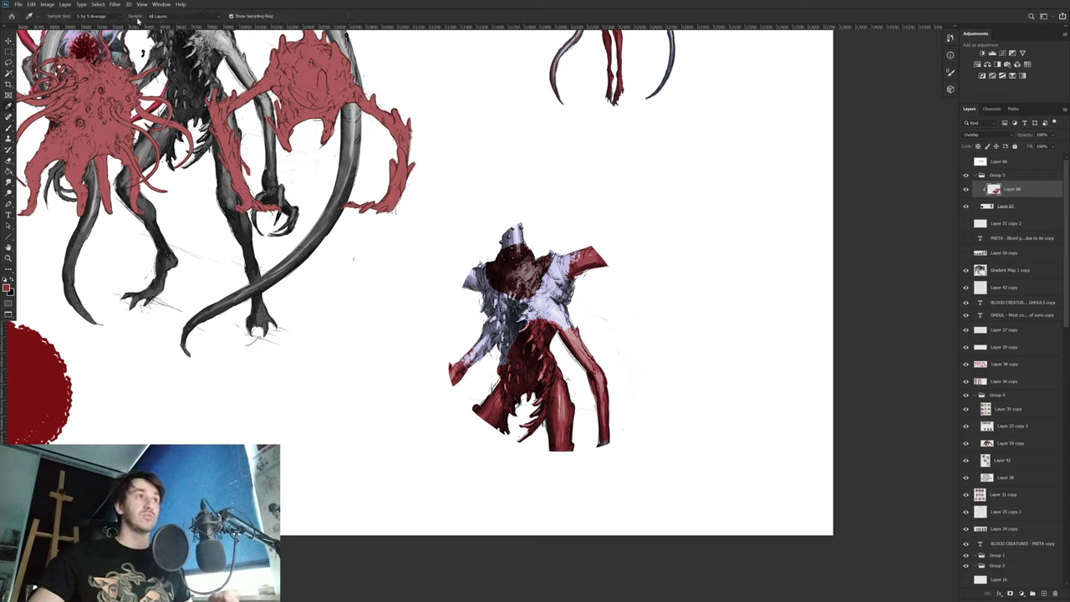
click(167, 16)
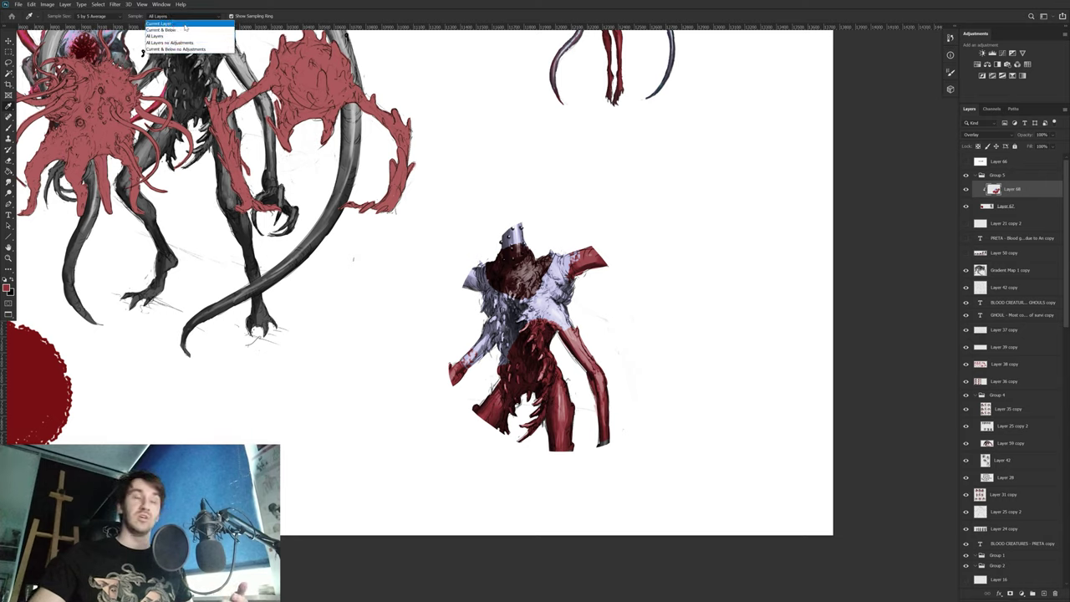
click(184, 23)
click(543, 326)
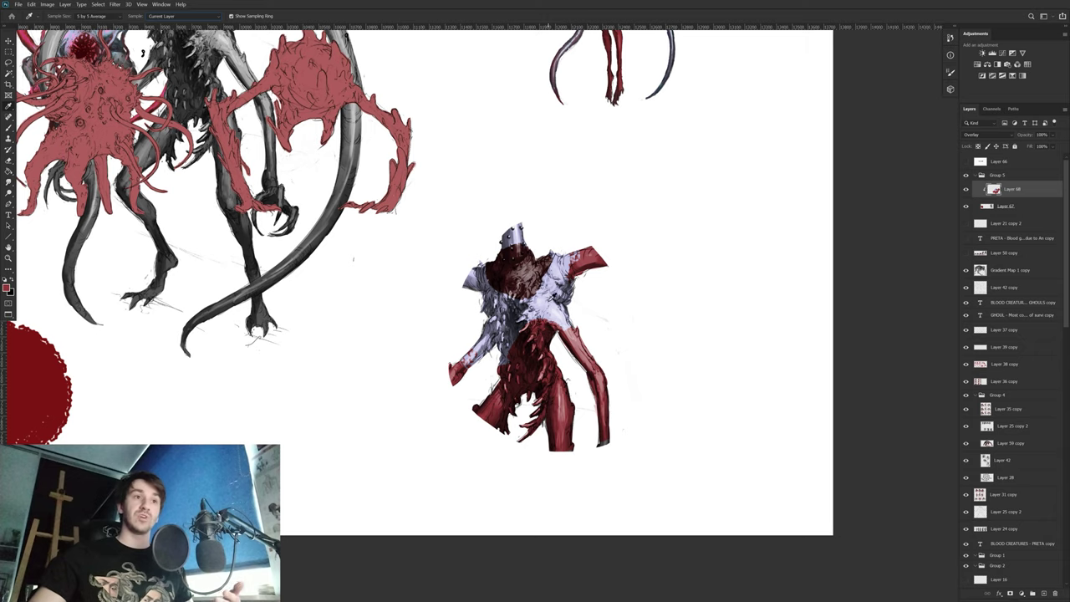
drag(546, 300, 532, 359)
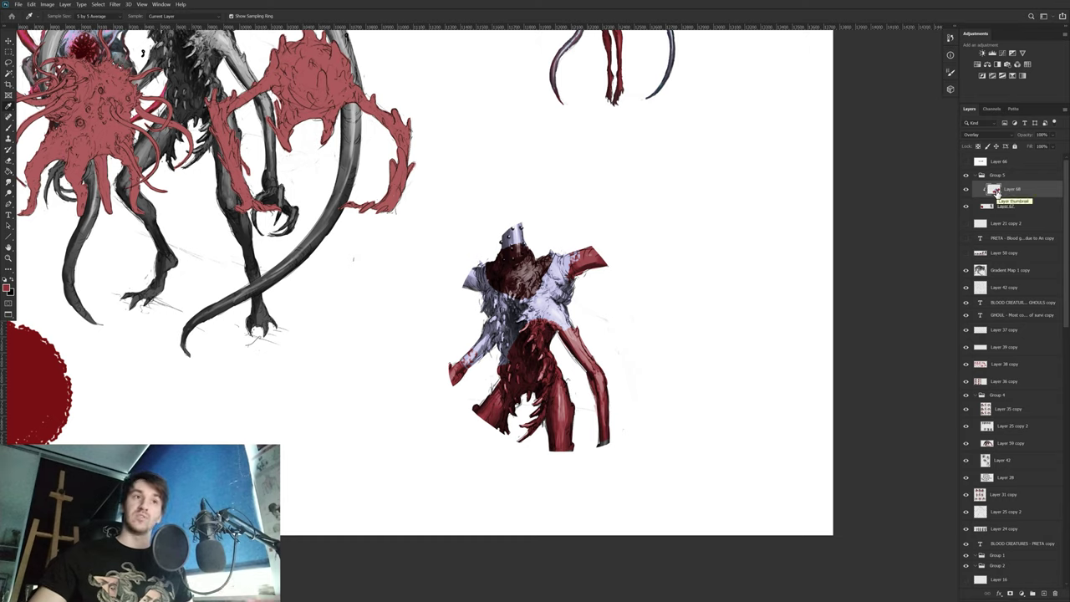
drag(559, 308, 549, 307)
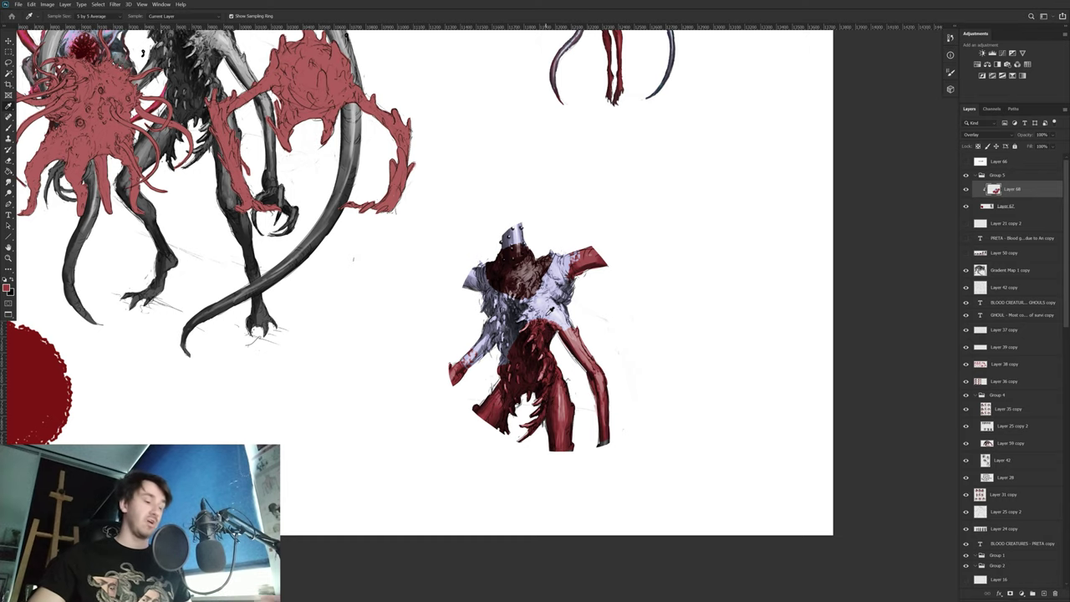
Step: Sample the overlay colours around the creature's torso on Layer 68 and brush them over its chest
key(b)
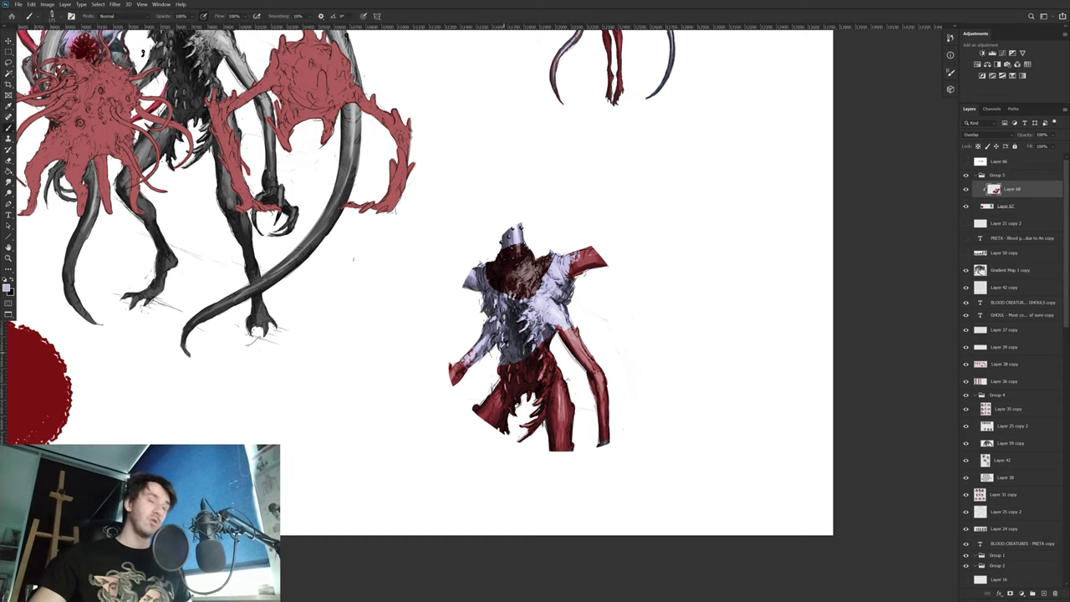
alt+click(531, 371)
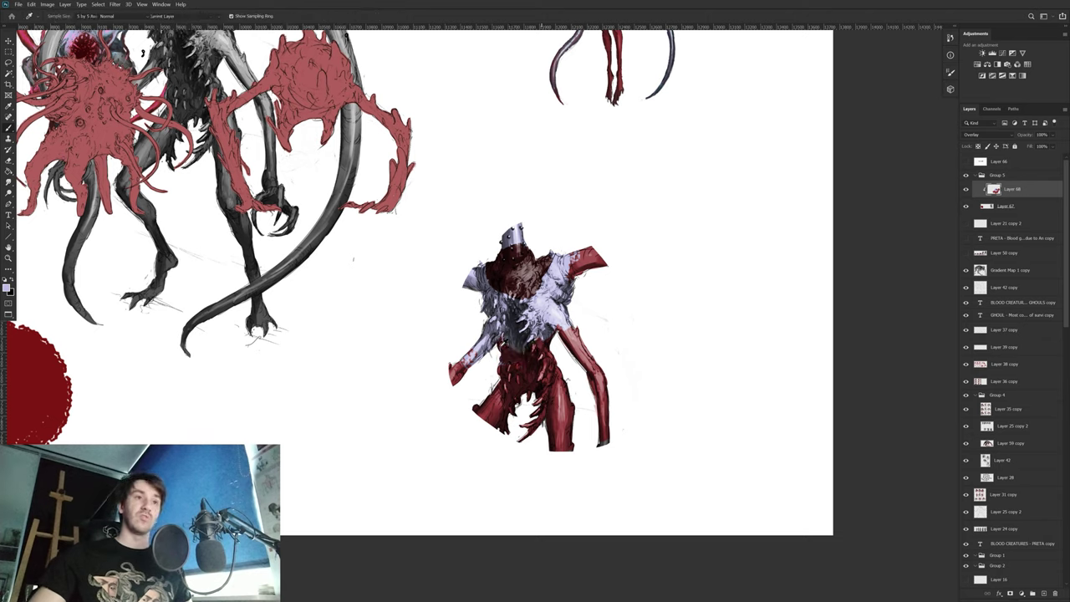
alt+click(545, 297)
drag(536, 282, 510, 302)
alt+click(520, 278)
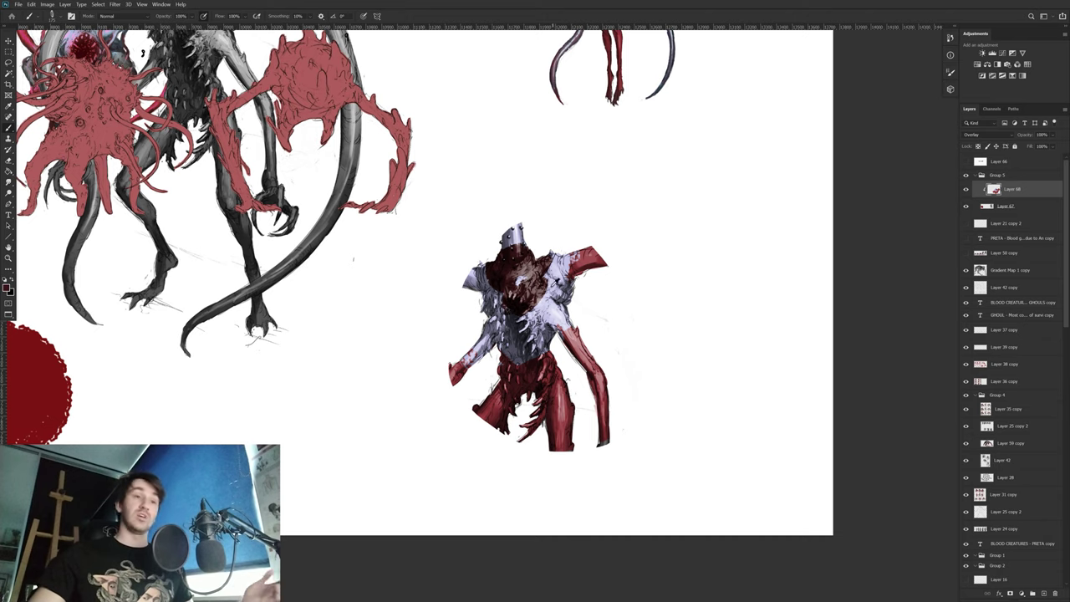
Step: Fit the whole canvas in view, pick Layer 38 copy from the layer stack and move its red silhouettes right and slightly down
key(z)
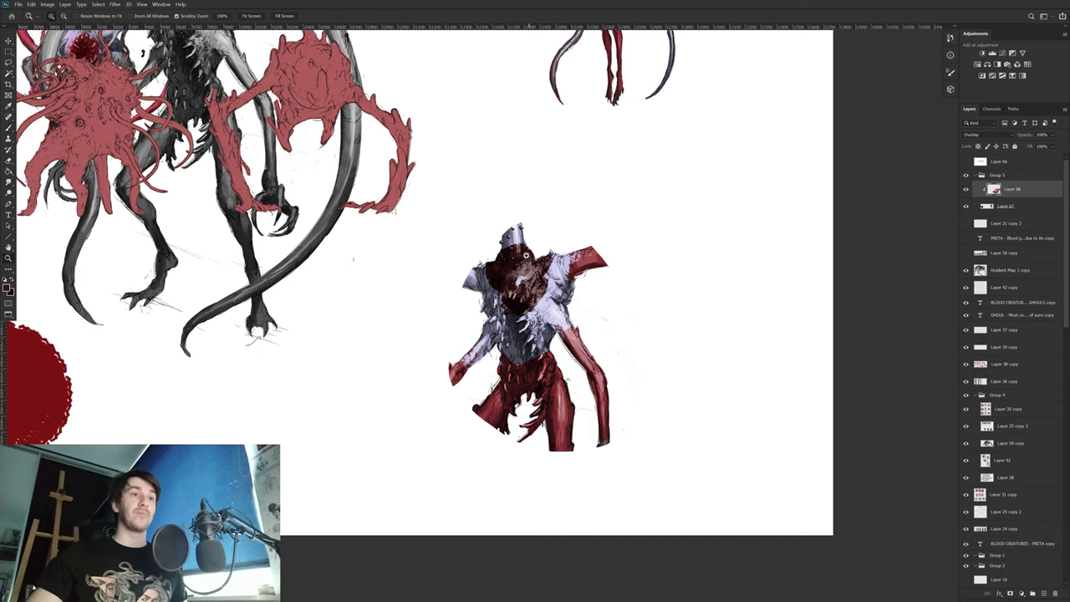
key(ctrl+0)
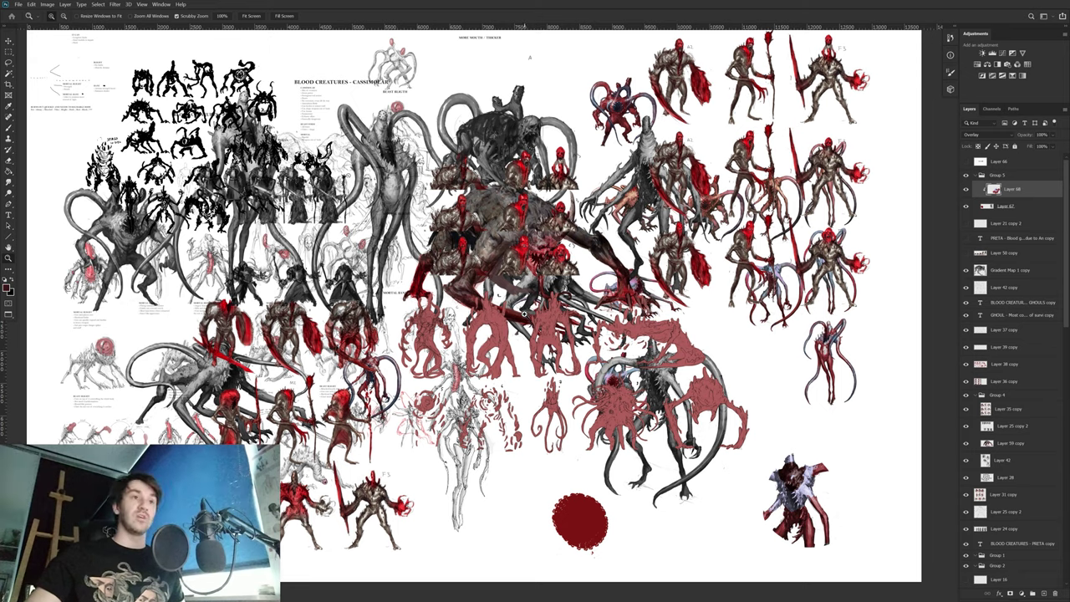
key(v)
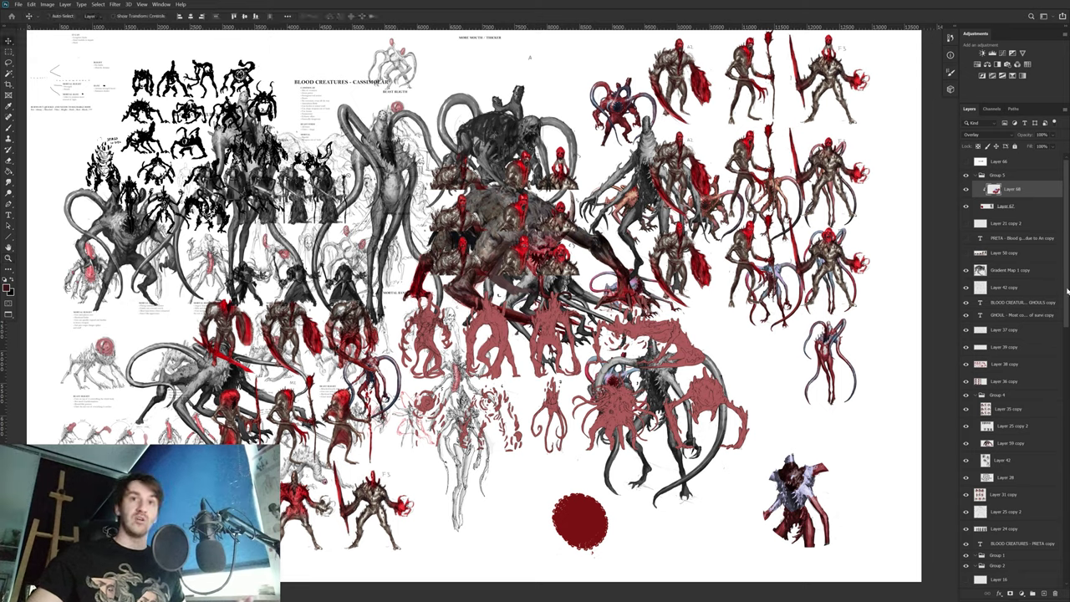
scroll(1067, 290, down, 20)
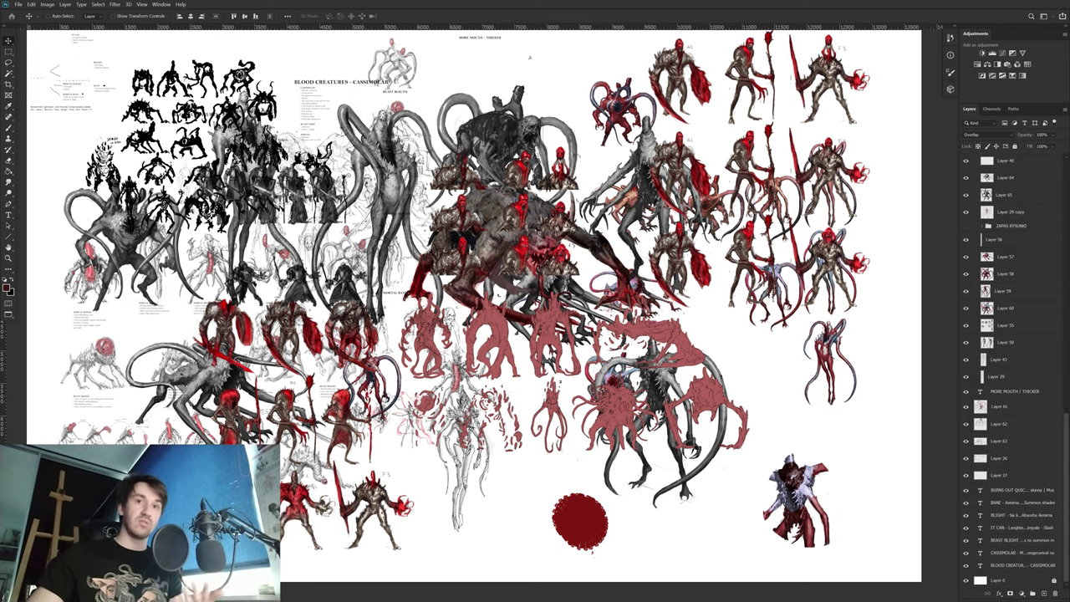
scroll(1044, 252, up, 20)
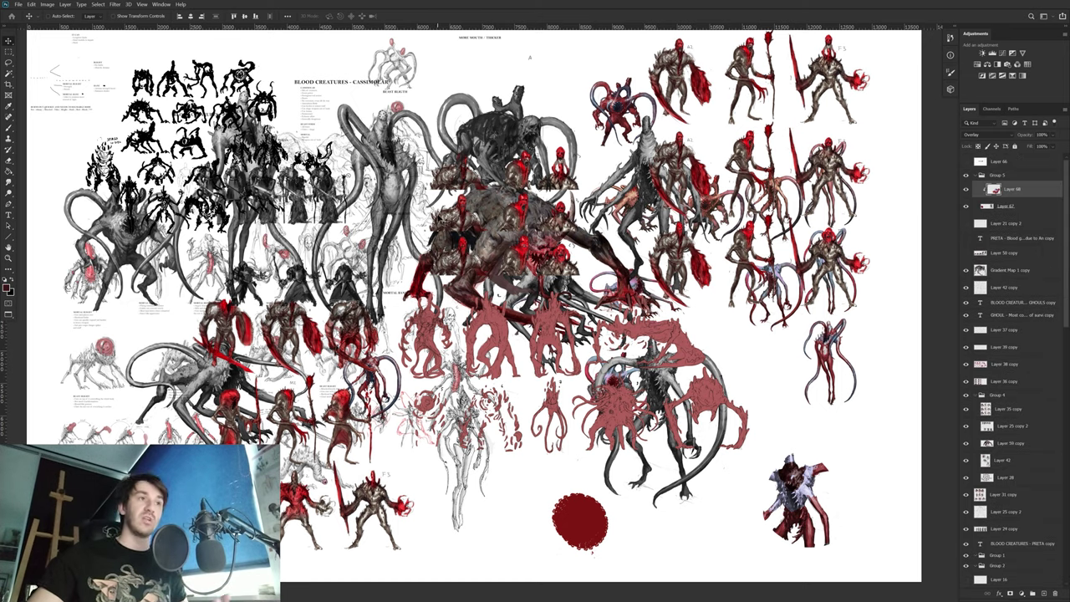
click(987, 366)
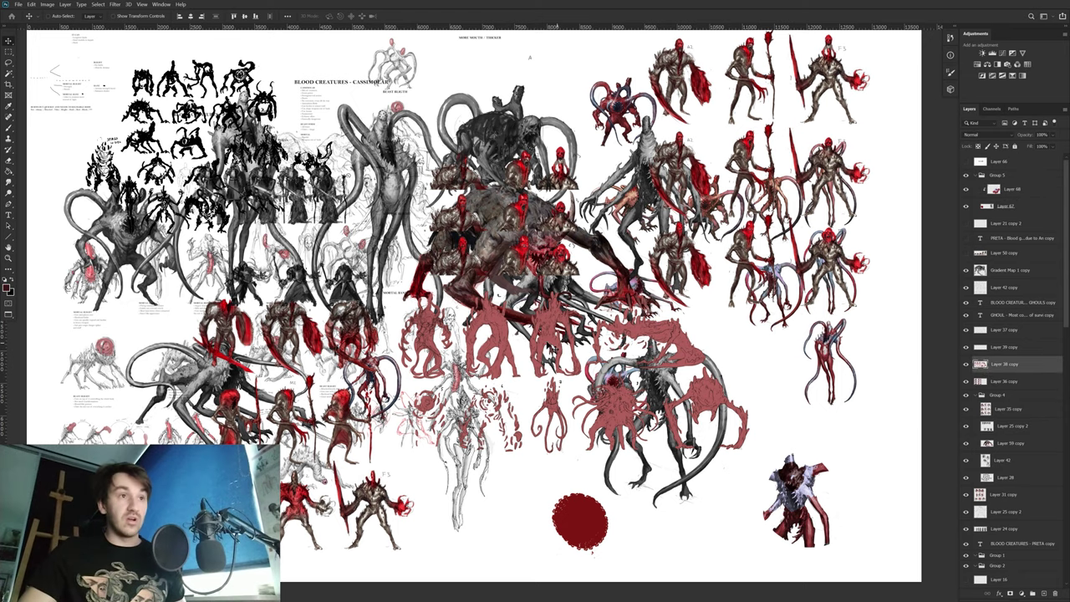
drag(550, 344, 595, 351)
Step: Move Layer 35 copy's warrior figures slightly up, then select Layer 19 and try to move the MORTAL BLIGHT text layer above it
click(1007, 409)
drag(744, 370, 751, 359)
scroll(1054, 471, down, 3)
click(1007, 489)
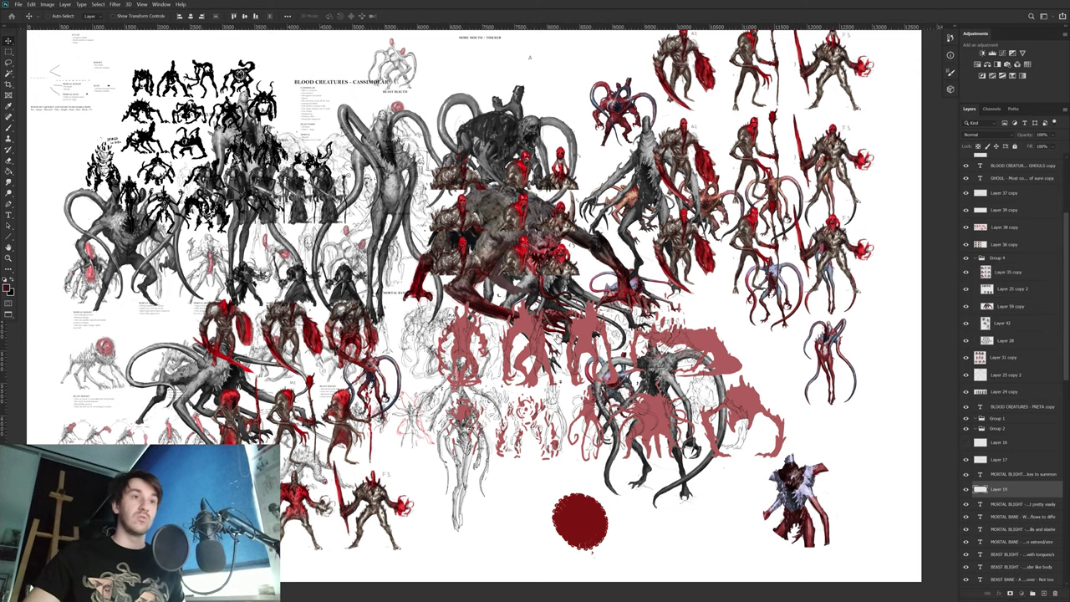
click(1021, 474)
drag(553, 320, 628, 351)
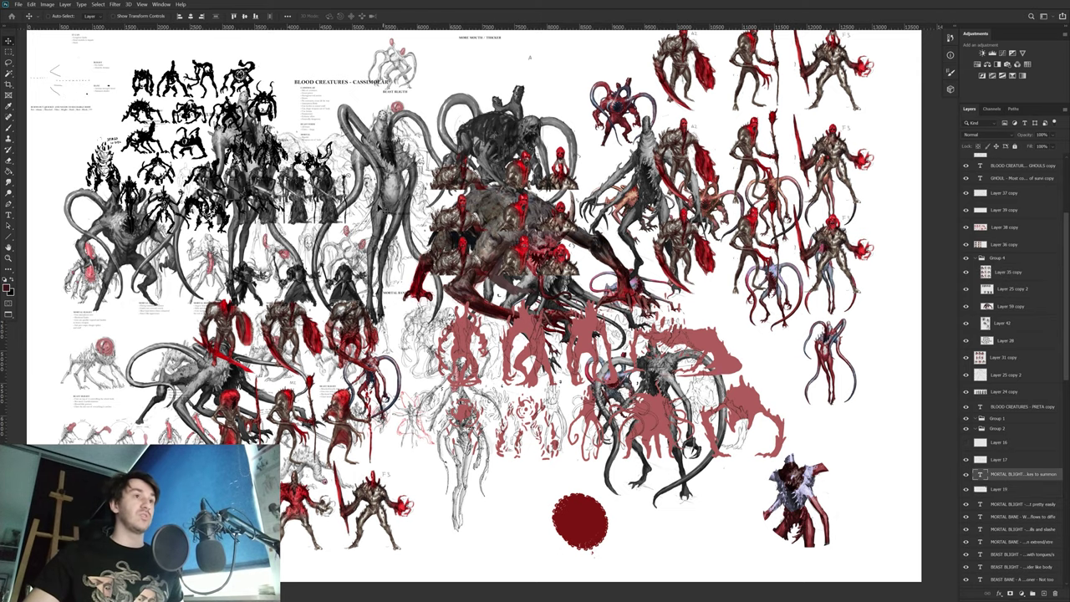
Step: Pick Layer 36 copy and then Layer 59 copy directly on the canvas, and move the large beast down and right
key(z)
drag(384, 195, 495, 210)
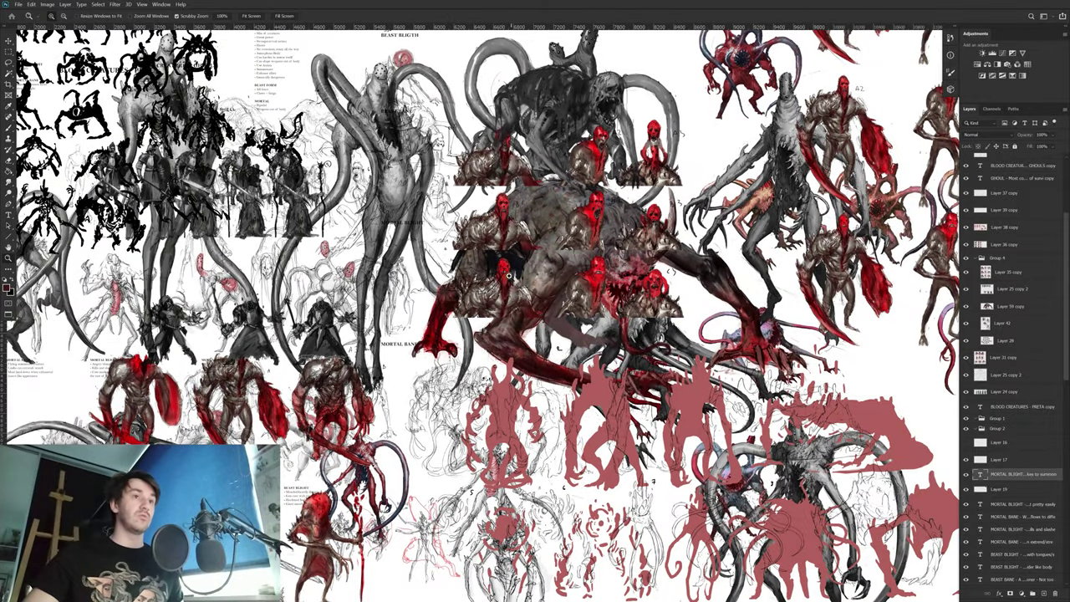
drag(551, 268, 553, 284)
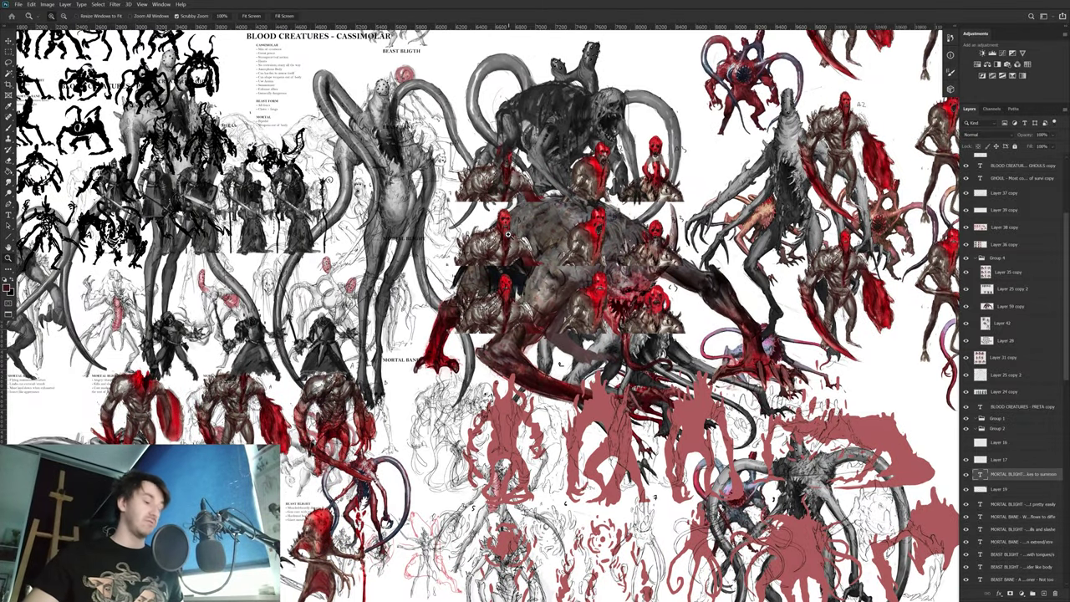
key(v)
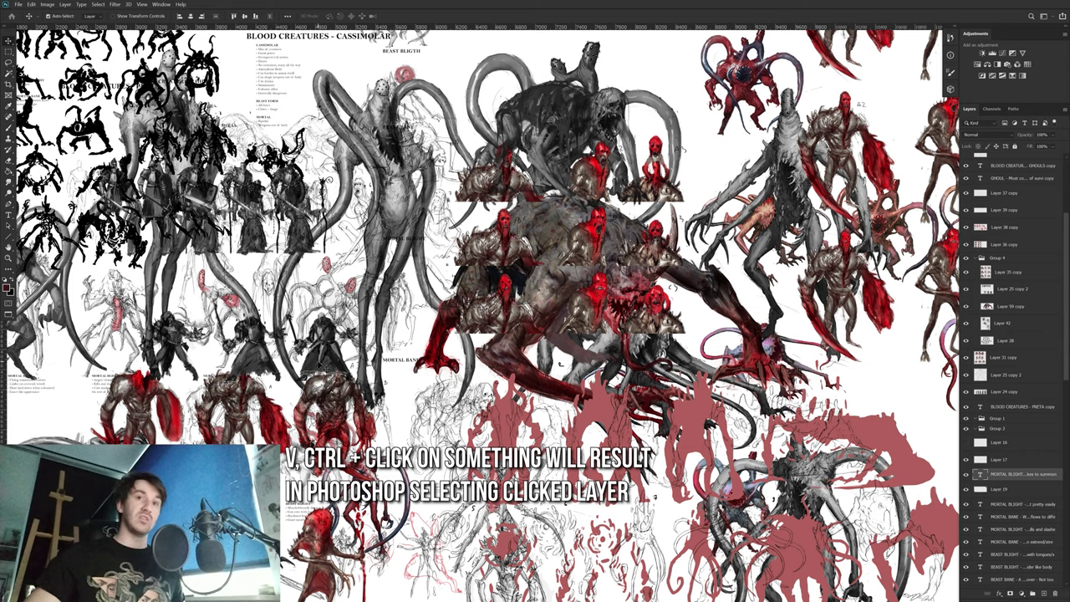
ctrl+click(317, 339)
ctrl+click(505, 256)
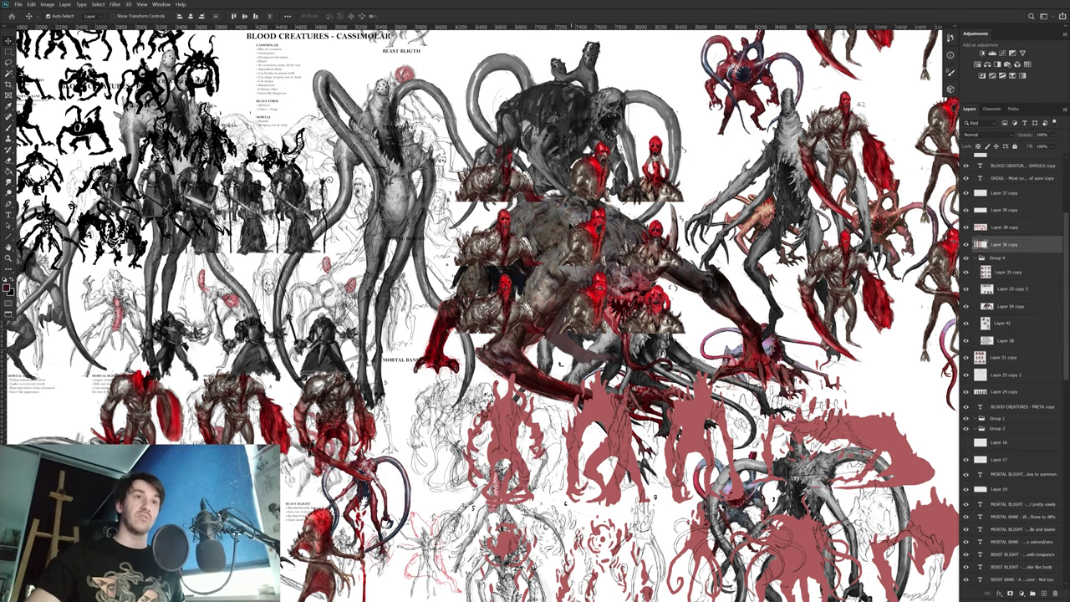
ctrl+click(557, 224)
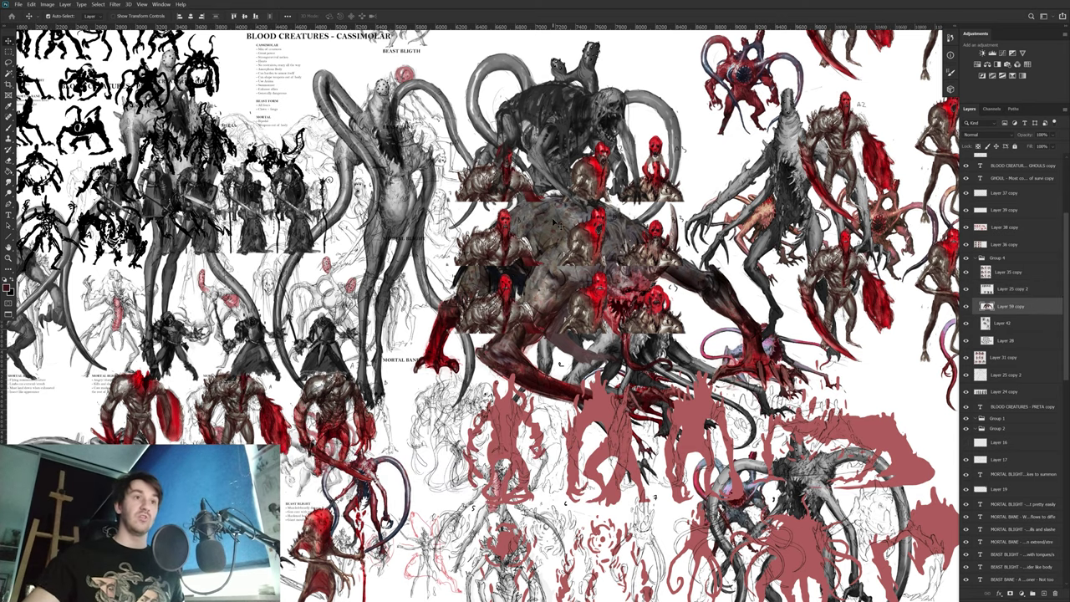
drag(551, 227, 683, 294)
Step: Pick Layer 28 directly from the artwork among the black silhouettes and shift it slightly up and left
drag(281, 262, 458, 299)
drag(195, 201, 438, 273)
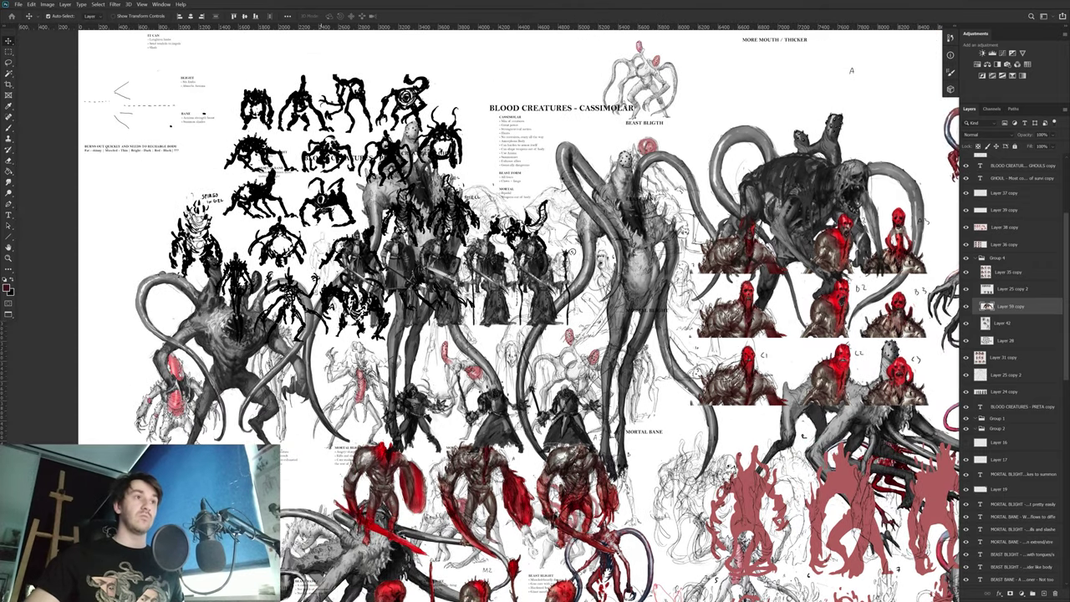
ctrl+click(352, 193)
mouse_move(352, 193)
mouse_down()
mouse_move(324, 185)
mouse_move(337, 180)
mouse_up()
Step: Pick Layer 43 directly from the thin line-art figure and move it slightly down and left
drag(727, 543, 346, 144)
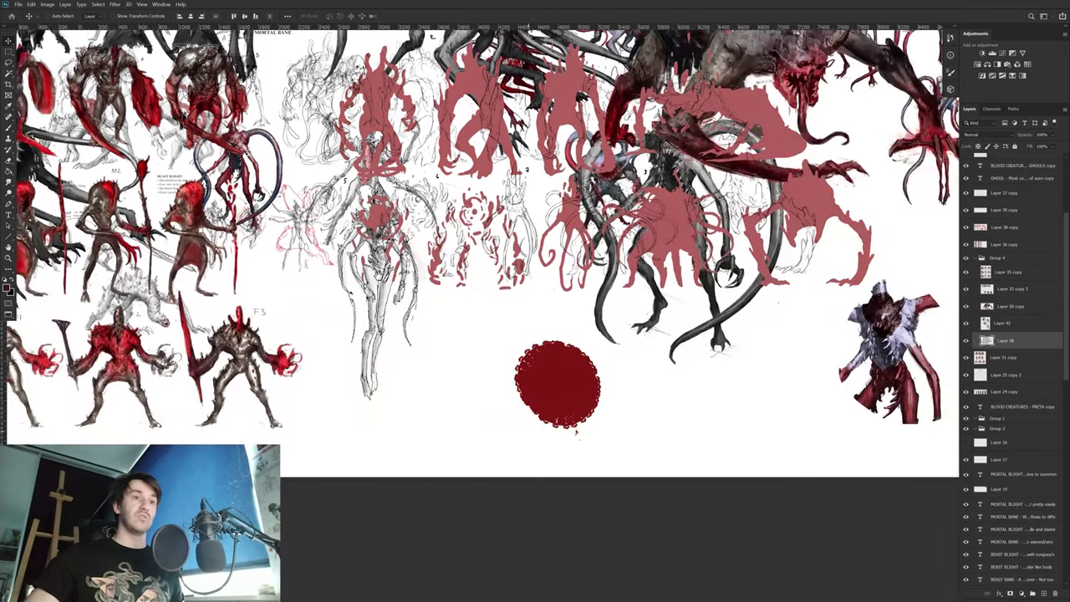
drag(381, 274, 428, 340)
ctrl+click(416, 334)
click(414, 333)
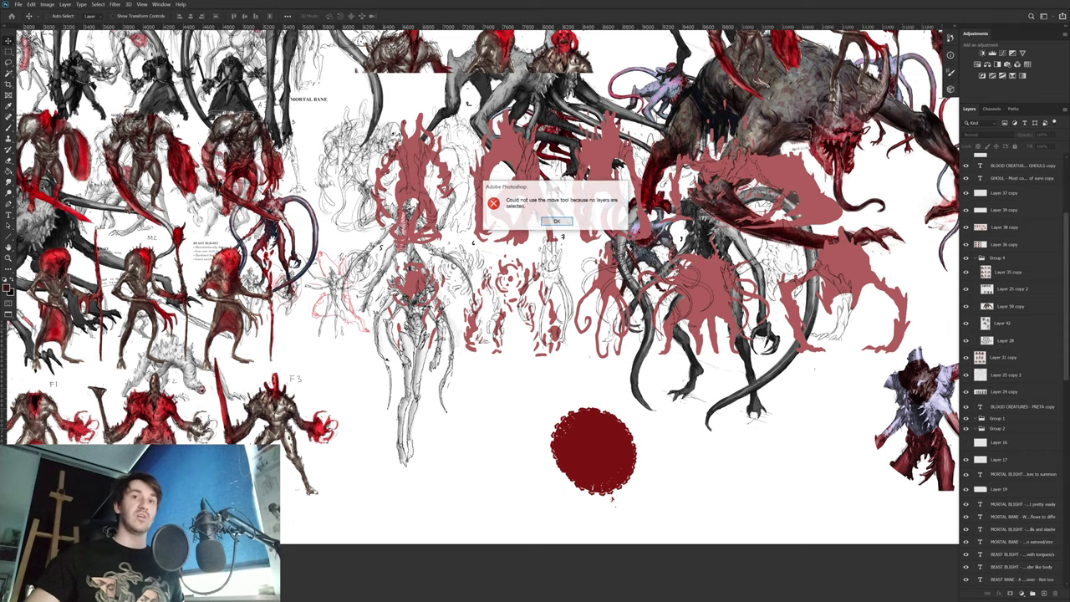
key(Return)
ctrl+click(411, 333)
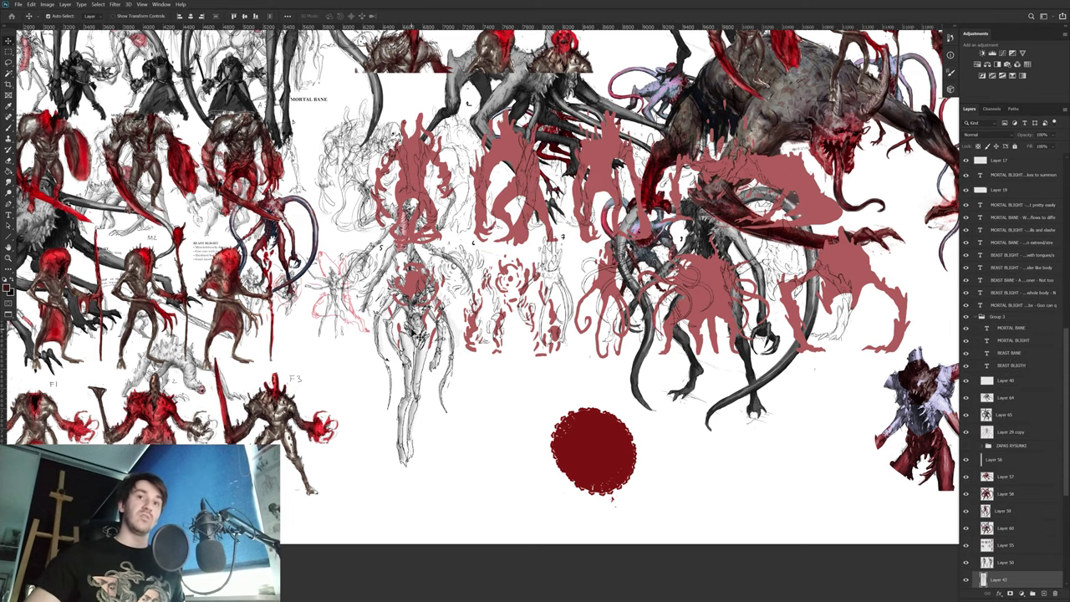
drag(416, 332, 412, 357)
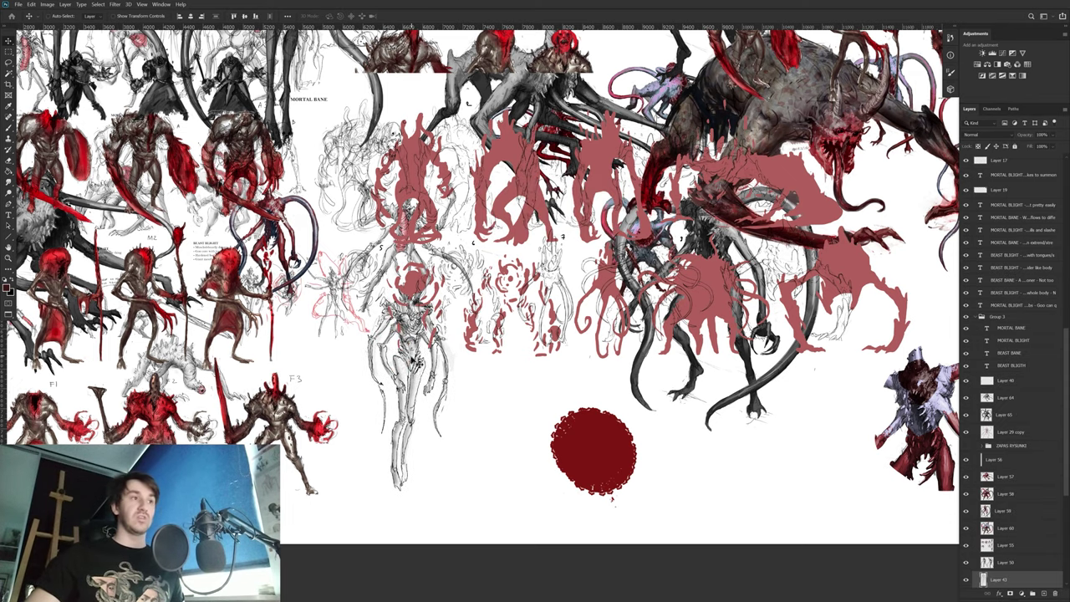
drag(461, 326, 442, 326)
Step: Select Layers 38 copy, 59 copy, 36 copy, 42 and 25 copy 2 together on the canvas and move them slightly down
drag(482, 252, 487, 306)
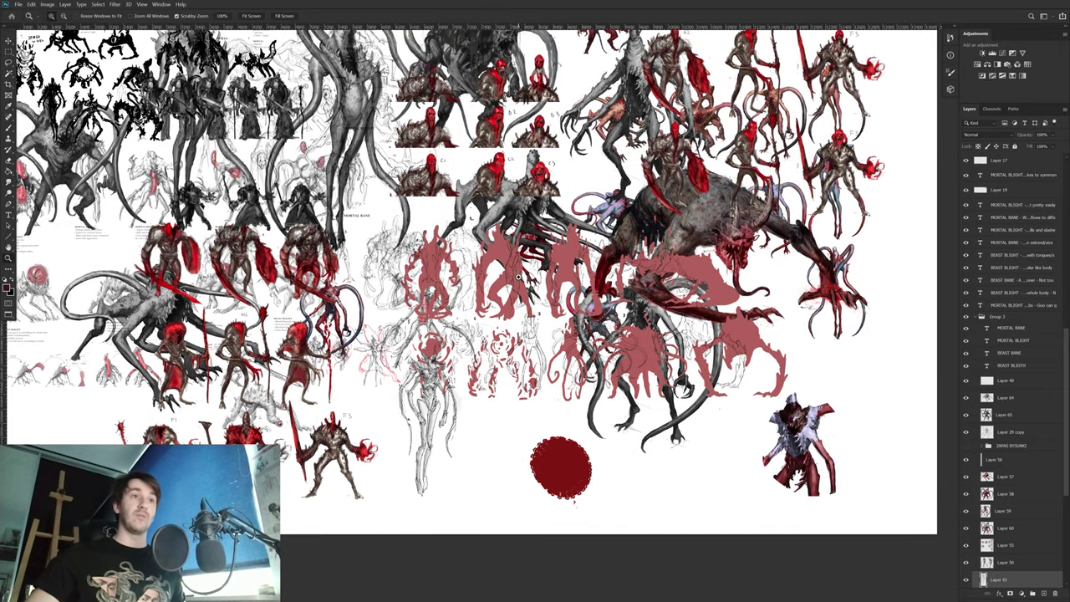
drag(518, 280, 510, 327)
key(v)
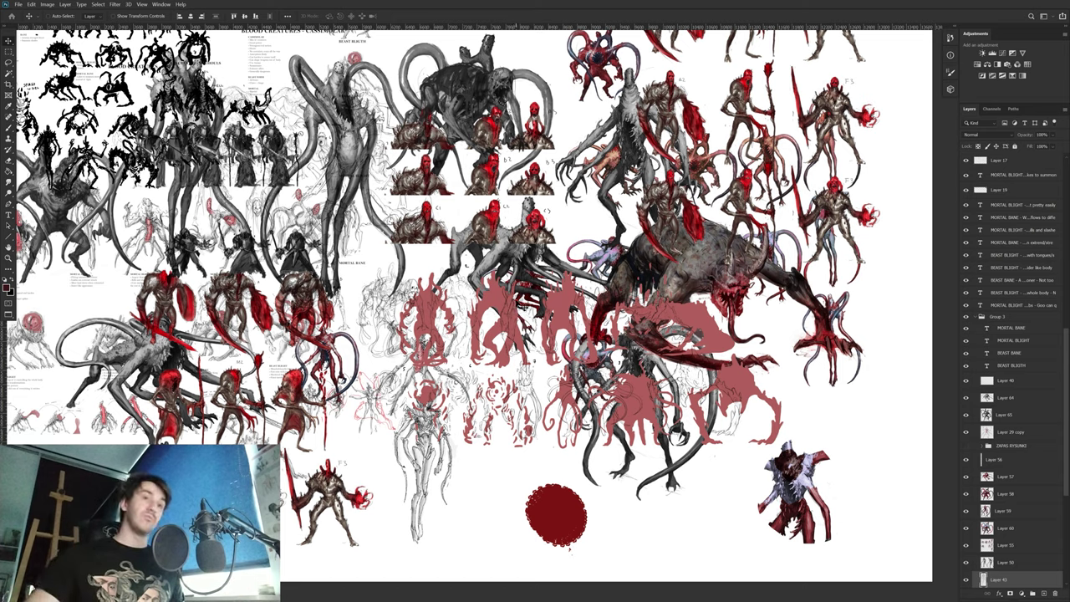
ctrl+click(504, 309)
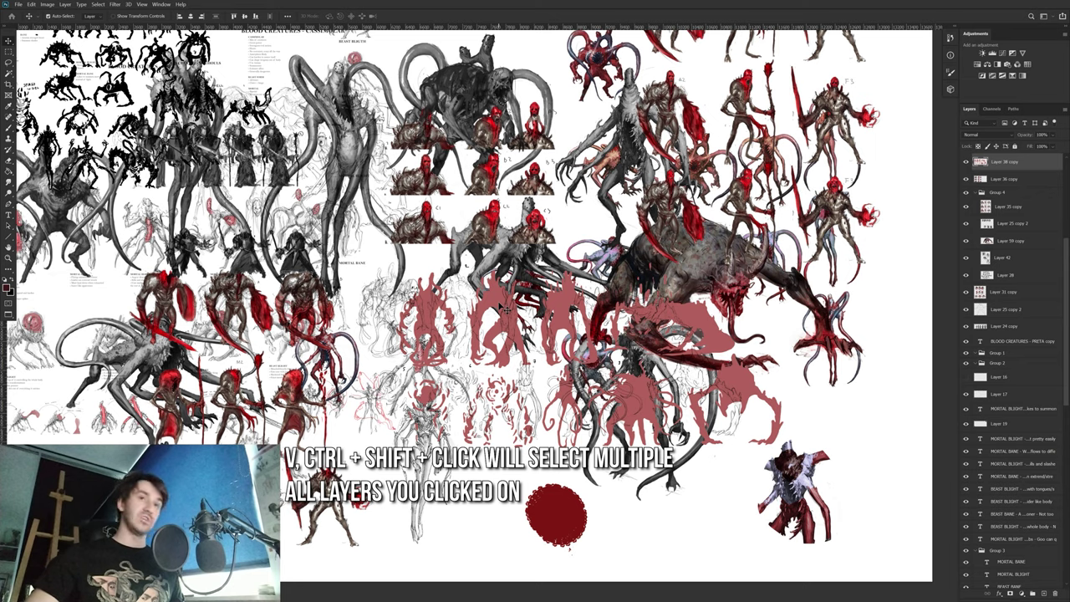
ctrl+shift+click(605, 247)
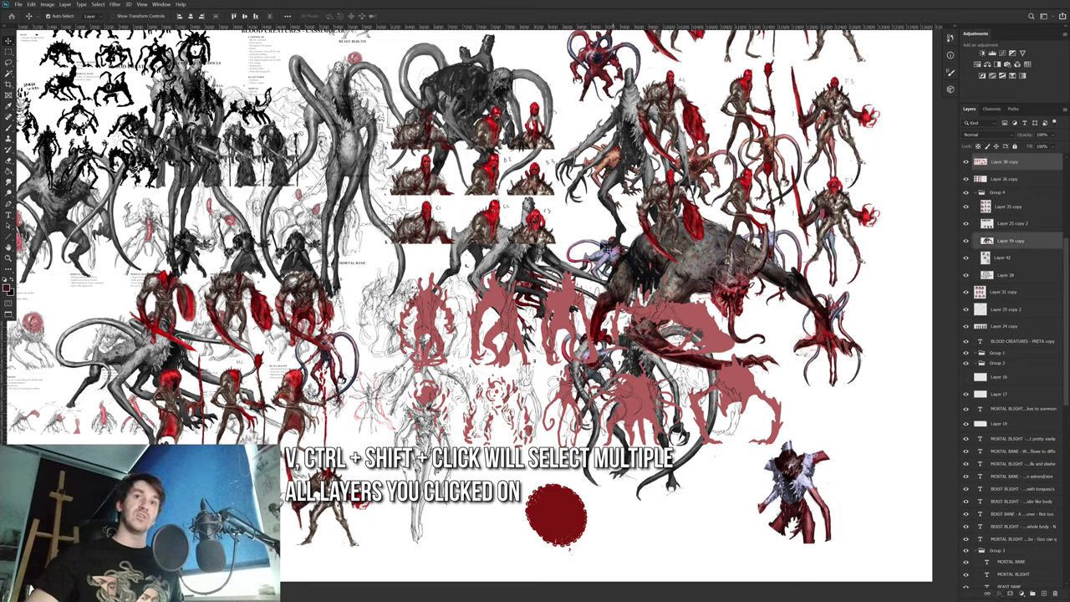
ctrl+shift+click(495, 183)
ctrl+shift+click(380, 136)
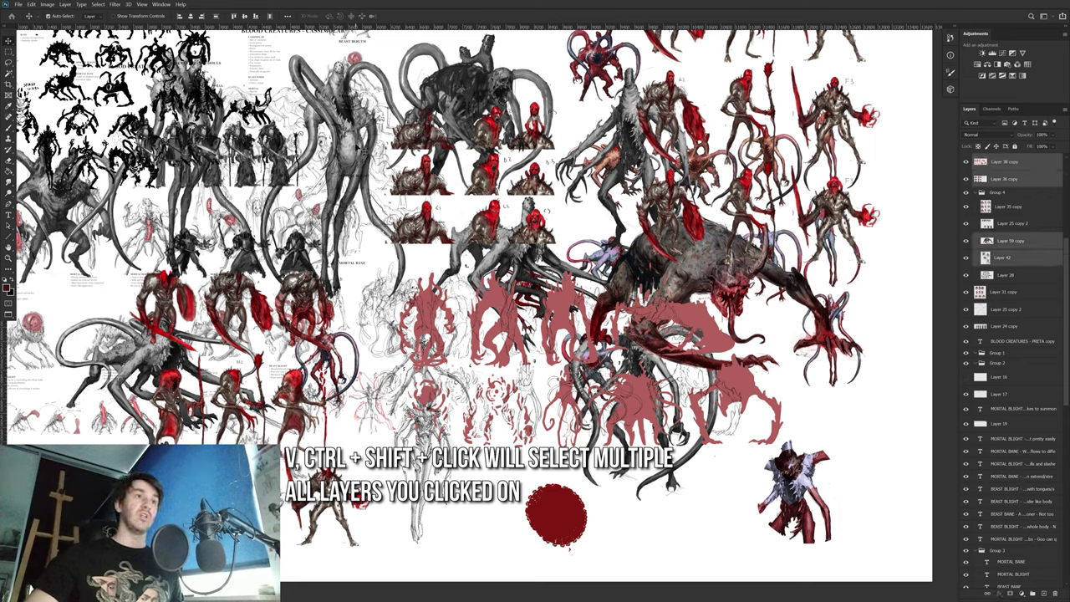
ctrl+shift+click(190, 245)
drag(485, 310, 489, 330)
Step: Group the selected layers together with Layer 42 copy and make Layer 50 copy visible
ctrl+shift+click(548, 305)
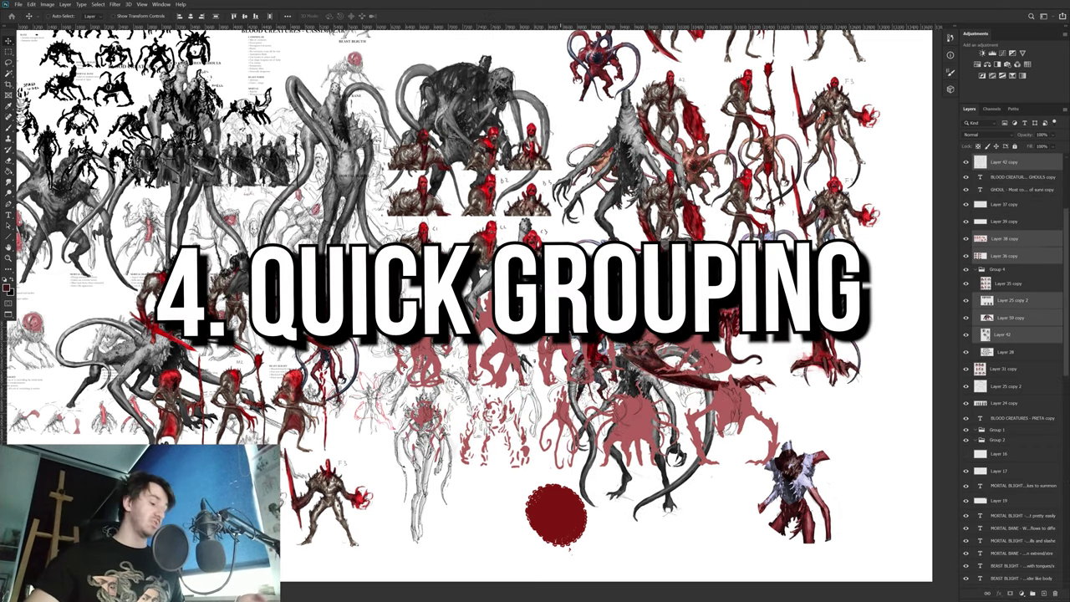
key(ctrl+g)
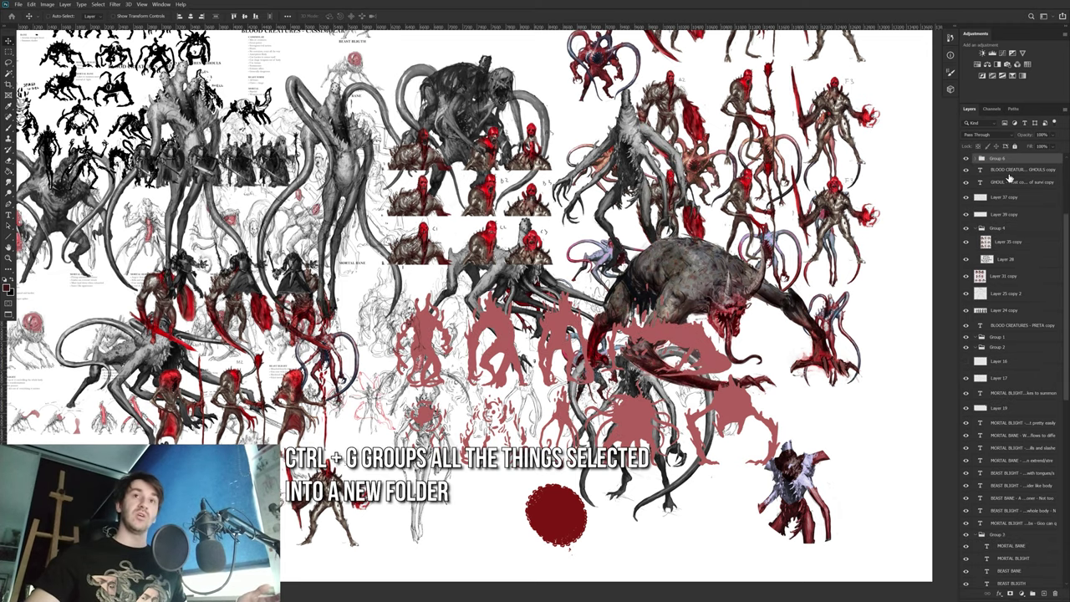
scroll(967, 161, up, 1)
click(966, 161)
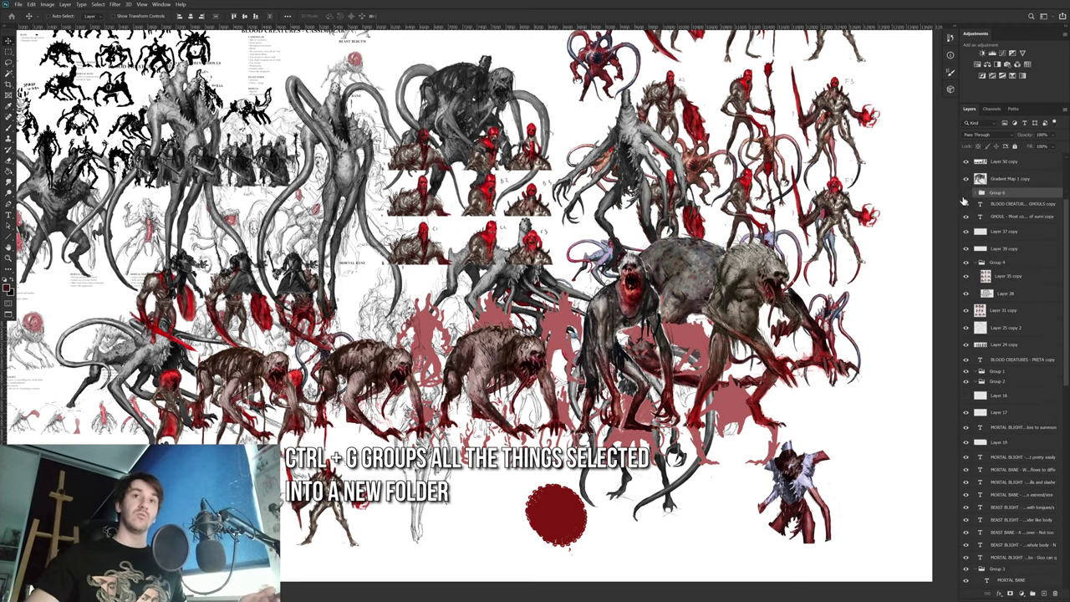
Step: Toggle the new group's visibility off and on, and shift the whole group left and back to the right
click(965, 193)
click(966, 193)
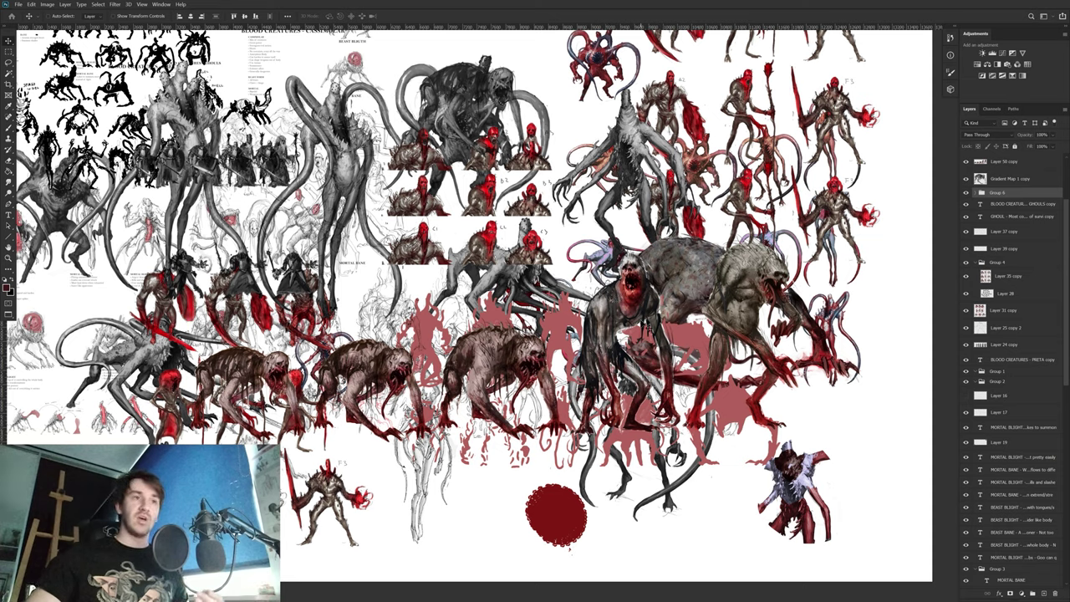
drag(641, 313, 624, 311)
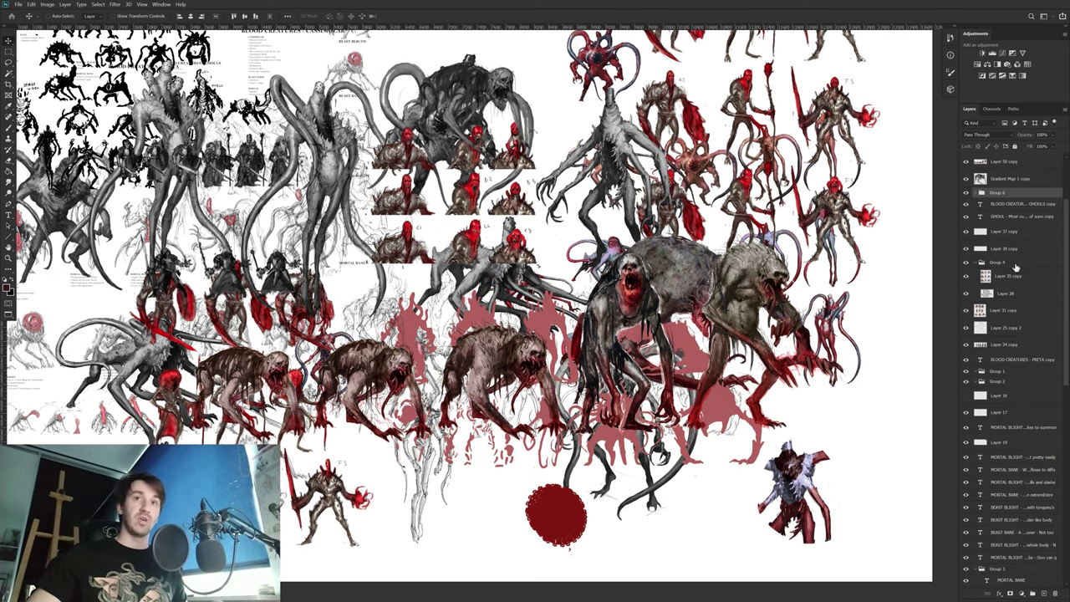
scroll(1003, 251, up, 3)
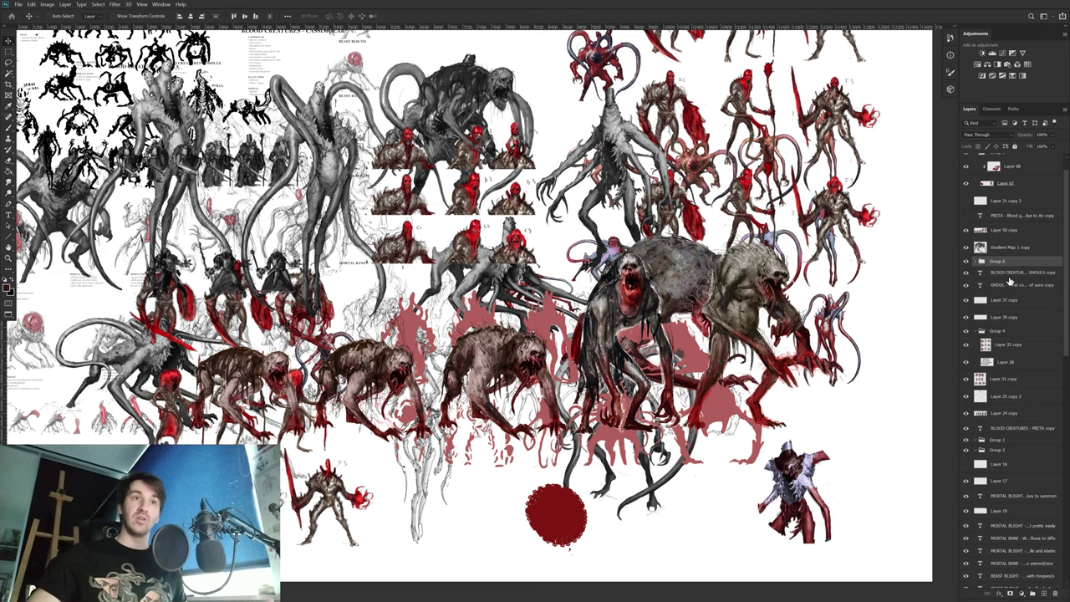
drag(647, 305, 669, 312)
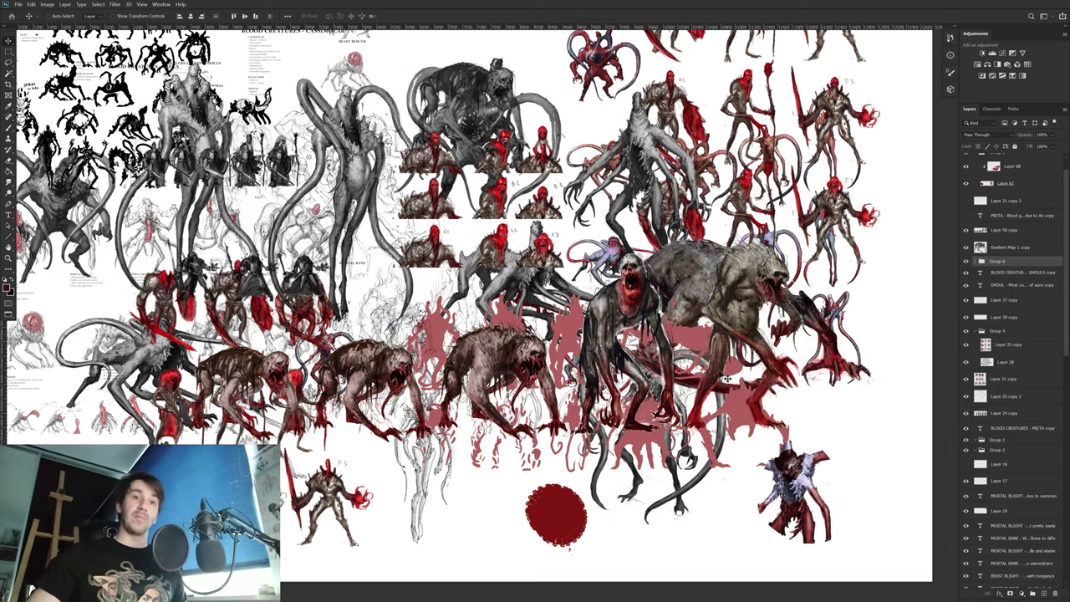
Step: Pick Layer 68 directly from the red and pale creature torso in the canvas's lower right area
drag(832, 487, 671, 378)
scroll(672, 407, up, 3)
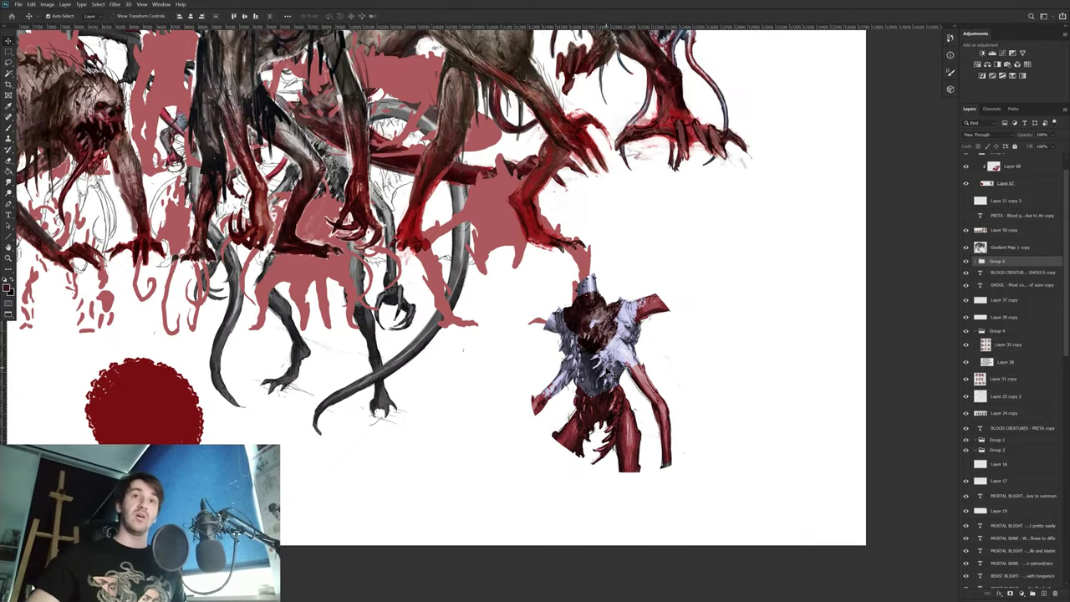
ctrl+click(608, 369)
scroll(1010, 241, up, 2)
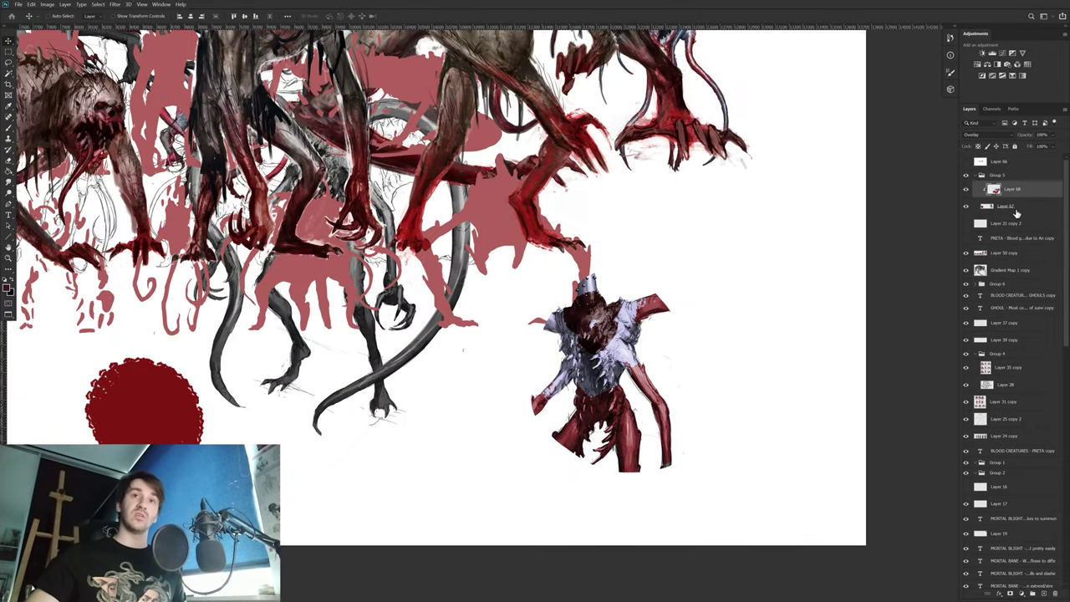
Step: Merge Layer 68 with Layer 67 and cut the lassoed torso onto its own new layer, shifted slightly right
shift+click(1017, 214)
key(ctrl+e)
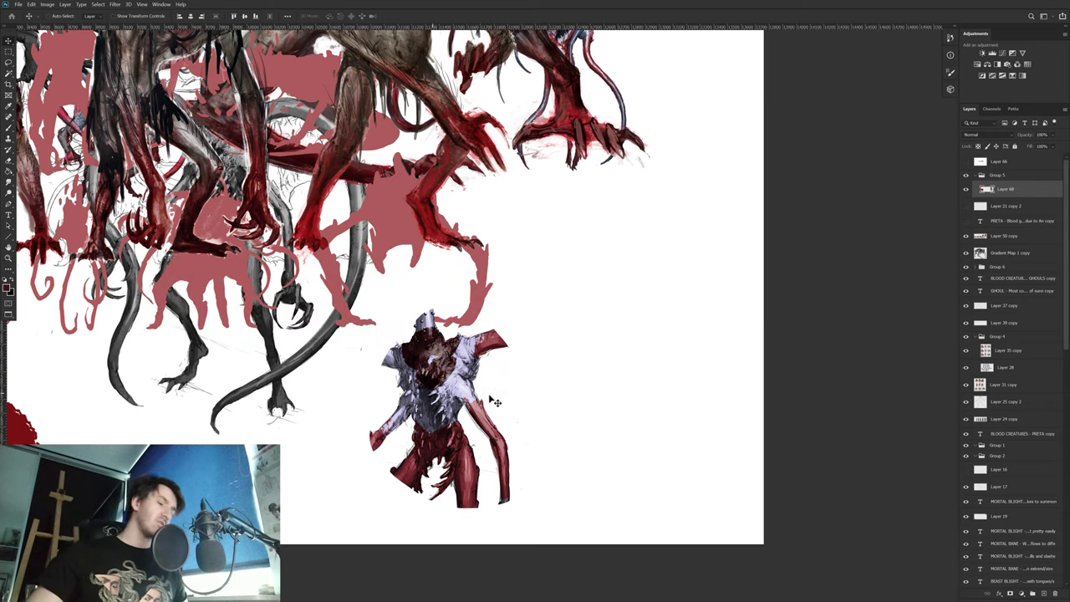
key(l)
mouse_move(538, 428)
mouse_down()
mouse_move(410, 559)
mouse_move(551, 407)
mouse_up()
key(ctrl+x)
key(ctrl+v)
key(v)
drag(448, 391, 533, 510)
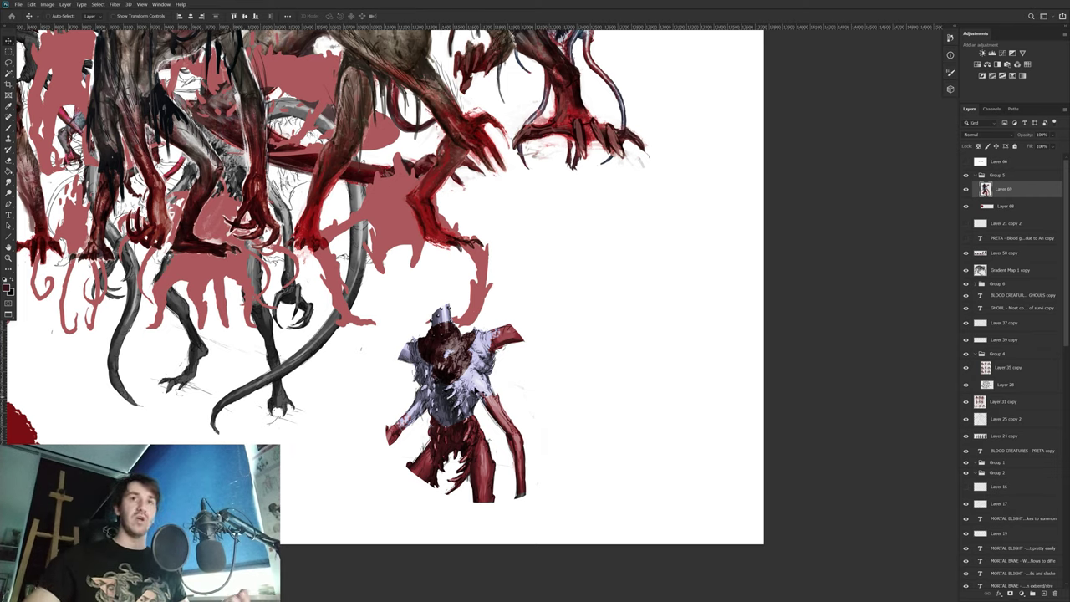
Step: Try duplicating the torso's Layer 69 in two different ways, undoing each copy
drag(1018, 194, 1043, 595)
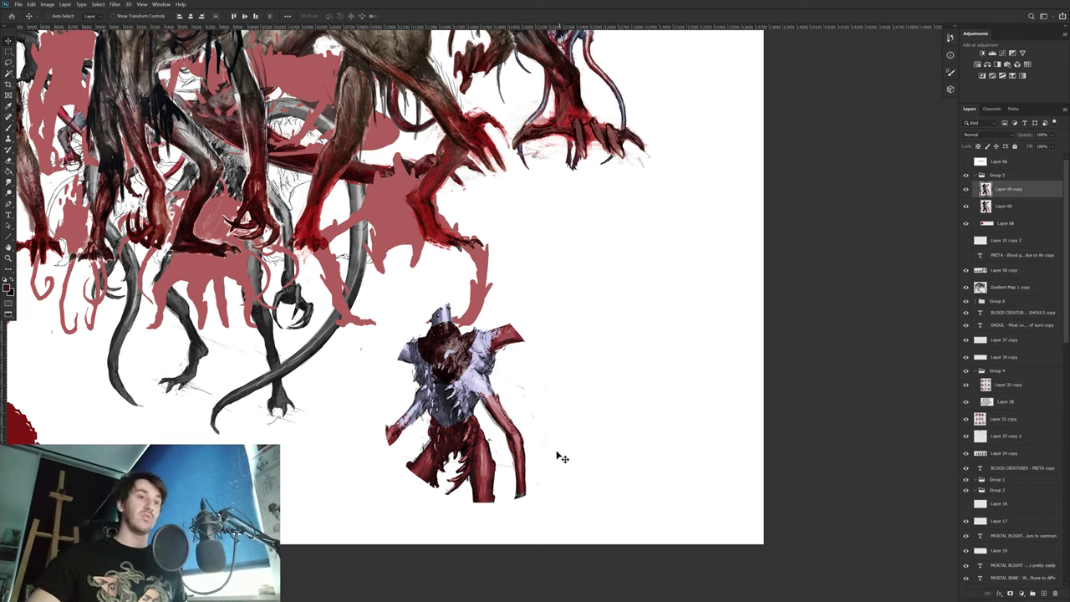
drag(553, 443, 690, 432)
key(ctrl+z)
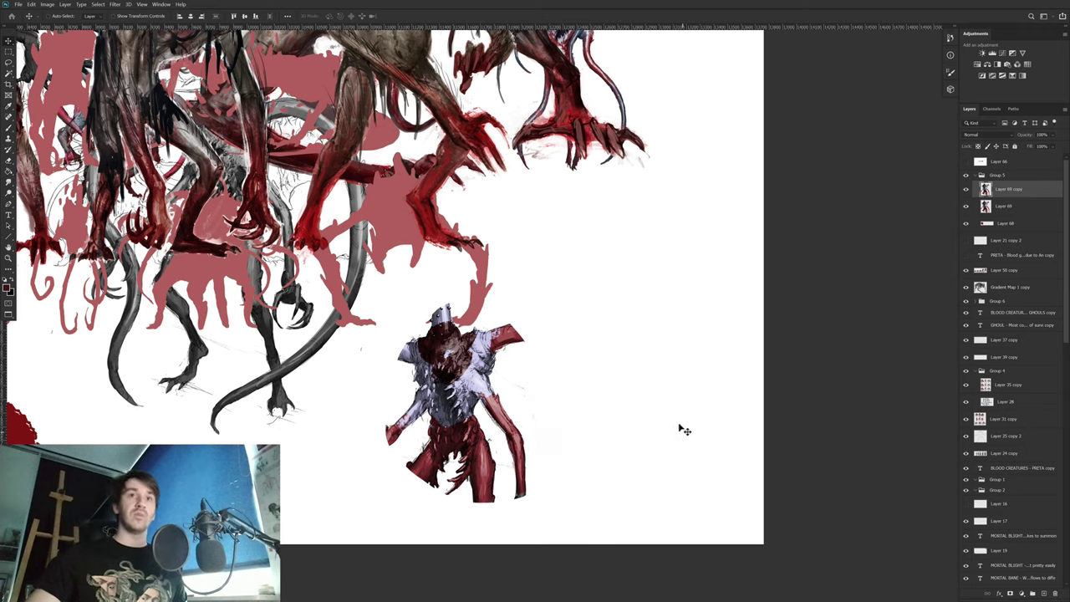
key(ctrl+z)
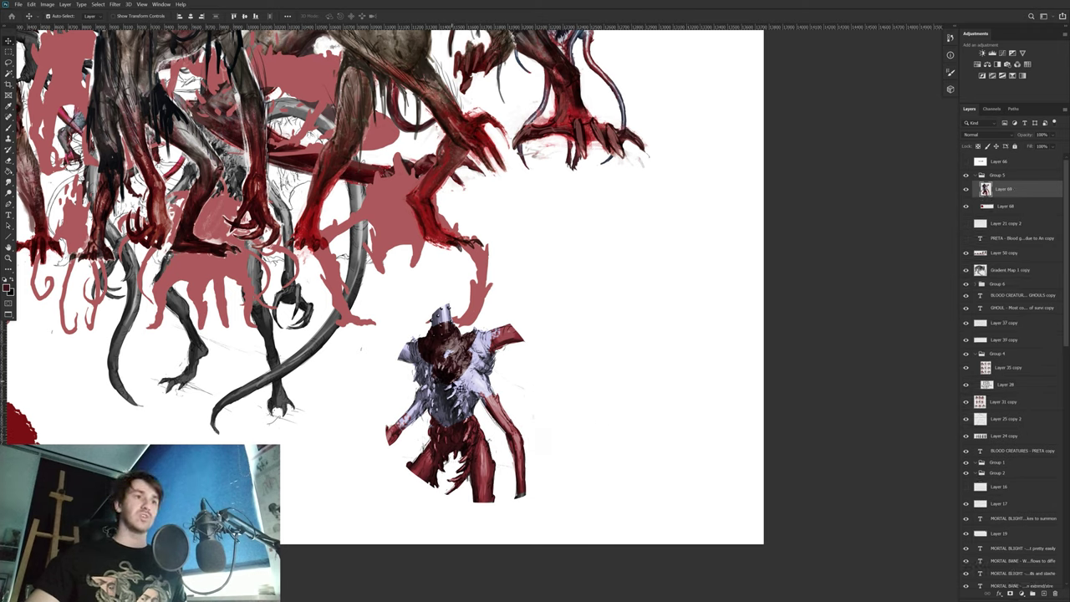
alt+drag(454, 382, 616, 350)
key(ctrl+z)
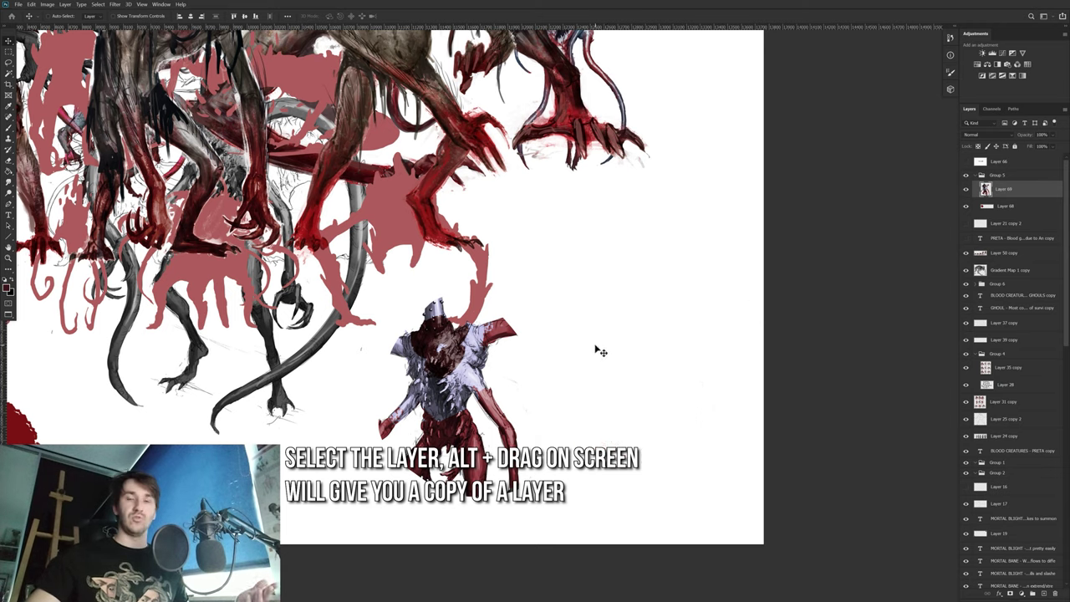
Step: Make two copies of the torso, placing one beside the original and the other higher up to the right
drag(519, 411, 637, 394)
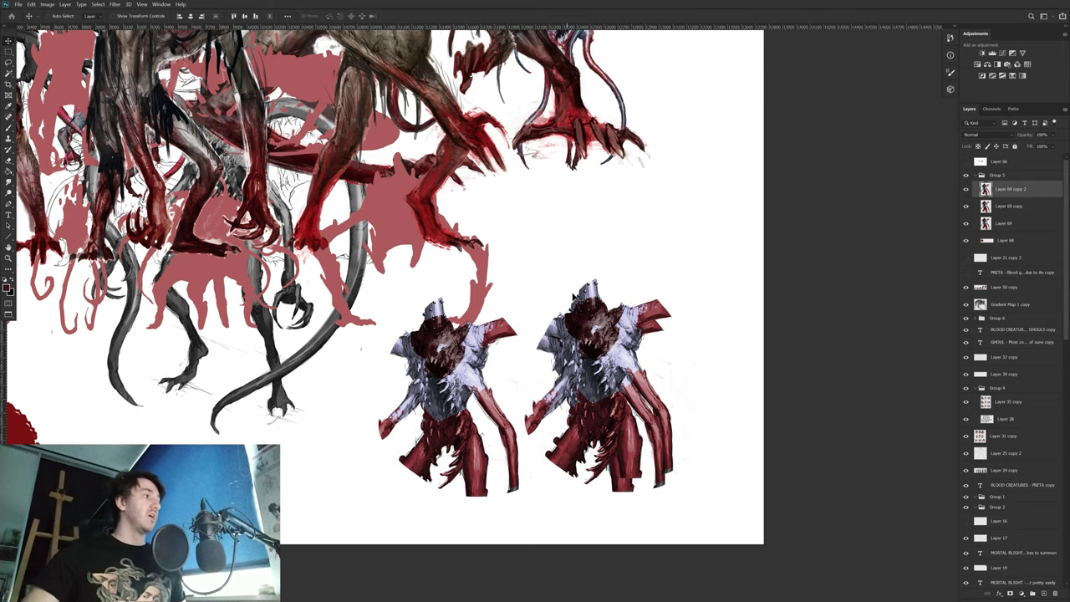
drag(618, 375, 636, 330)
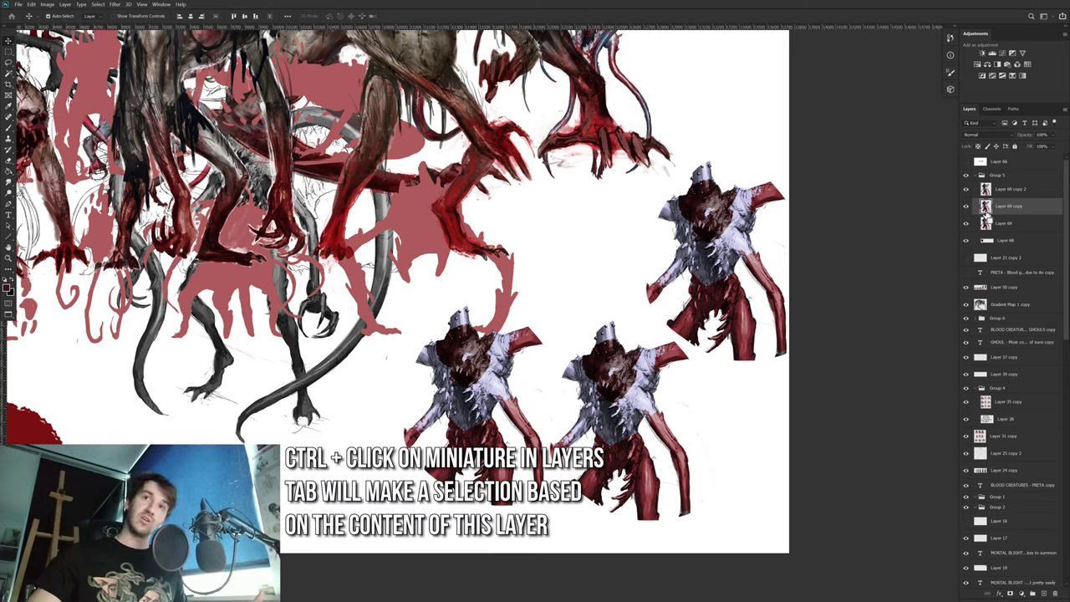
Step: Load the contents of Layer 69 copy as a selection and paint that whole torso silhouette dark maroon
ctrl+click(986, 207)
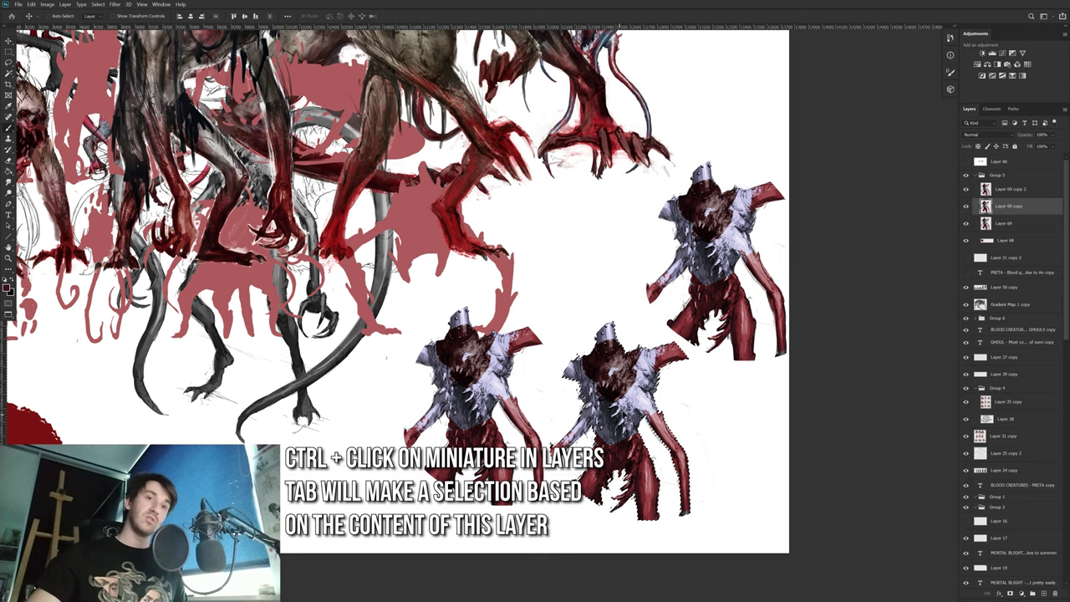
key(b)
mouse_move(648, 389)
mouse_down()
mouse_move(649, 353)
mouse_move(601, 357)
mouse_move(602, 313)
mouse_move(606, 330)
mouse_move(558, 434)
mouse_move(685, 376)
mouse_move(673, 383)
mouse_move(647, 478)
mouse_move(698, 502)
mouse_up()
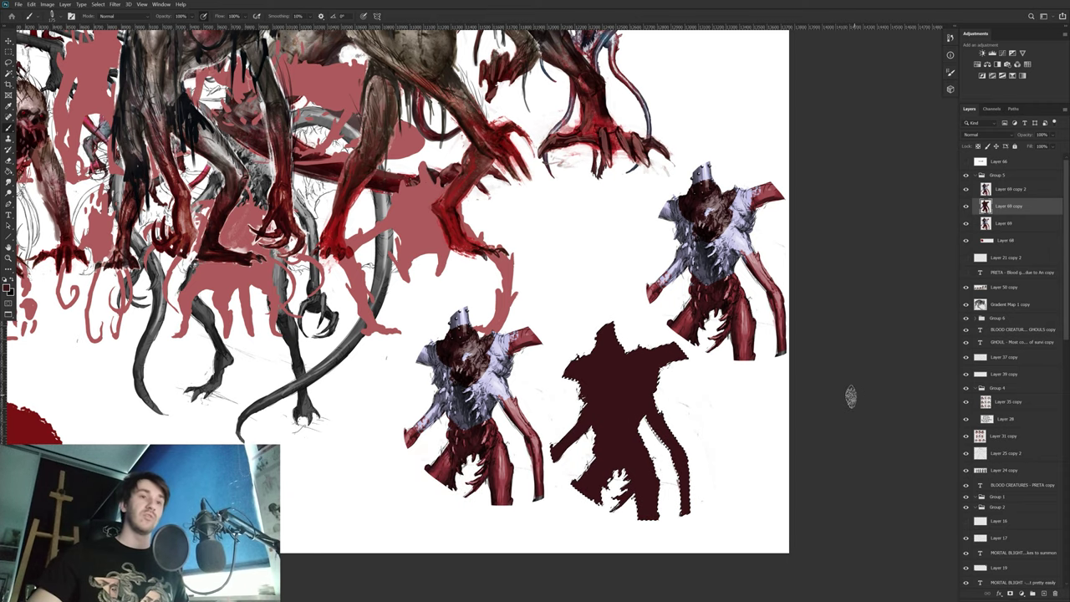
key(z)
click(625, 400)
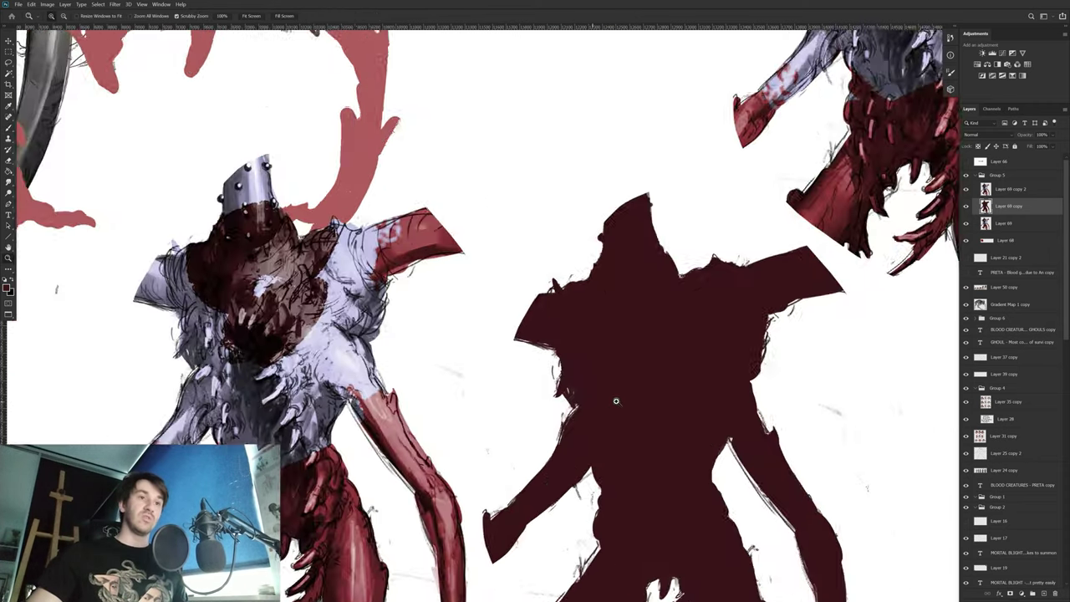
drag(624, 400, 600, 397)
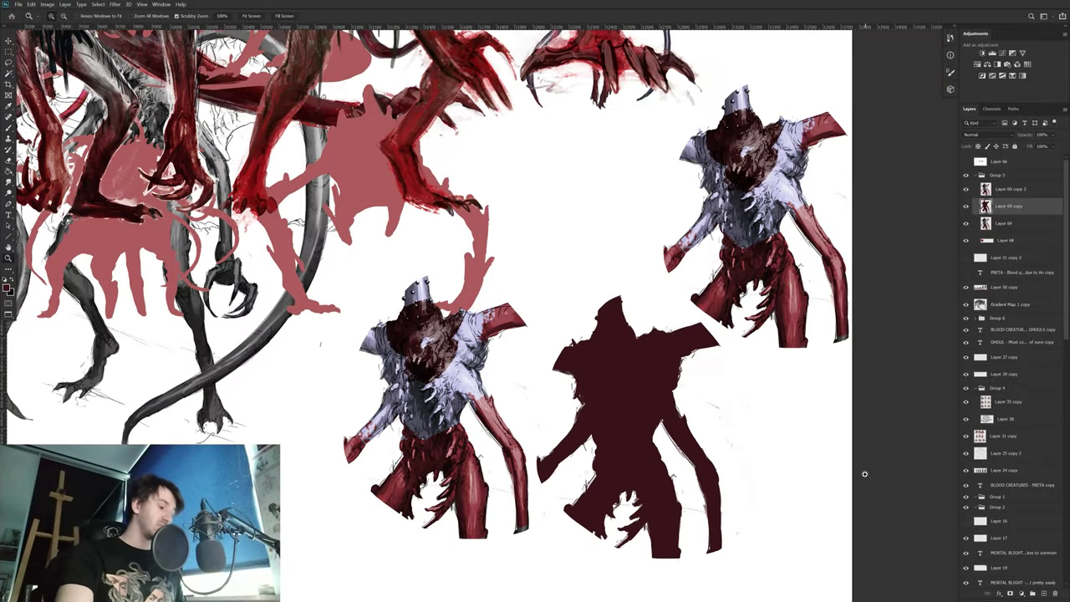
Step: Create a new layer above Layer 69 copy and clip it to that layer, releasing and reapplying the clipping mask once
key(ctrl+shift+n)
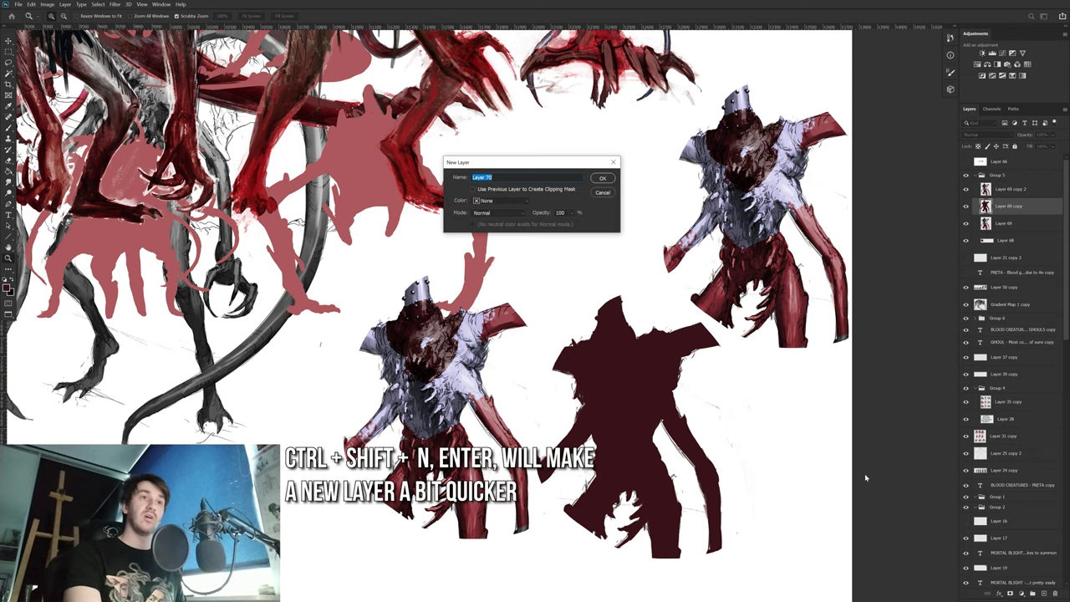
key(Return)
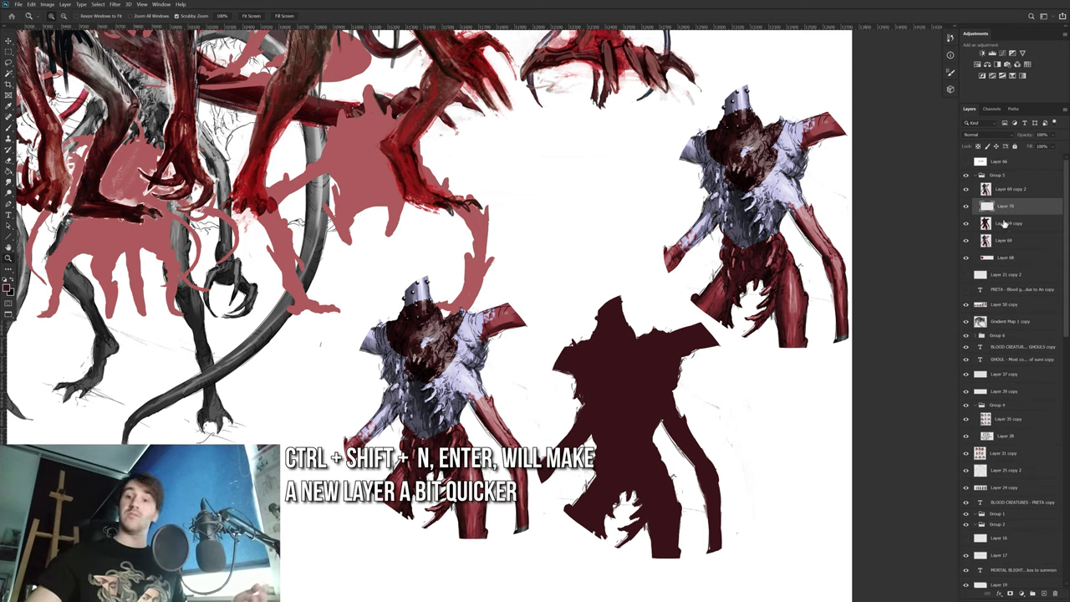
key(ctrl+alt+g)
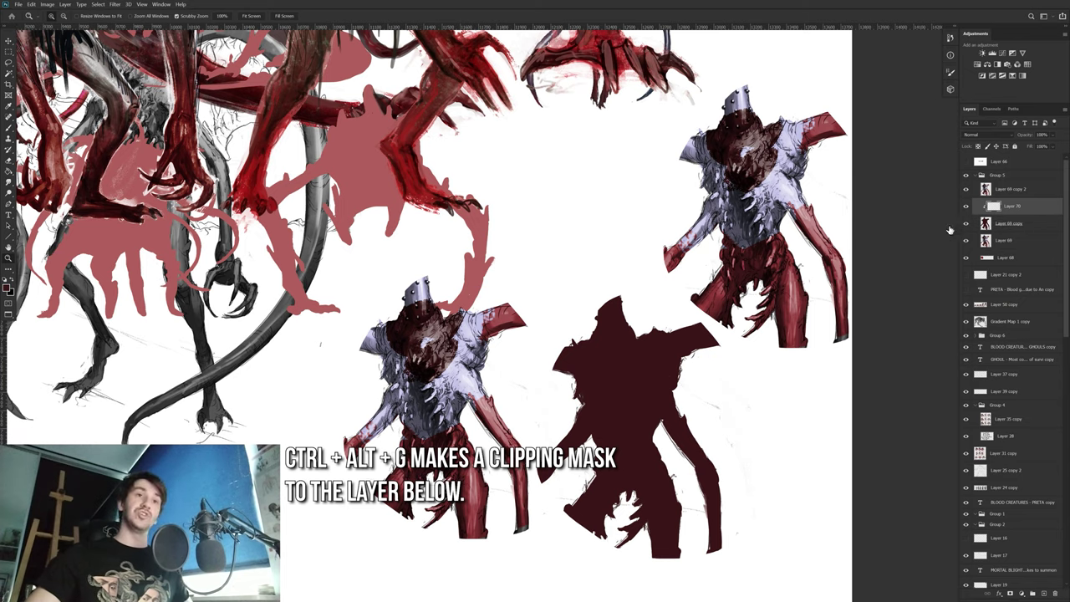
drag(899, 236, 859, 229)
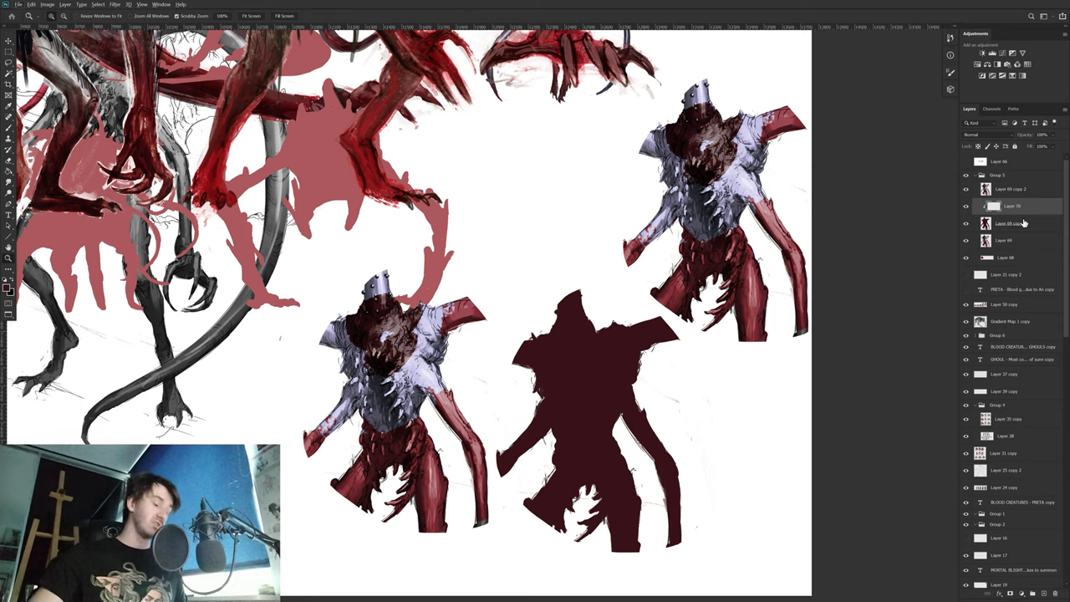
key(ctrl+alt+g)
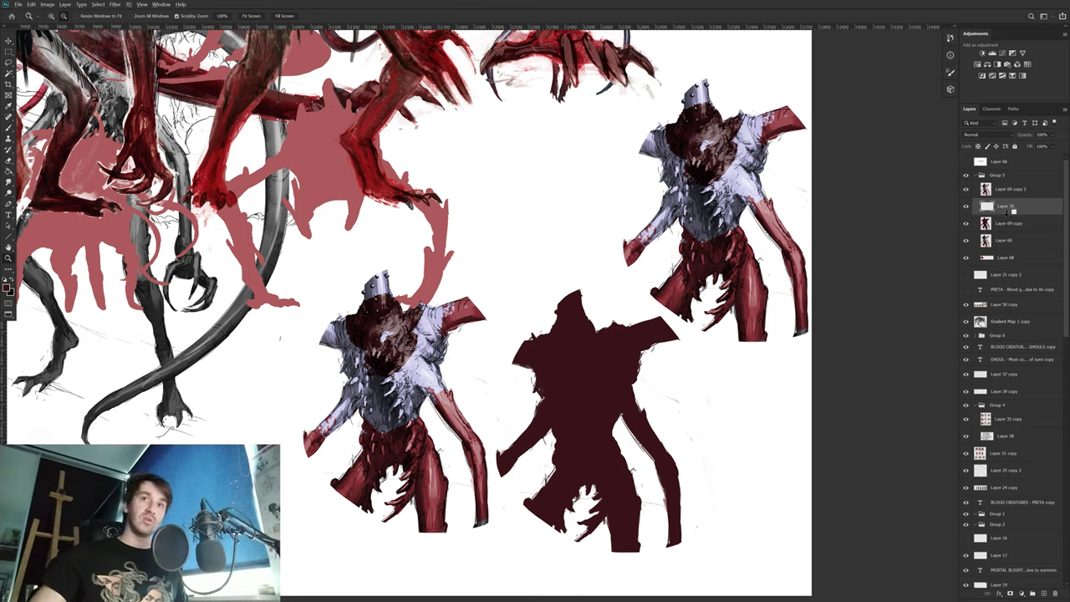
alt+click(1008, 212)
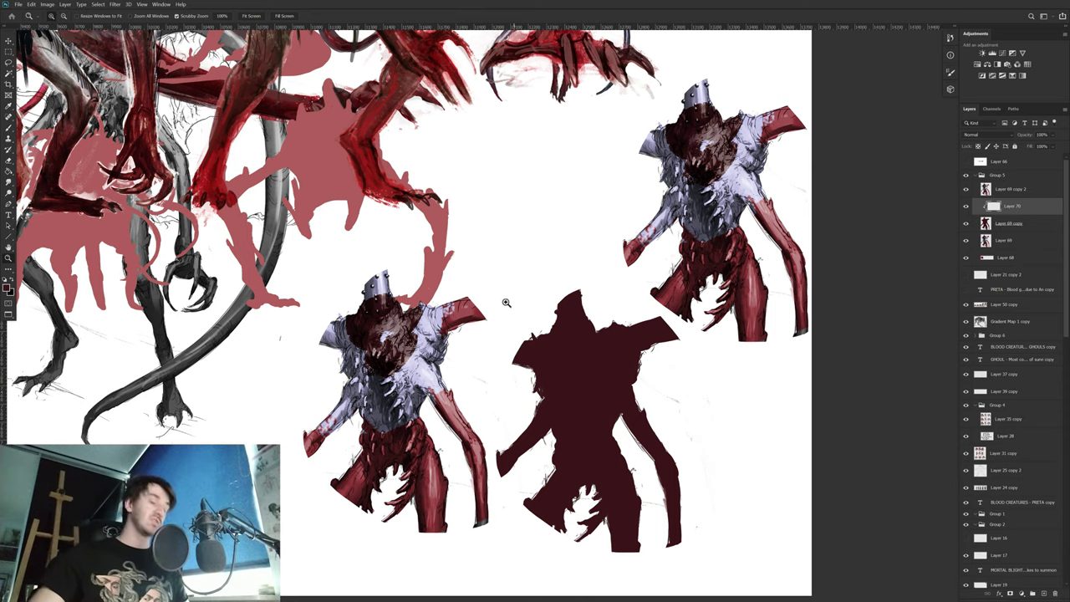
Step: Set the Eyedropper to sample All Layers and brush pale lavender stripes across the maroon silhouette on the clipped layer
key(u)
key(i)
click(183, 16)
click(181, 37)
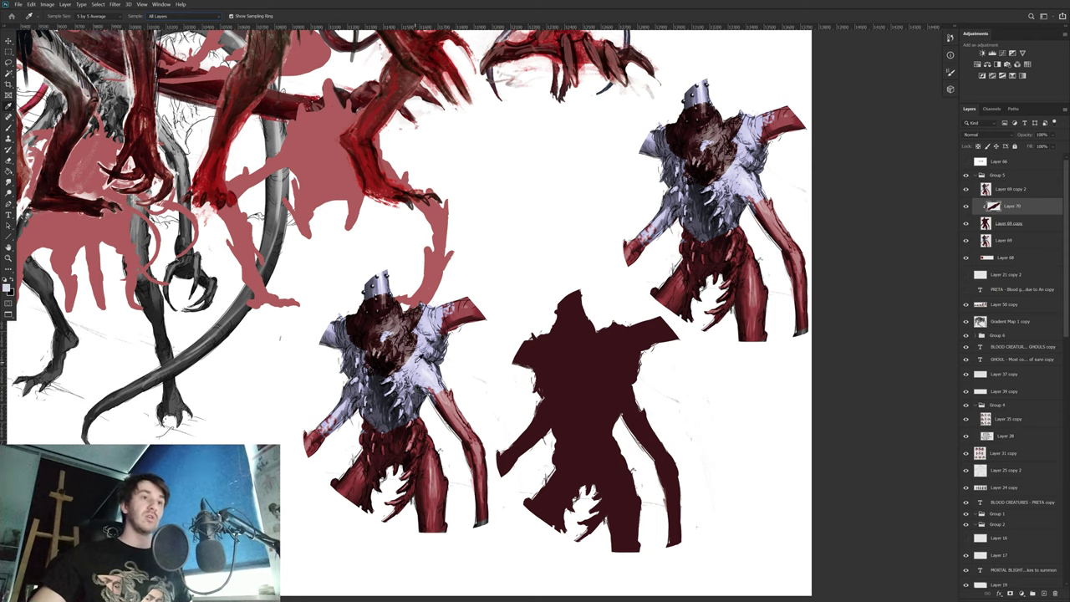
key(b)
mouse_move(545, 465)
mouse_down()
mouse_move(646, 387)
mouse_move(543, 334)
mouse_move(623, 336)
mouse_move(590, 415)
mouse_move(674, 396)
mouse_move(636, 418)
mouse_move(583, 394)
mouse_up()
key(v)
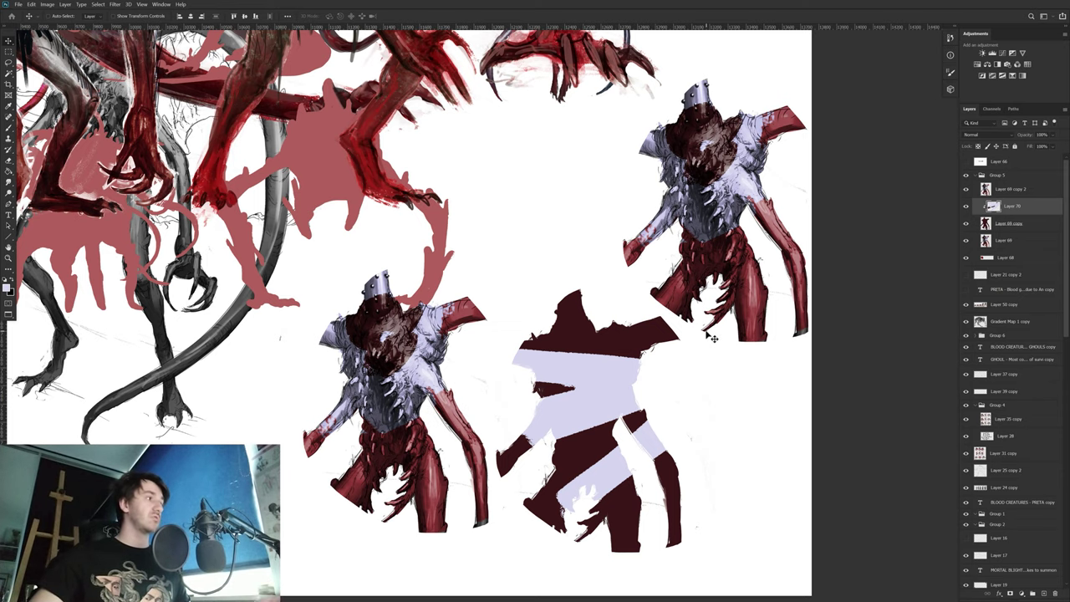
Step: Select Layers 50 copy, 38 copy, 36 copy and 35 copy together by picking their artwork on the canvas
drag(737, 333, 777, 338)
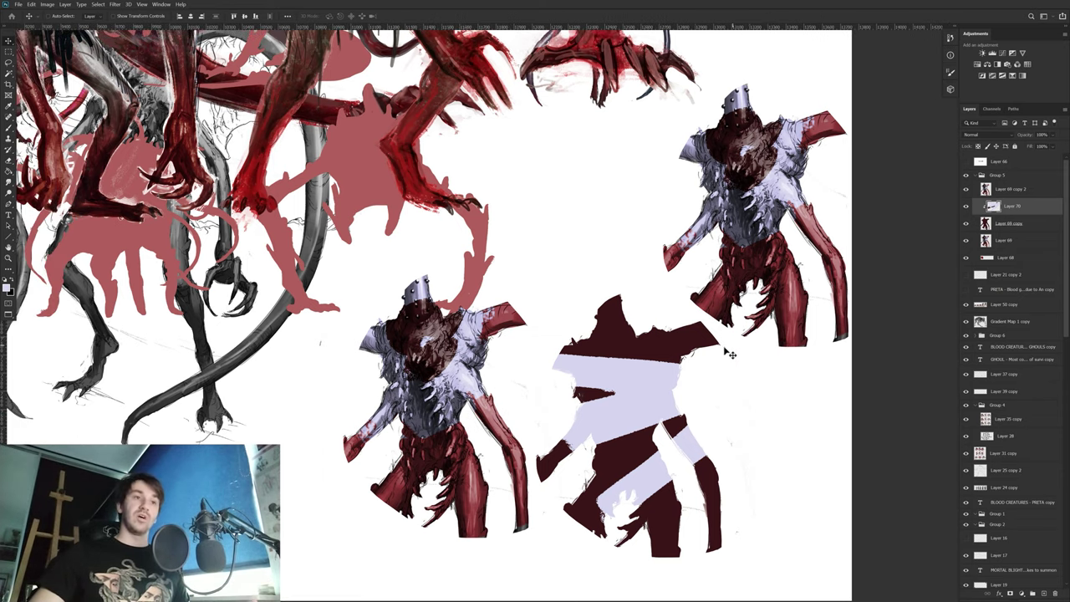
scroll(575, 307, down, 5)
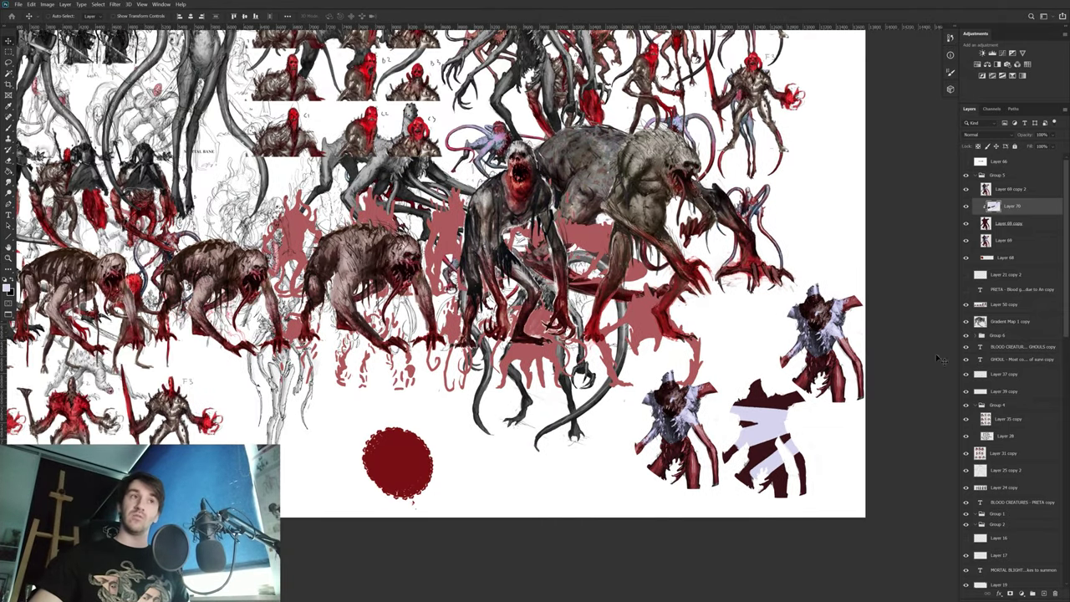
drag(390, 235, 474, 272)
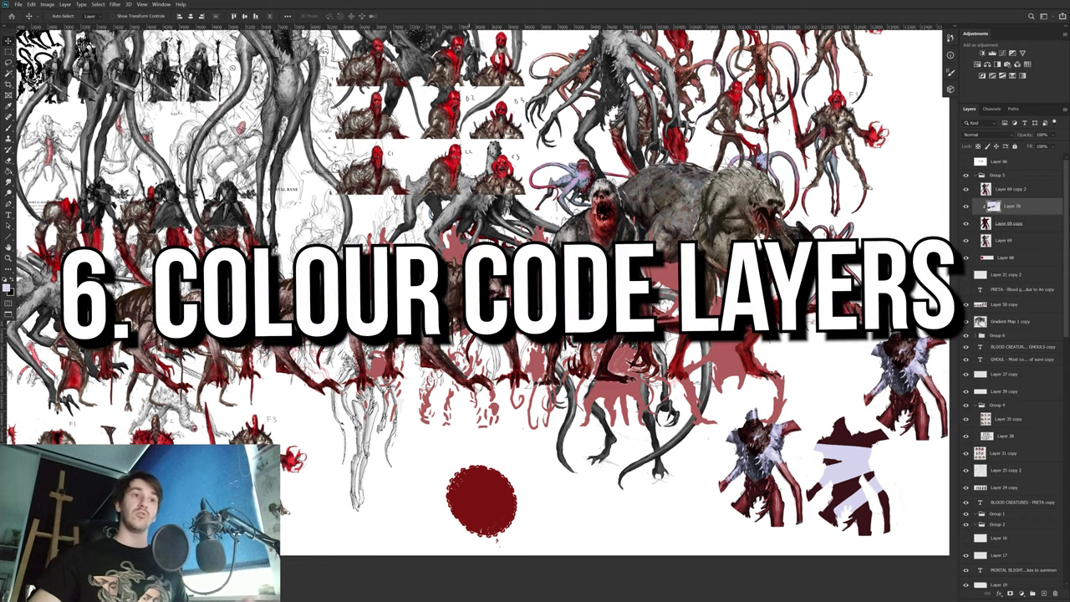
ctrl+click(473, 269)
ctrl+shift+click(478, 219)
ctrl+shift+click(453, 179)
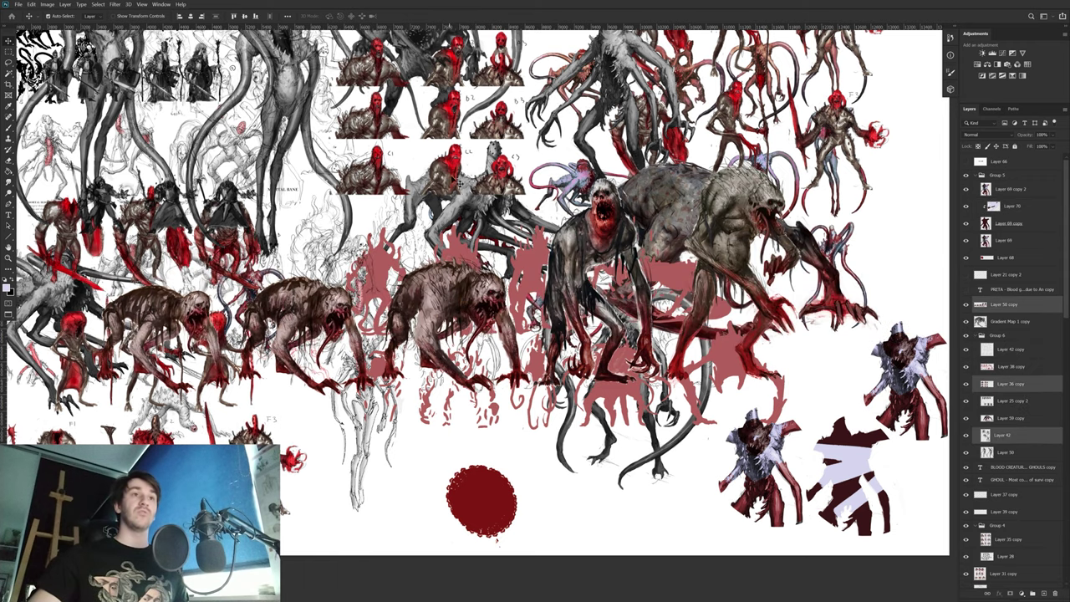
shift+click(630, 123)
shift+click(738, 114)
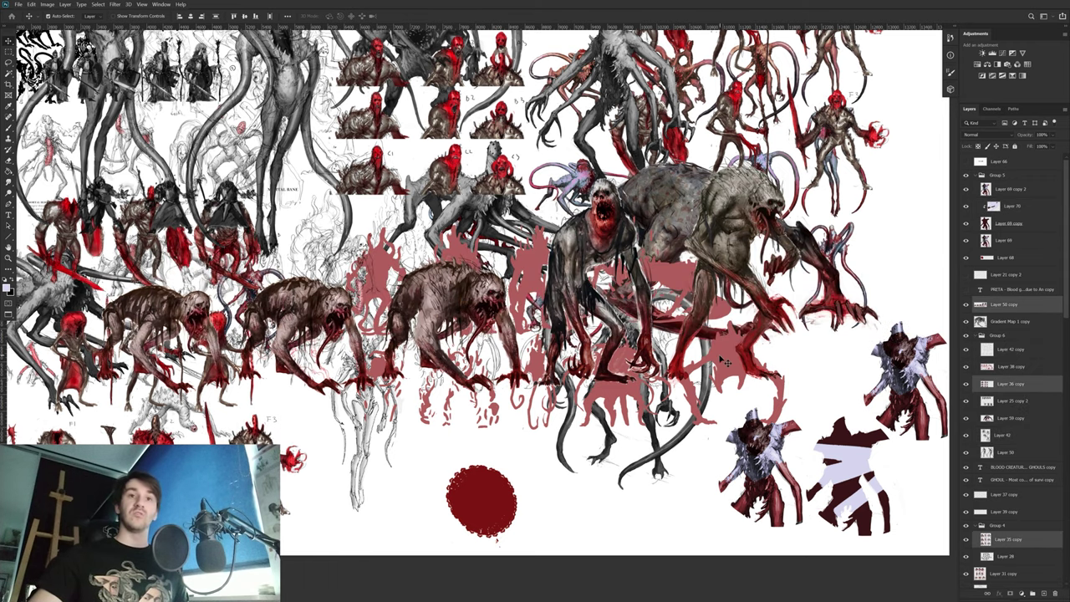
shift+click(723, 361)
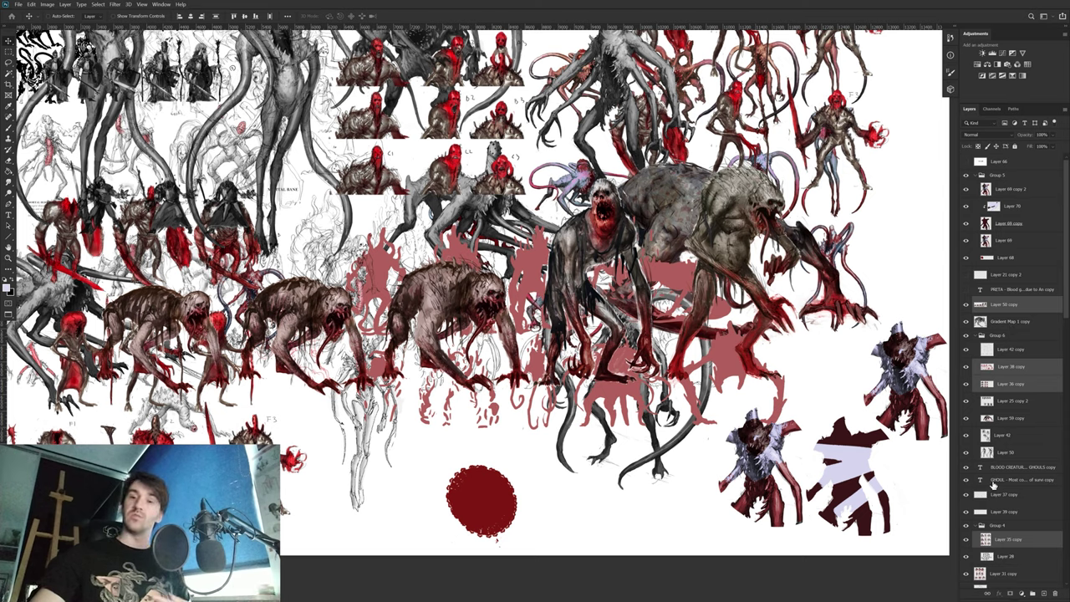
Step: Colour-code the four selected layers red and change their colour label to green
right_click(1035, 369)
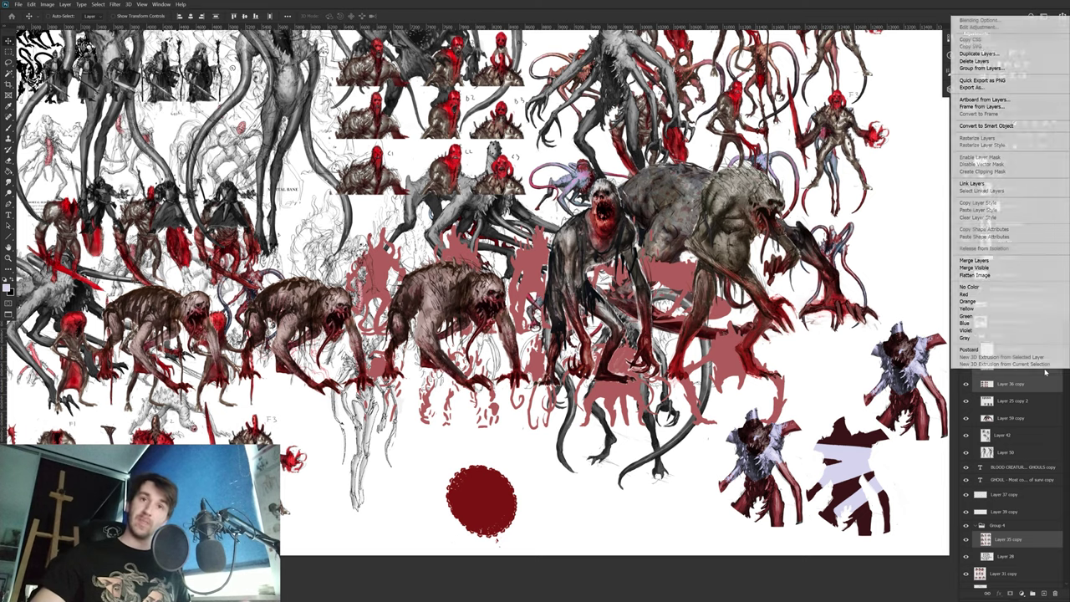
click(992, 296)
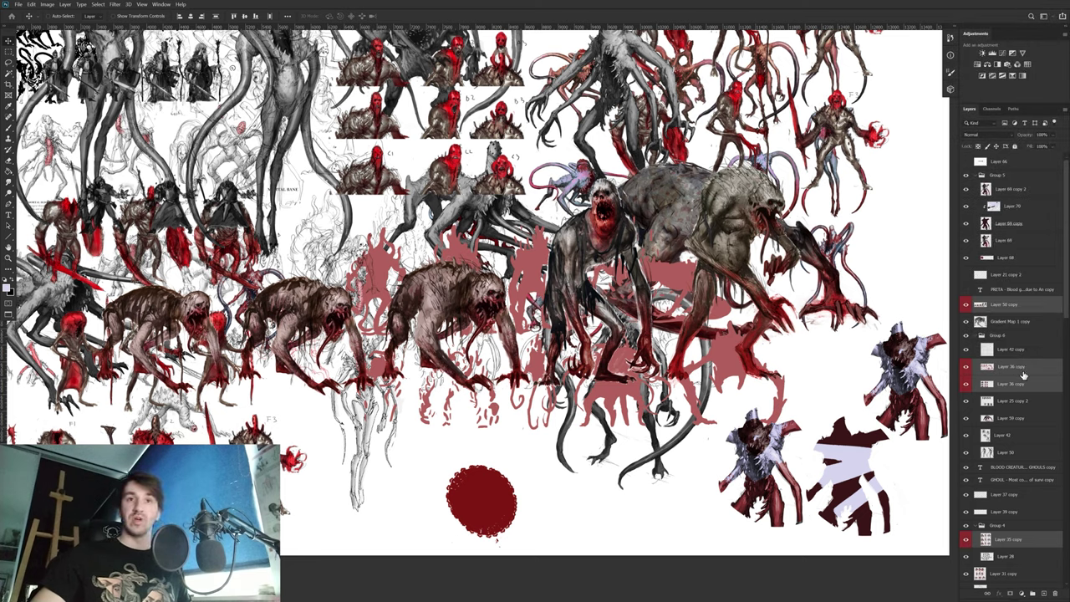
right_click(1023, 373)
click(990, 322)
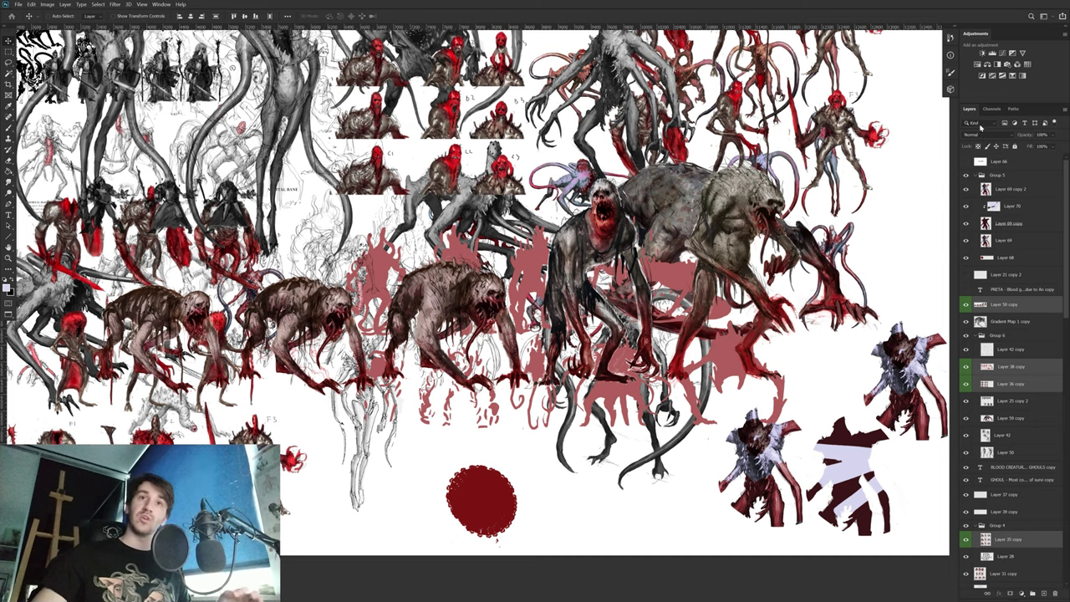
Step: Filter the layer list by Color so that only layers labelled Green are listed
click(978, 123)
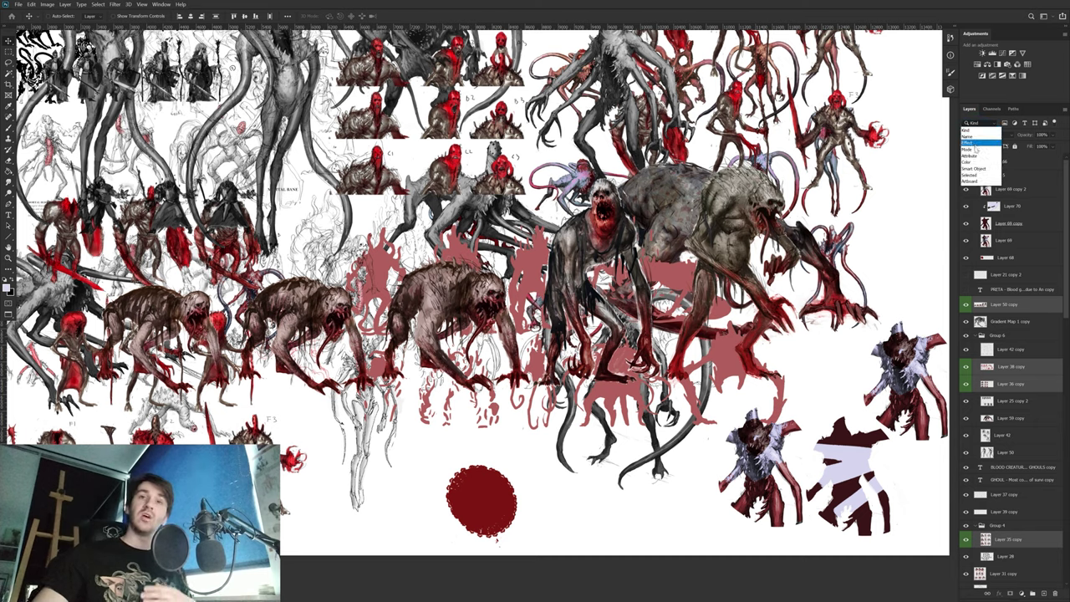
click(972, 162)
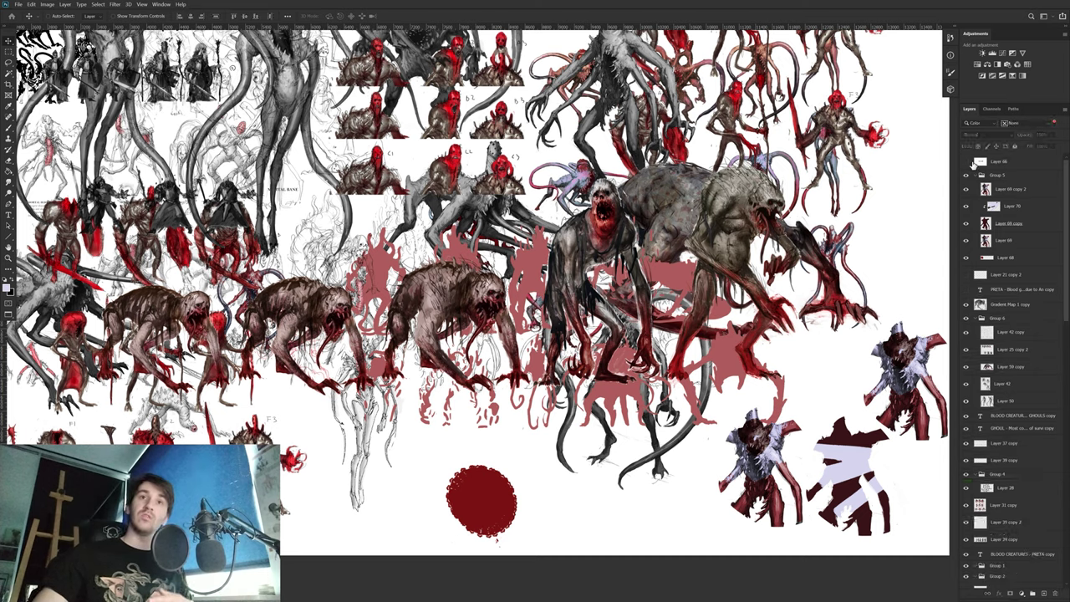
click(1022, 124)
click(1021, 167)
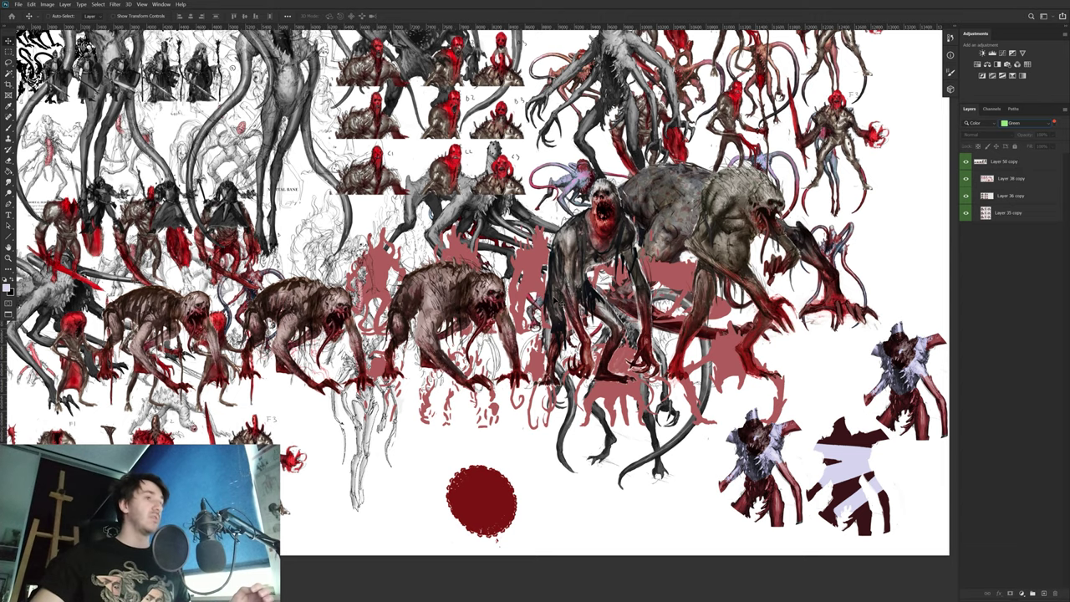
drag(445, 280, 533, 402)
drag(563, 368, 544, 365)
drag(342, 337, 579, 310)
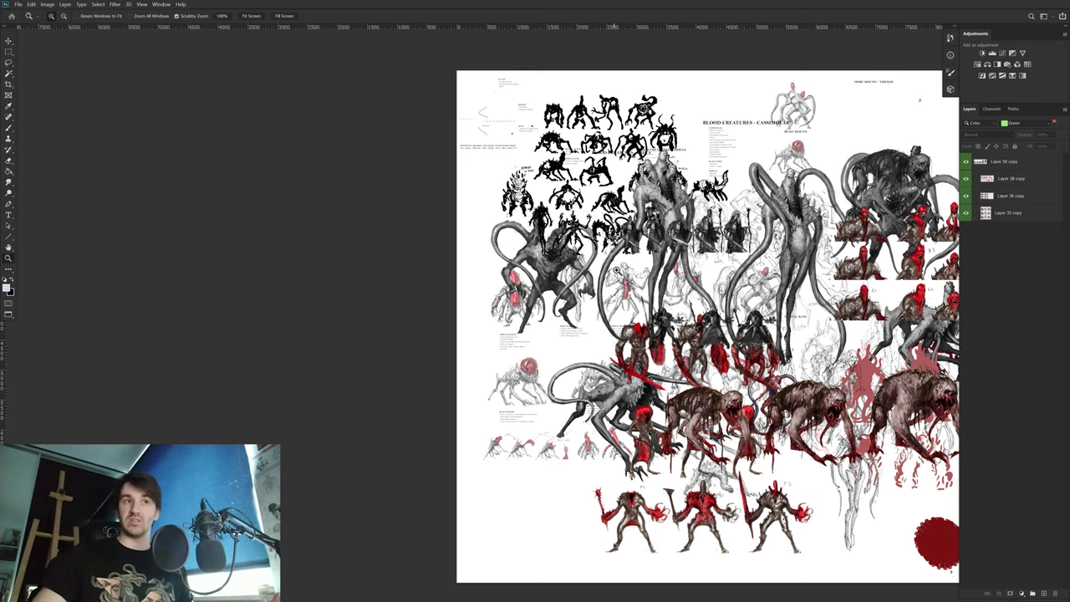
drag(538, 298, 539, 300)
drag(658, 315, 418, 586)
drag(635, 275, 482, 441)
drag(902, 585, 225, 169)
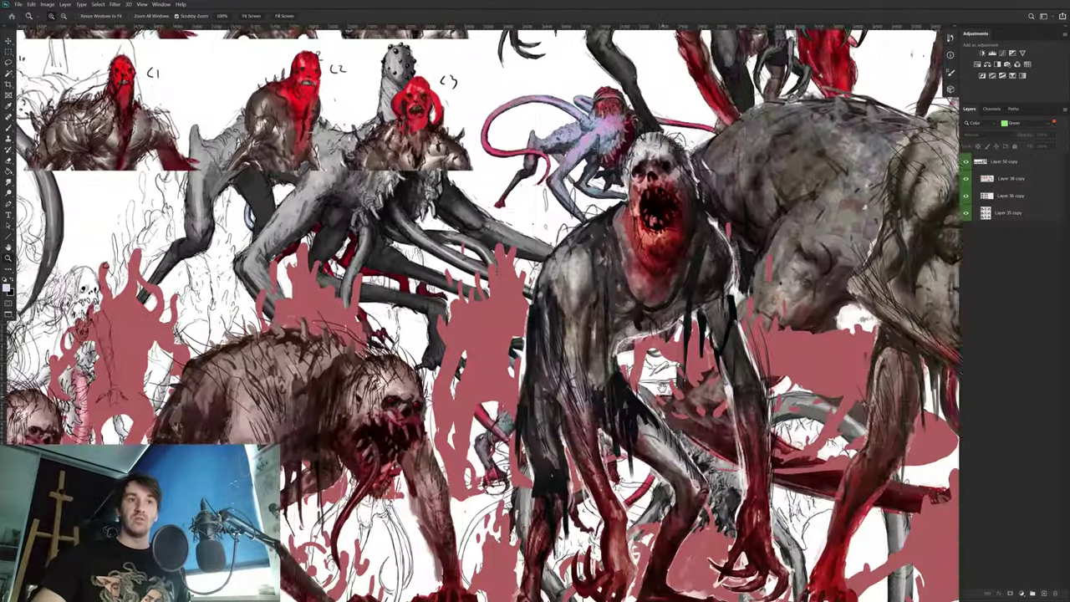
drag(882, 555, 499, 206)
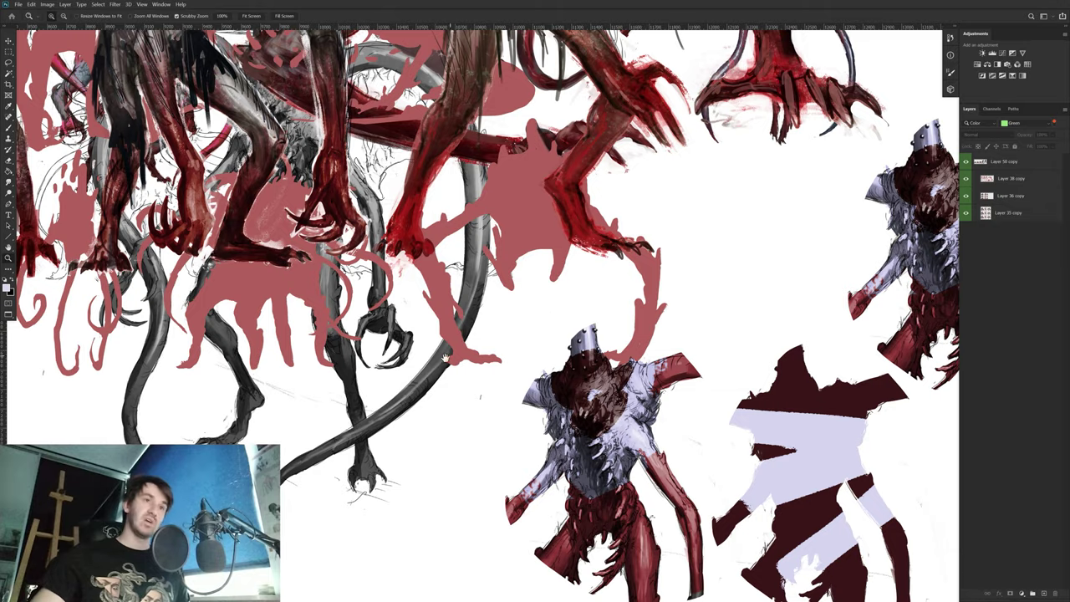
Step: Switch the document to Standard Screen Mode and look over the creature concept sheet, overall and close up
drag(445, 358, 533, 313)
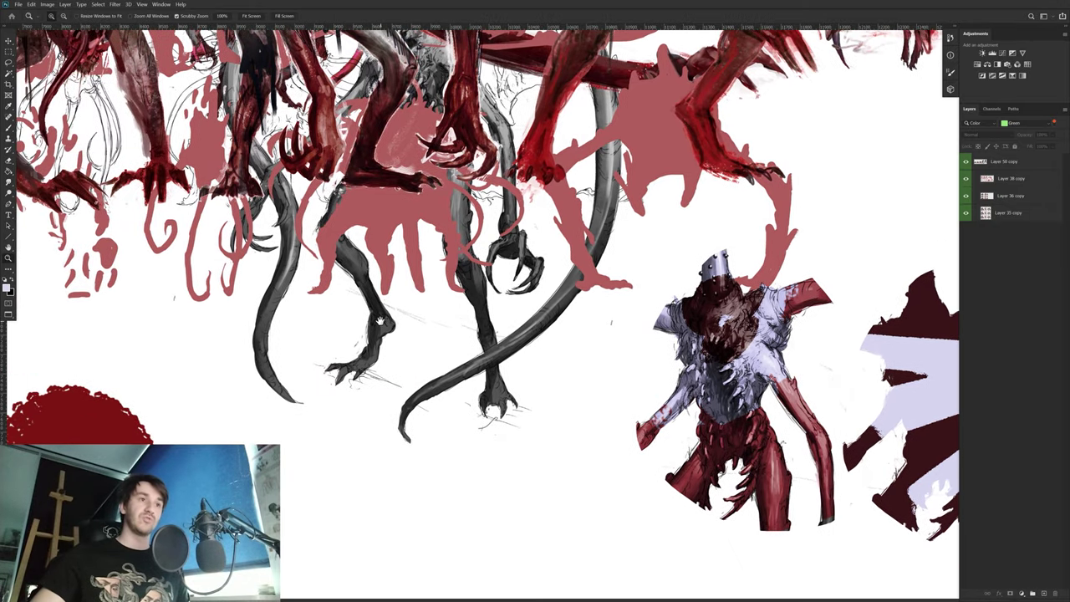
drag(380, 319, 625, 296)
key(f)
key(f)
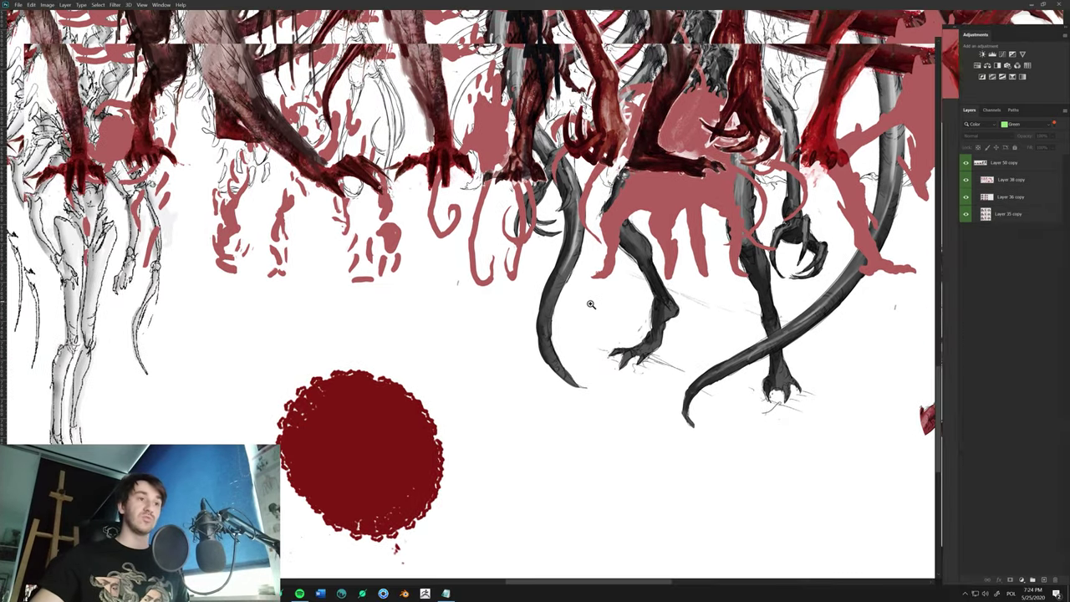
drag(534, 325, 506, 309)
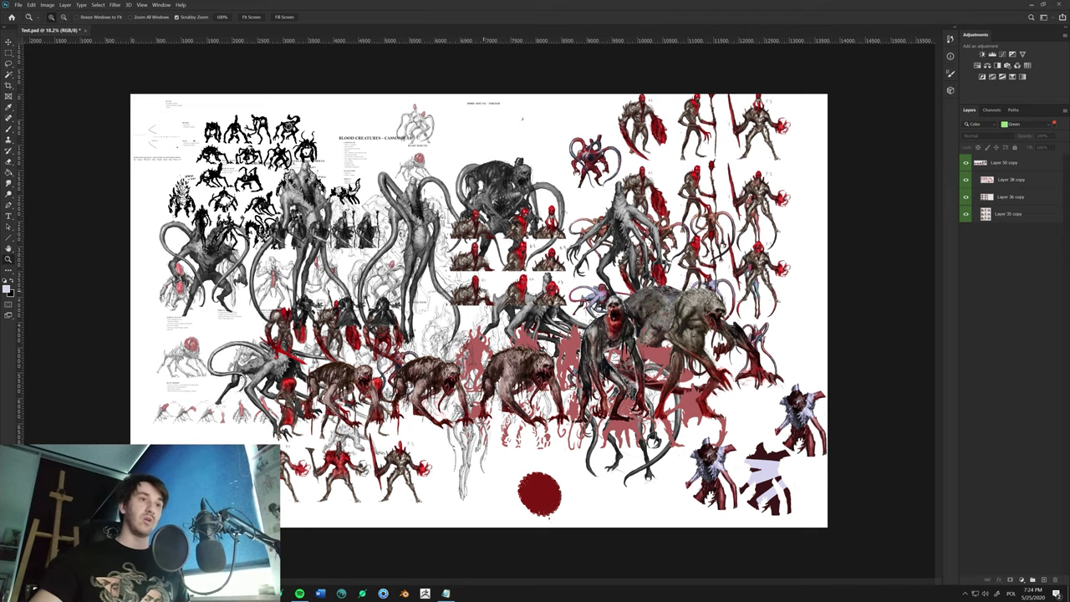
scroll(454, 306, up, 6)
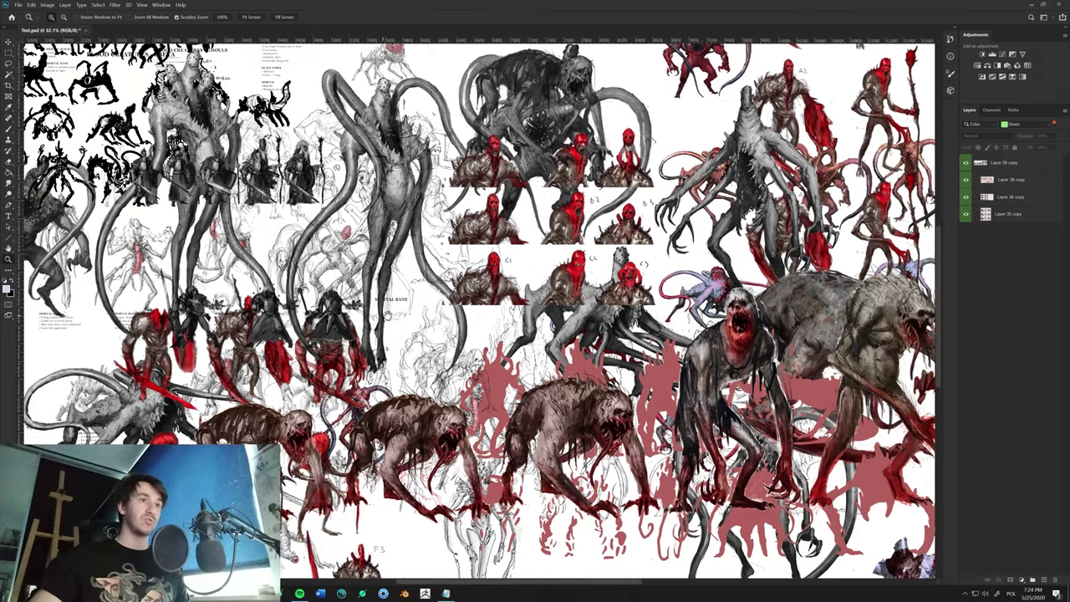
drag(389, 314, 516, 372)
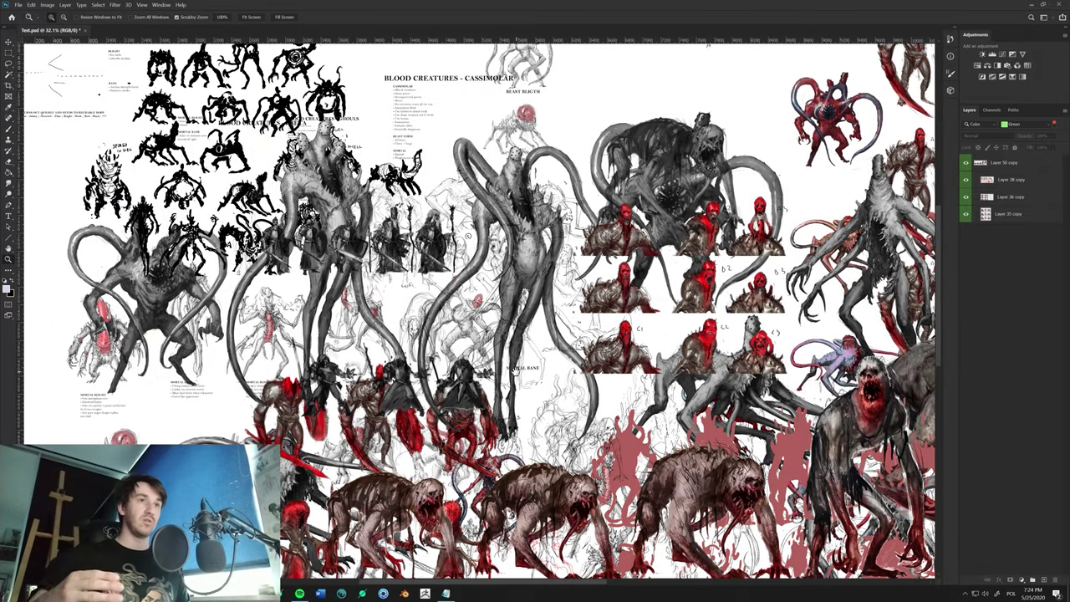
drag(489, 292, 644, 350)
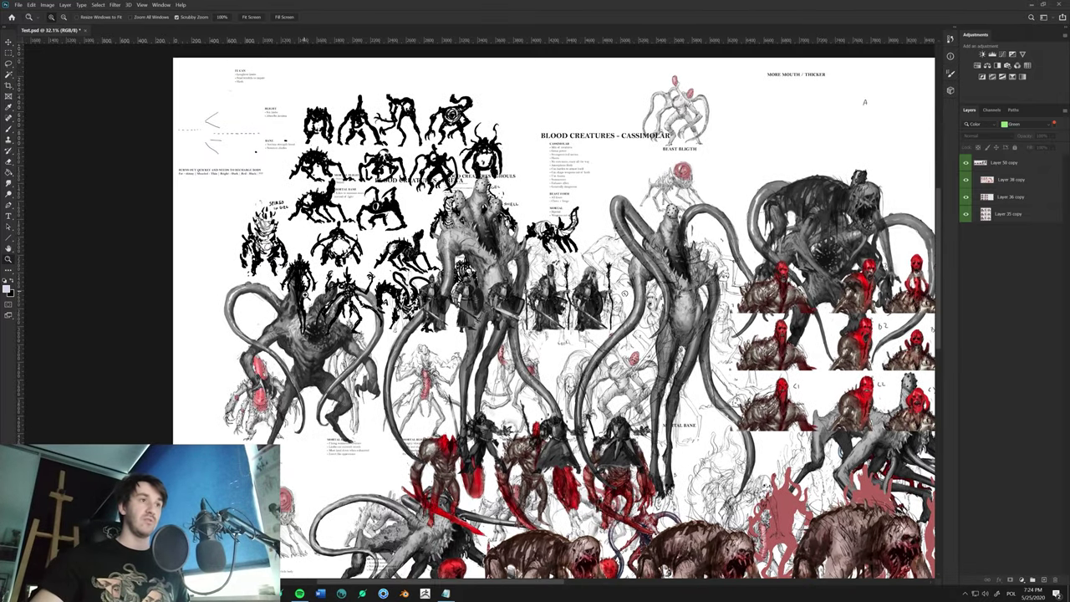
drag(306, 308, 280, 310)
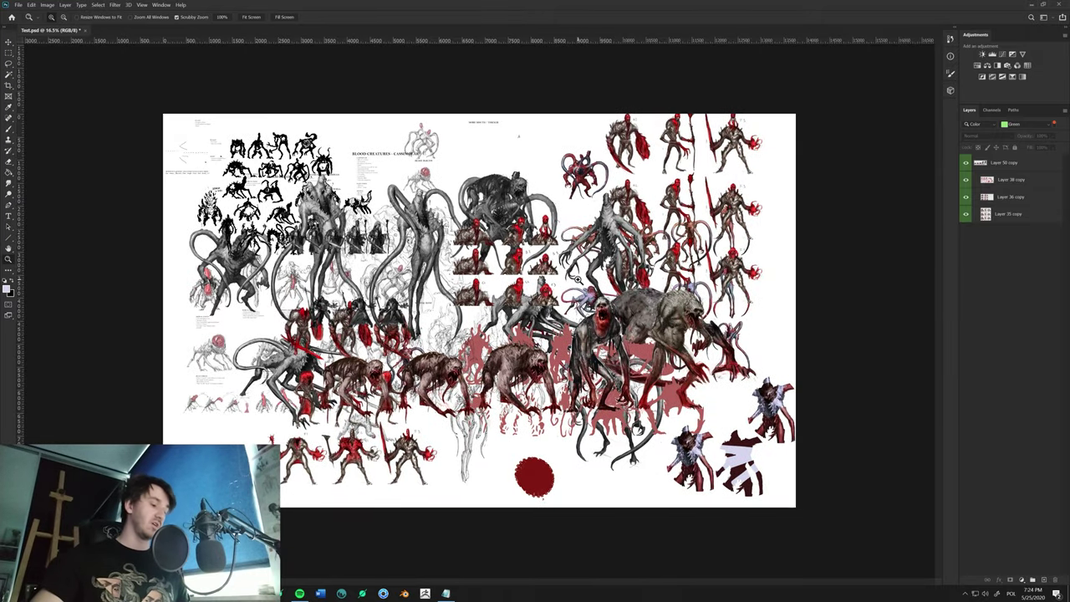
Step: Return to Full Screen Mode with Menu Bar and fit the whole concept sheet within view
key(f)
drag(577, 280, 632, 282)
drag(547, 288, 496, 328)
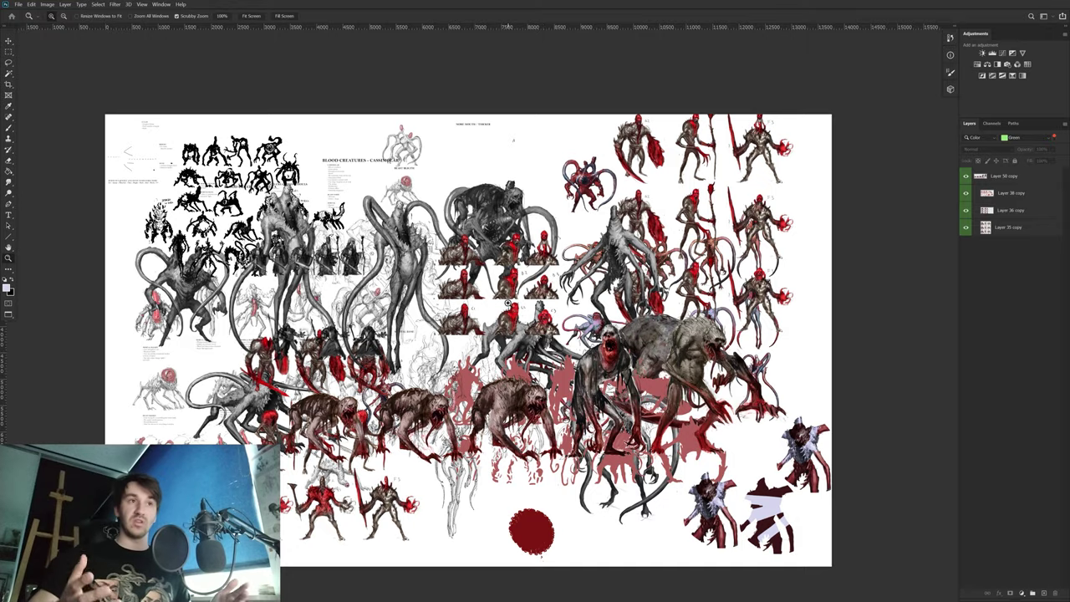
Step: Tilt the canvas view back and forth with the Rotate View tool and reset its rotation
key(r)
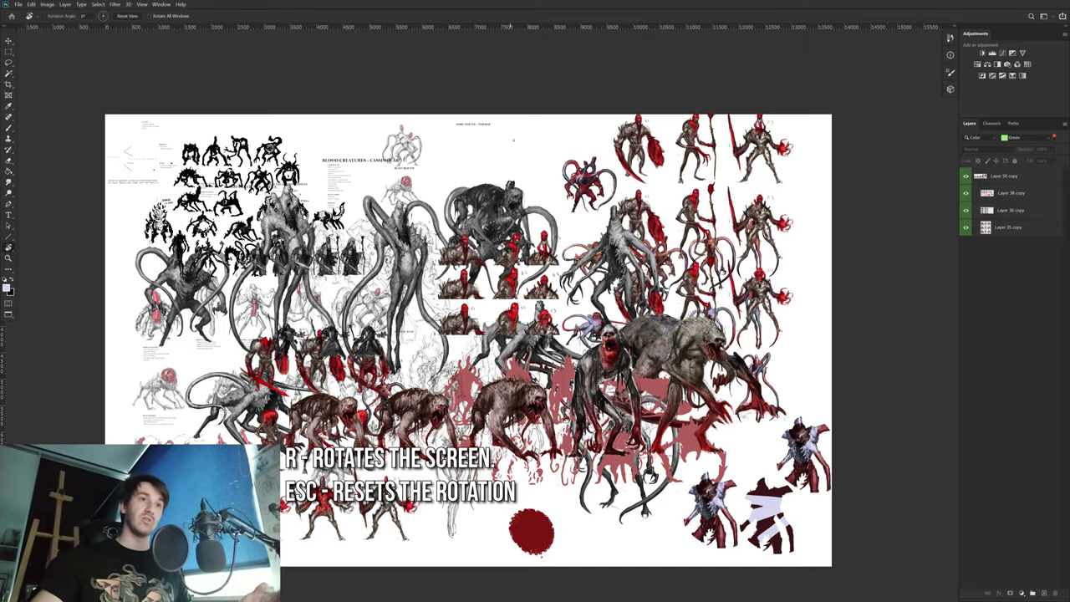
drag(502, 244, 650, 199)
drag(134, 254, 133, 230)
drag(759, 238, 737, 194)
drag(125, 320, 126, 250)
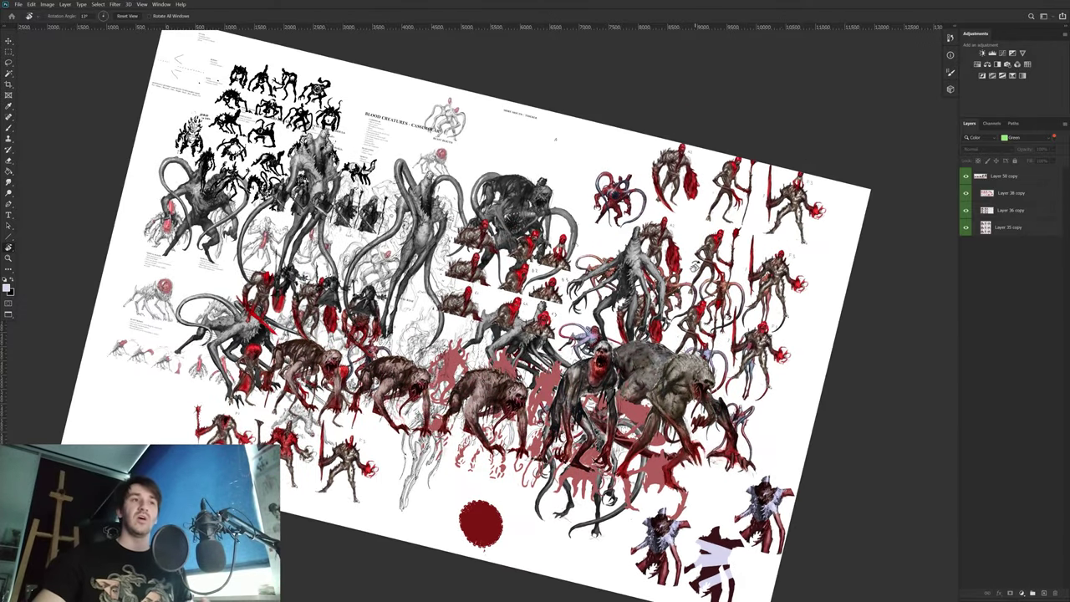
drag(717, 254, 738, 261)
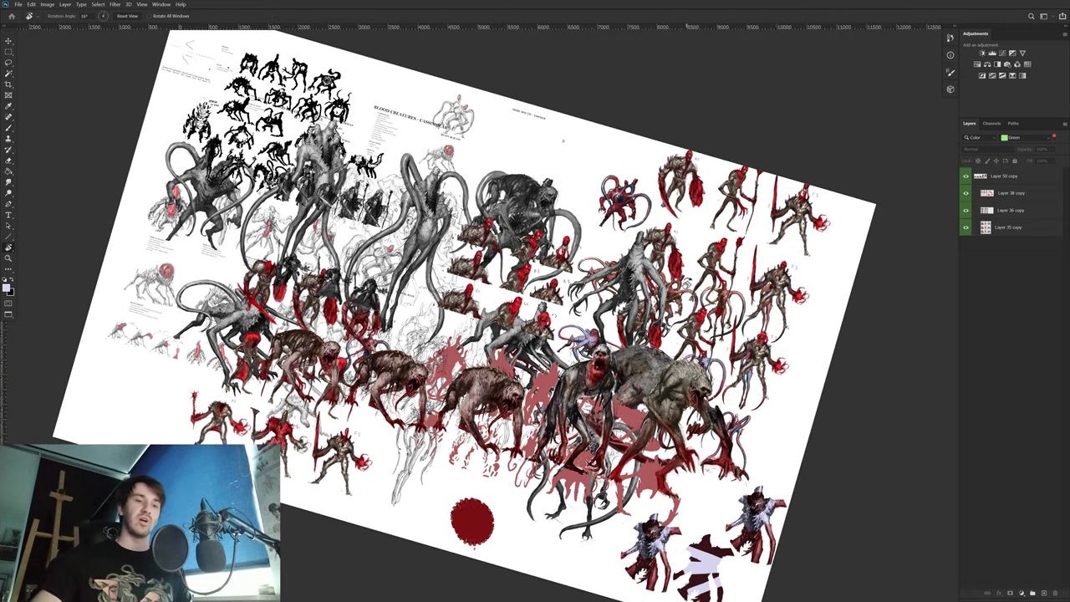
drag(755, 307, 725, 234)
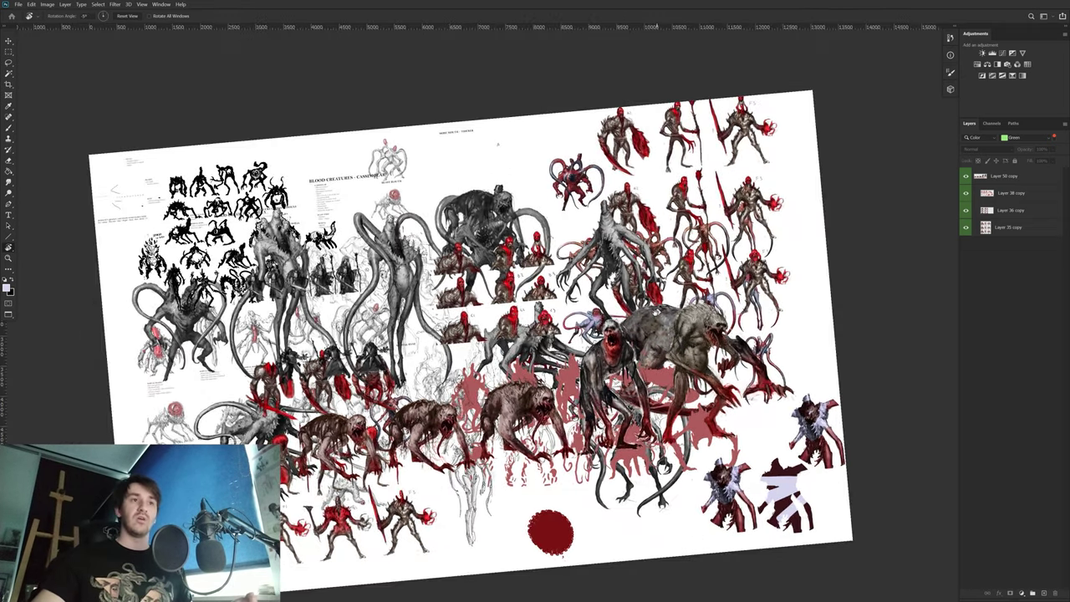
drag(697, 279, 717, 285)
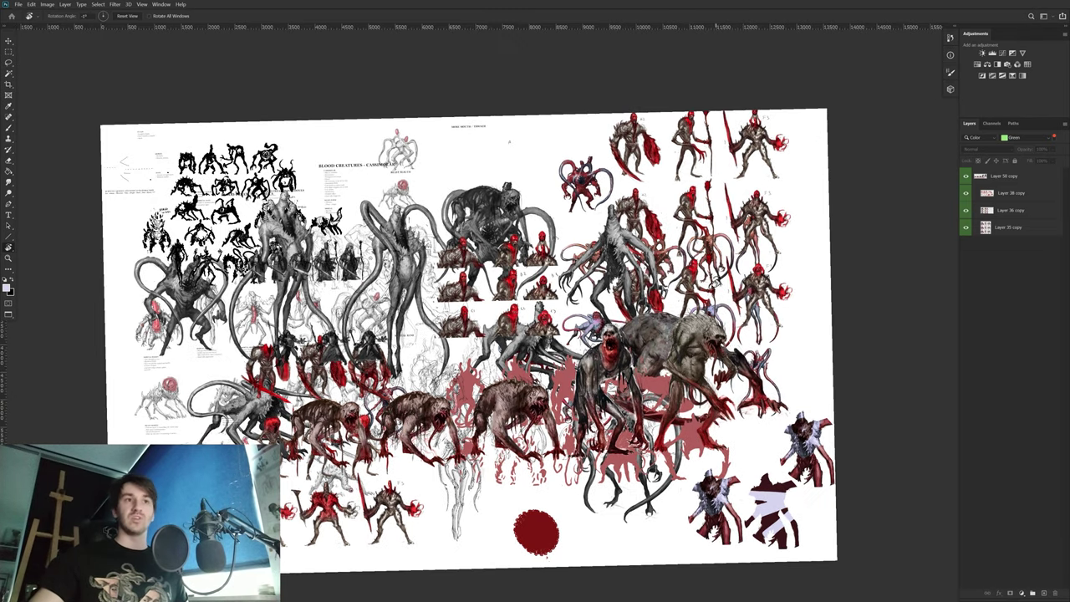
key(Escape)
Step: Change the layer filter from Color to Kind so that all layers are listed again
key(z)
drag(573, 292, 581, 293)
drag(486, 108, 504, 108)
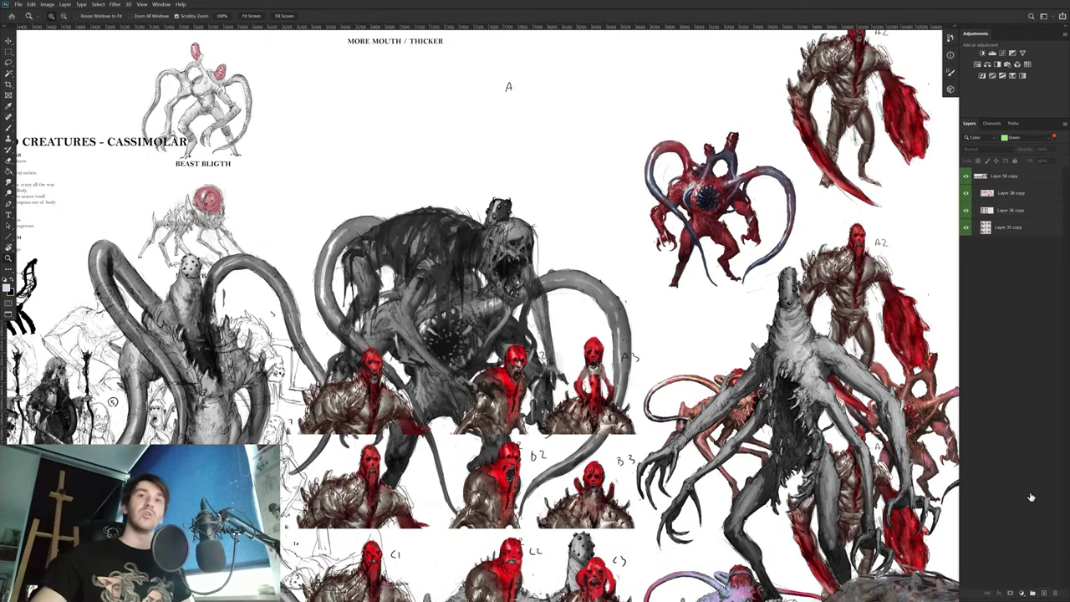
click(988, 140)
click(984, 142)
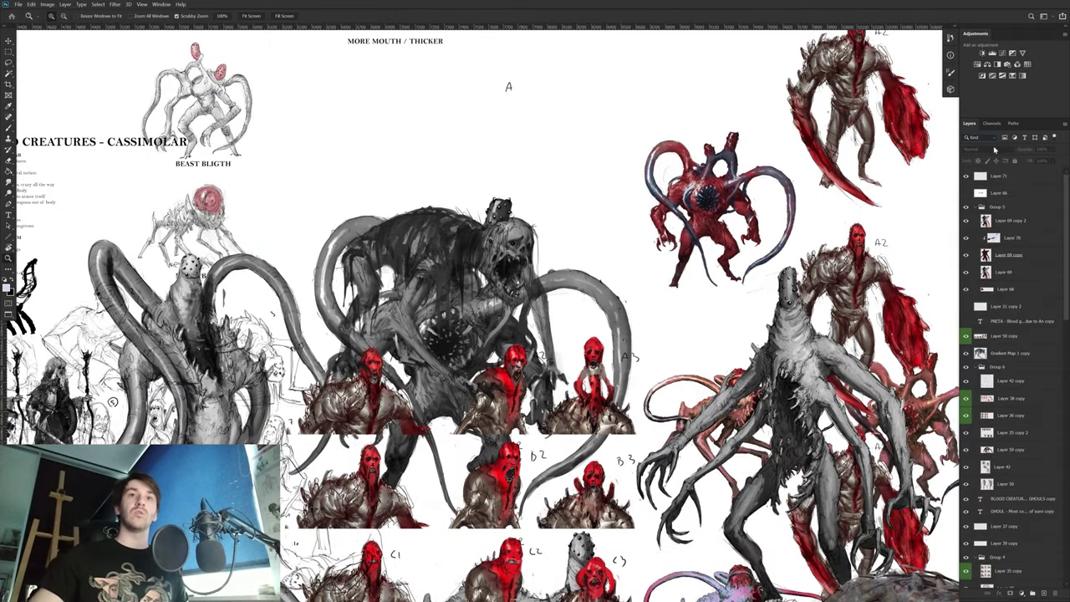
Step: Add a new layer above all the others and ready the Brush tool with black as the foreground colour
mouse_move(598, 215)
mouse_down()
mouse_move(599, 305)
mouse_move(585, 344)
mouse_up()
key(ctrl+shift+n)
key(Return)
key(x)
key(b)
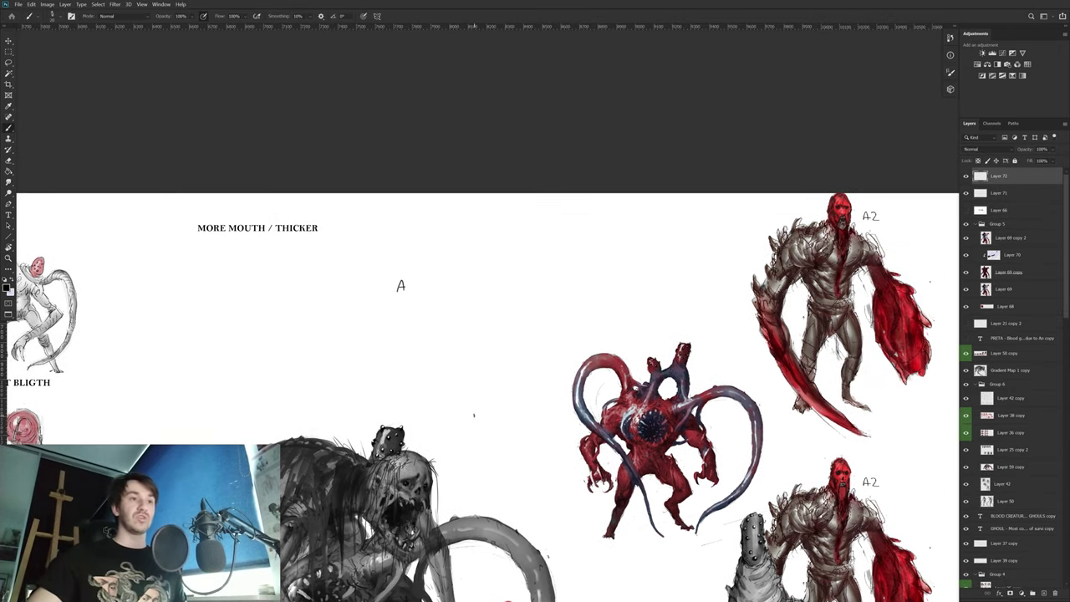
Step: Brush crossing vertical and horizontal straight black lines and a zigzag of connected straight lines in the blank area above the red tentacled creature
mouse_move(473, 414)
mouse_down()
mouse_move(473, 243)
mouse_move(585, 359)
mouse_move(631, 359)
mouse_up()
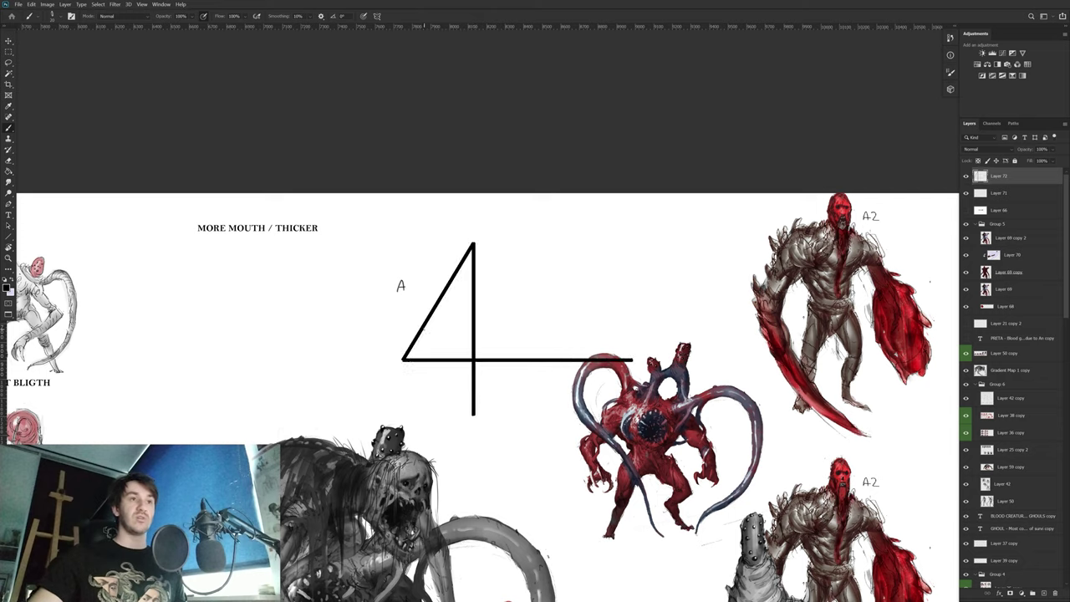
key(ctrl+z)
drag(374, 341, 635, 341)
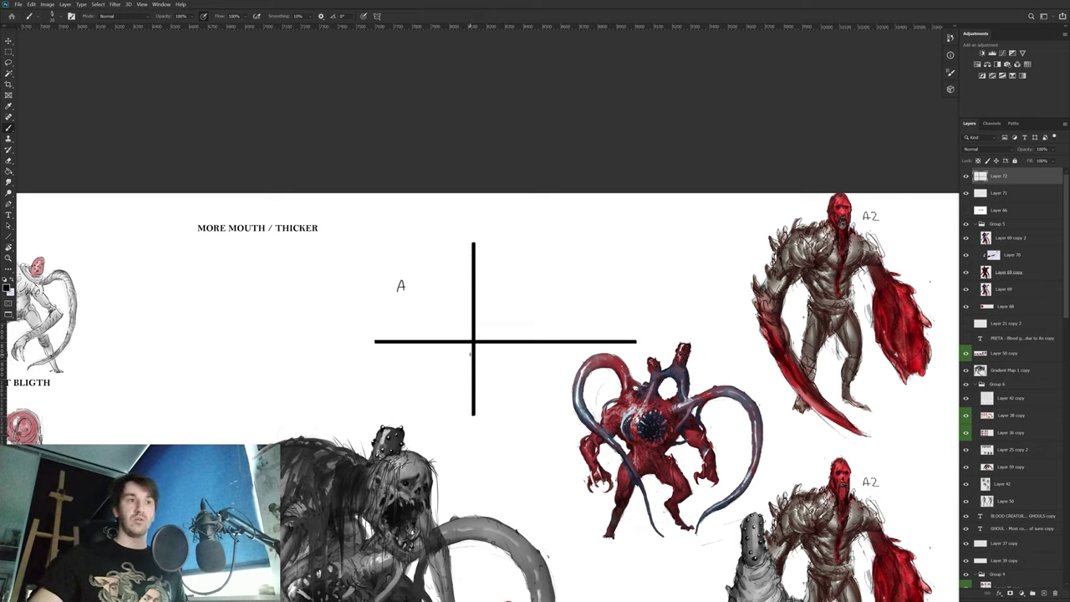
shift+click(589, 225)
shift+click(448, 387)
shift+click(644, 238)
Step: Rotate the canvas view clockwise in stages and brush a long straight black line, level with the screen, at each angle
key(r)
drag(768, 172, 847, 181)
drag(337, 307, 790, 307)
key(r)
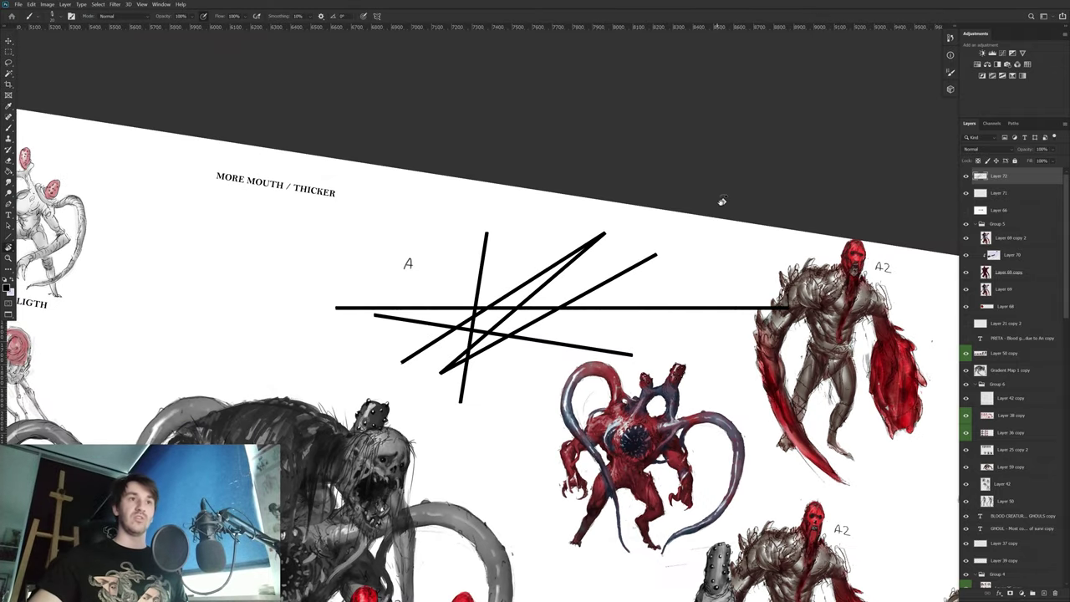
drag(721, 201, 728, 218)
key(v)
key(b)
mouse_move(318, 281)
mouse_down()
mouse_move(851, 284)
mouse_move(685, 155)
mouse_up()
key(r)
key(b)
drag(314, 244, 693, 244)
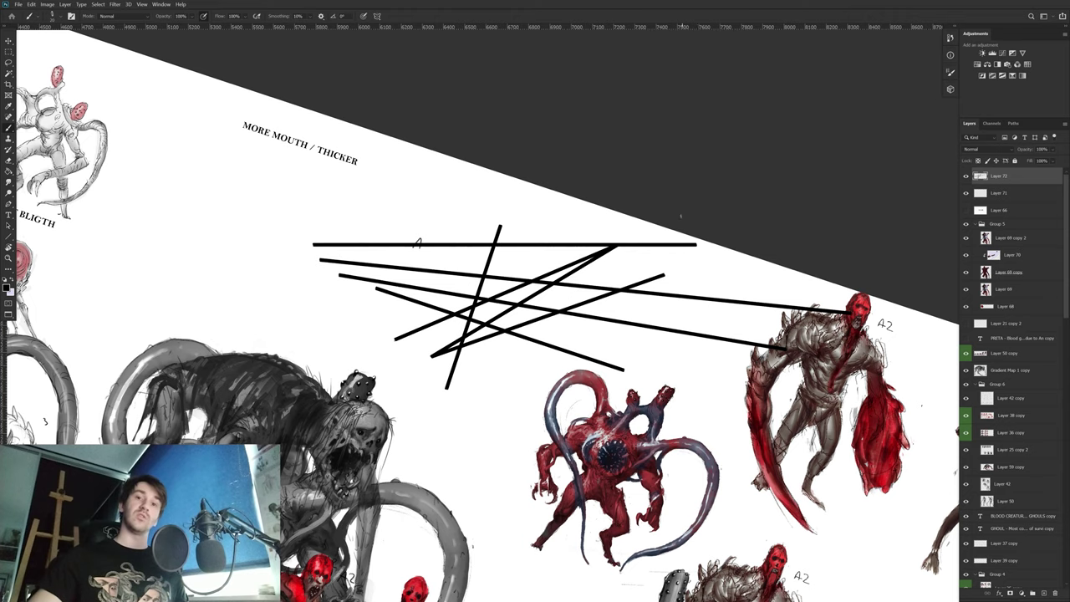
Step: Level the rotated canvas view and zoom out to show the whole width of the concept sheet
key(r)
drag(690, 189, 659, 150)
key(z)
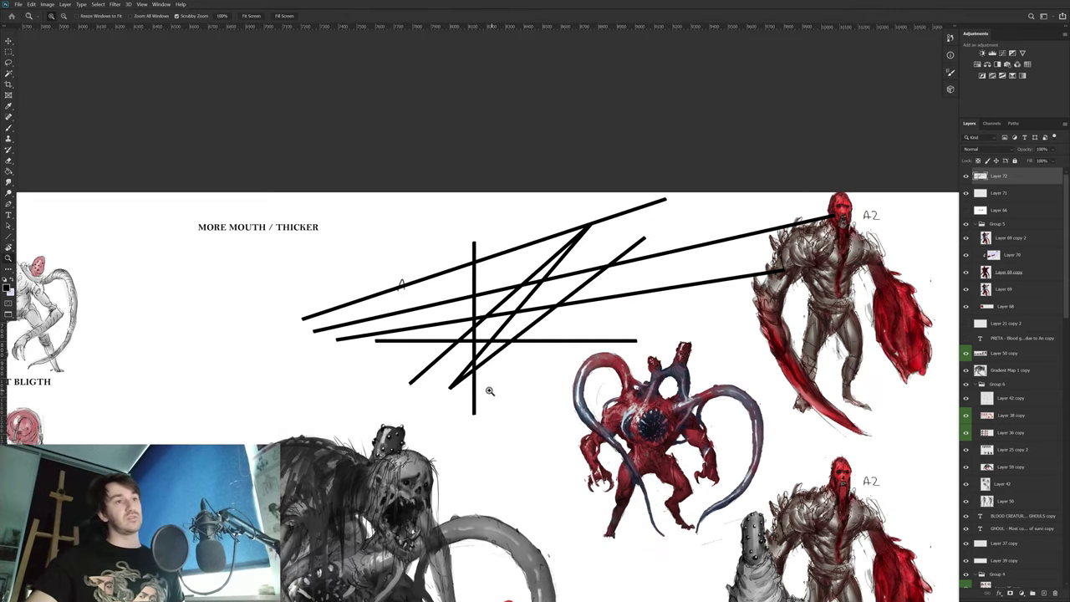
drag(490, 389, 495, 365)
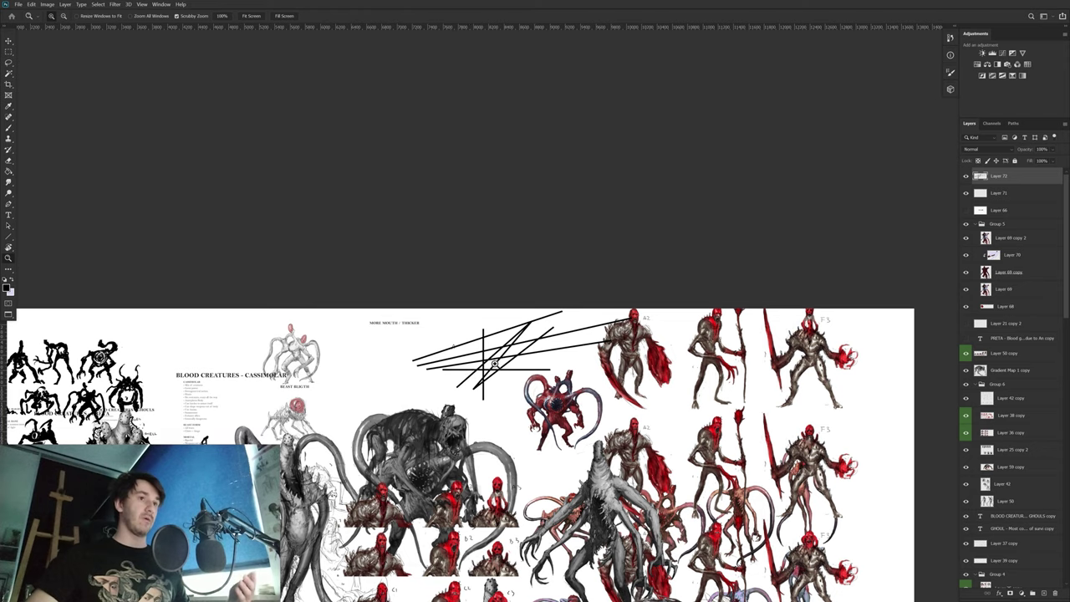
drag(419, 416, 452, 351)
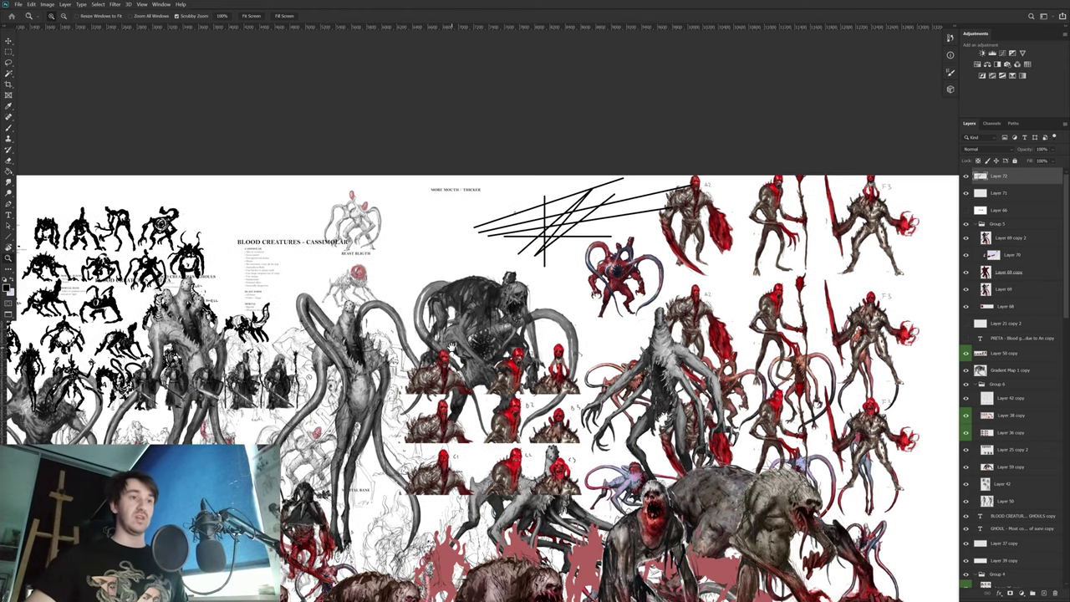
alt+click(463, 349)
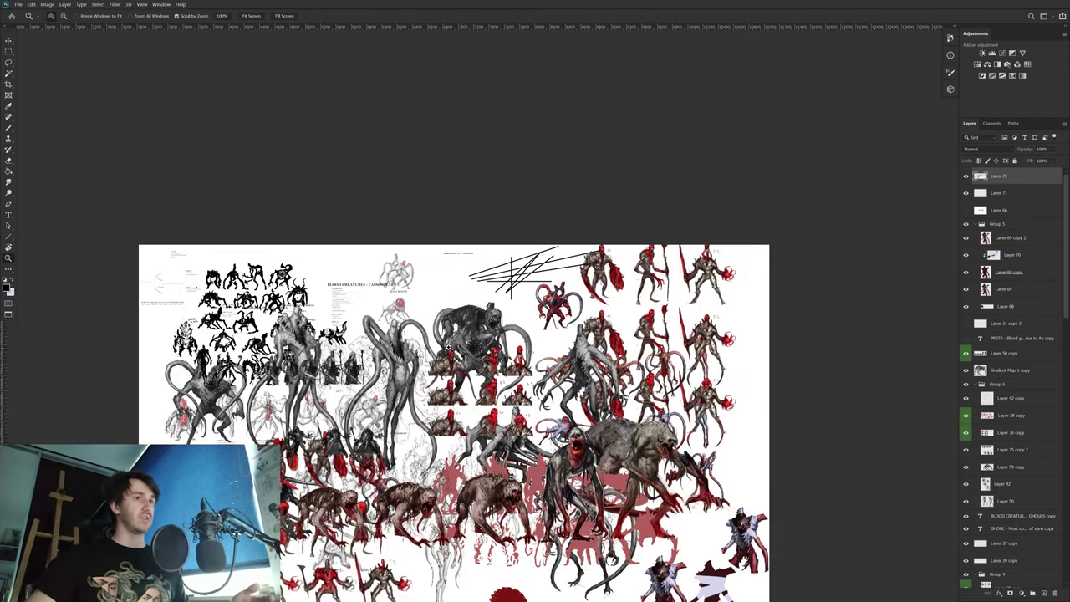
drag(455, 372, 438, 342)
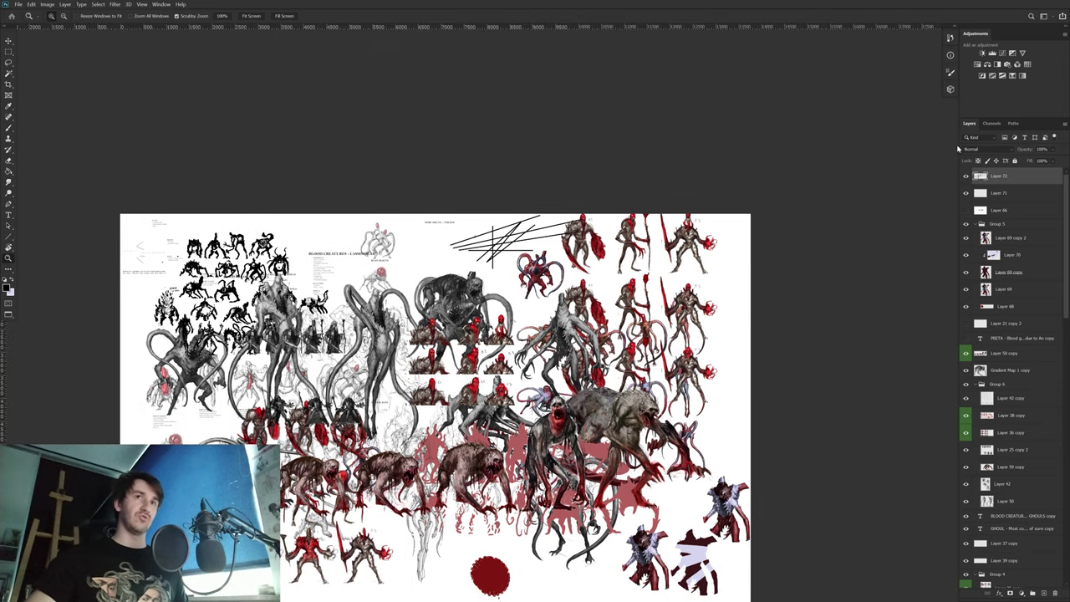
Step: Switch to Full Screen Mode with a black surround and enlarge the concept sheet to fill the screen
key(f)
key(f)
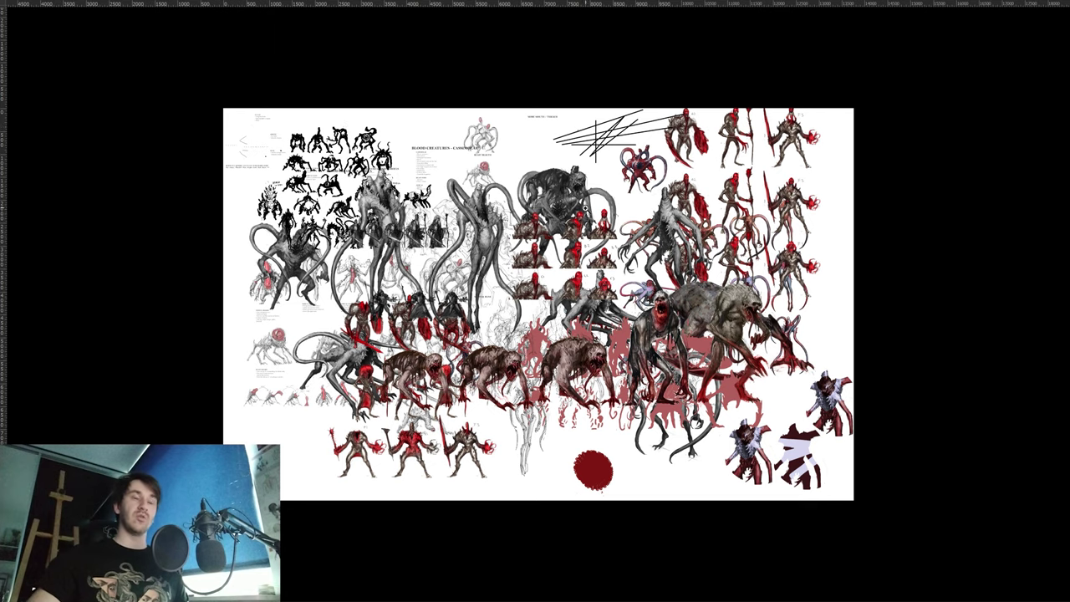
drag(588, 229, 565, 235)
click(542, 278)
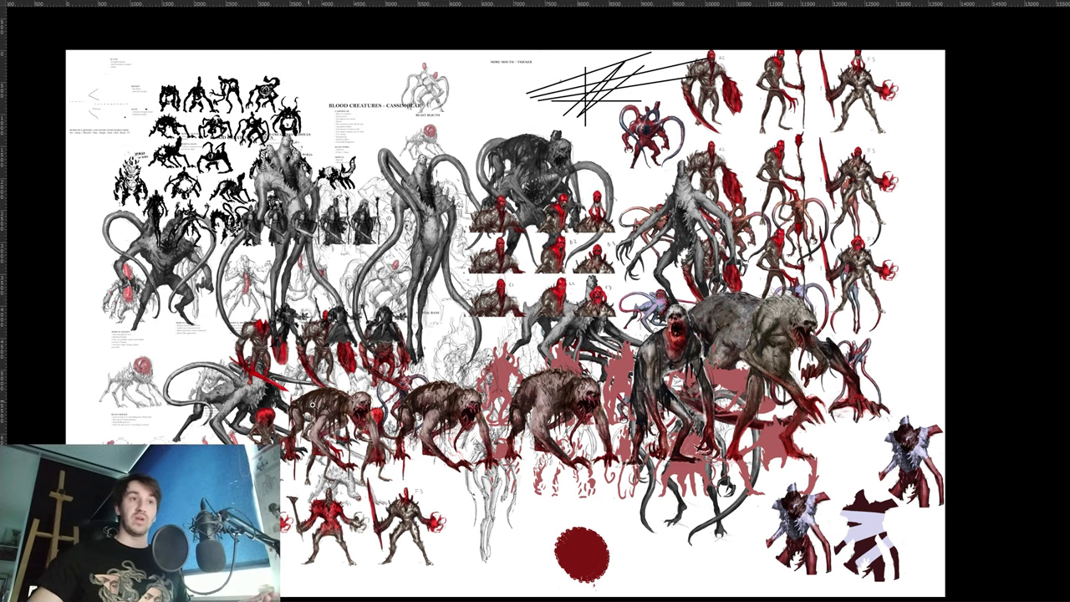
Step: Cycle the screen mode through Standard back to Full Screen Mode with Menu Bar
key(f)
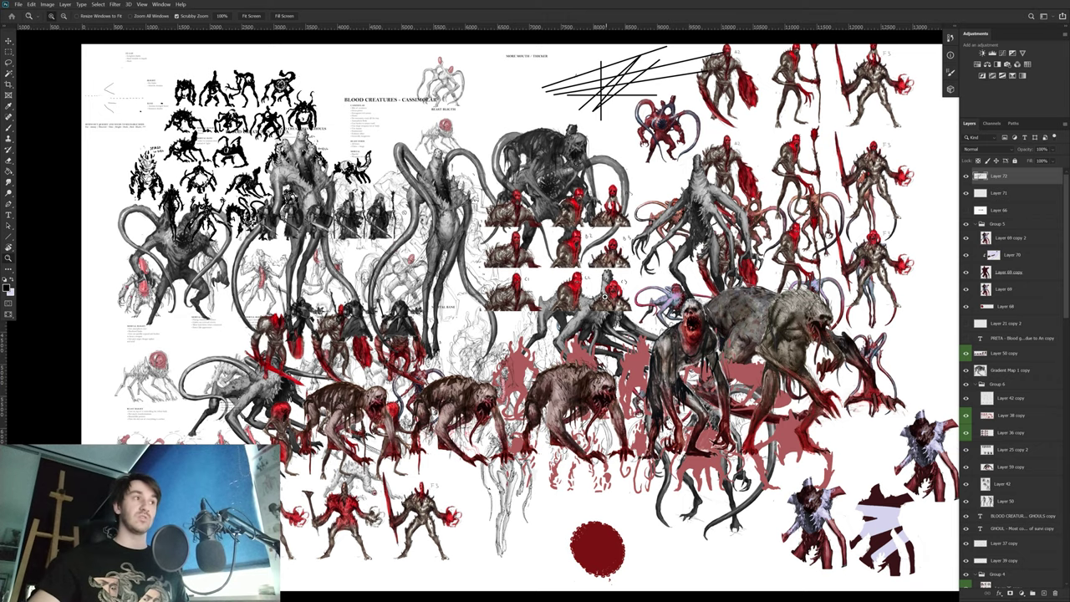
drag(604, 297, 511, 293)
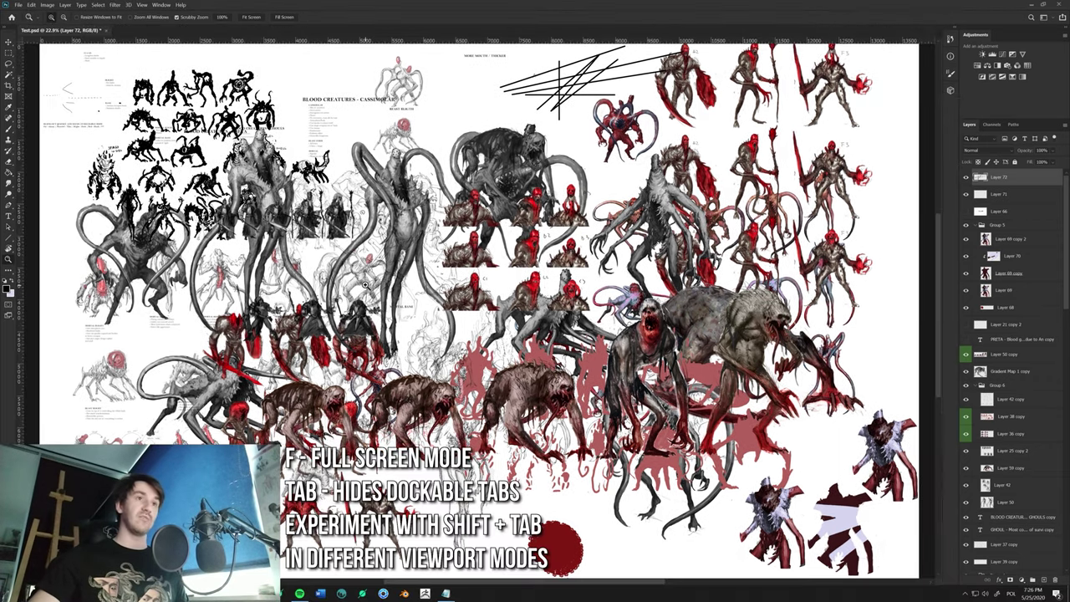
key(f)
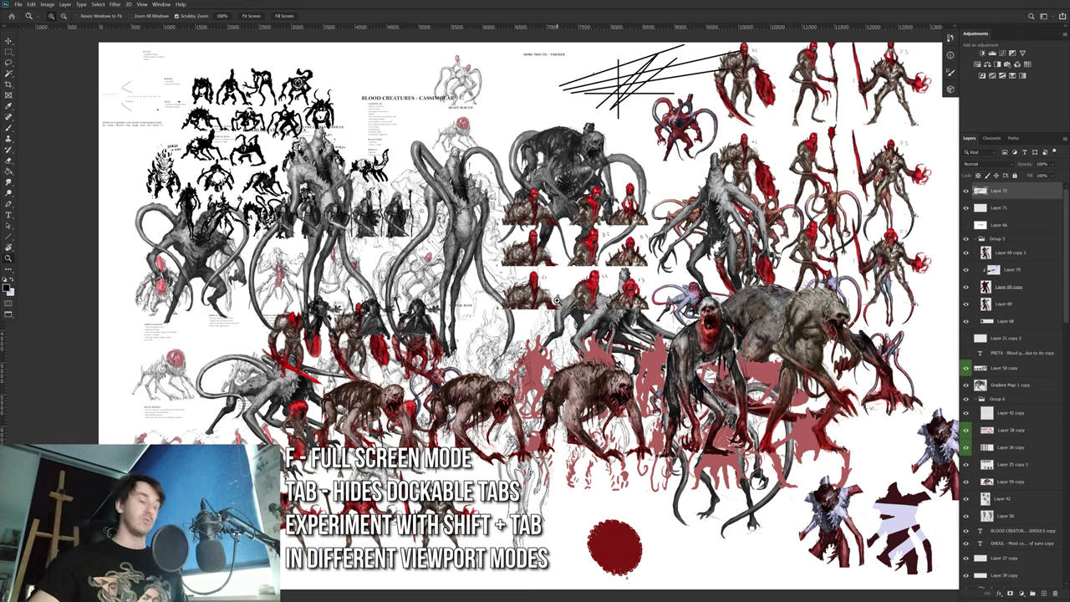
Step: Hide the whole interface, bring back only the docked panels, and restore the menu bar and tools
key(Tab)
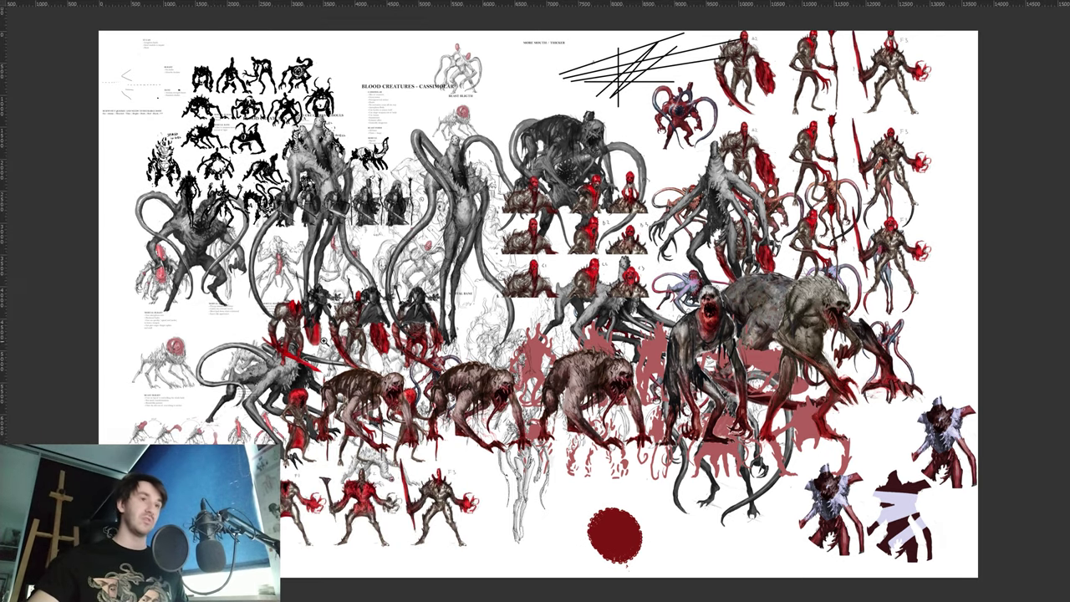
key(shift+Tab)
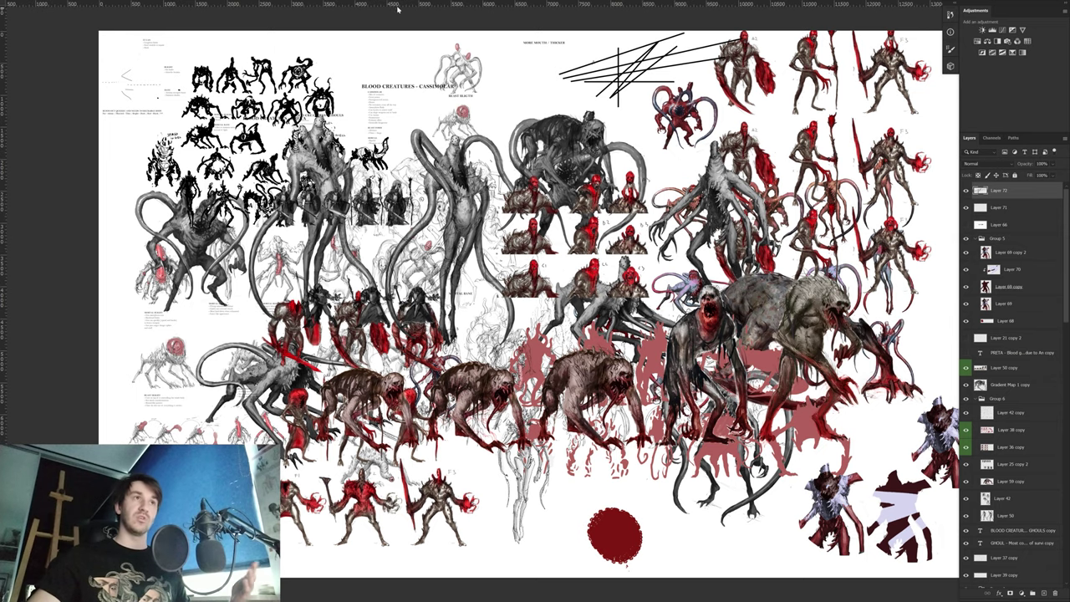
key(f)
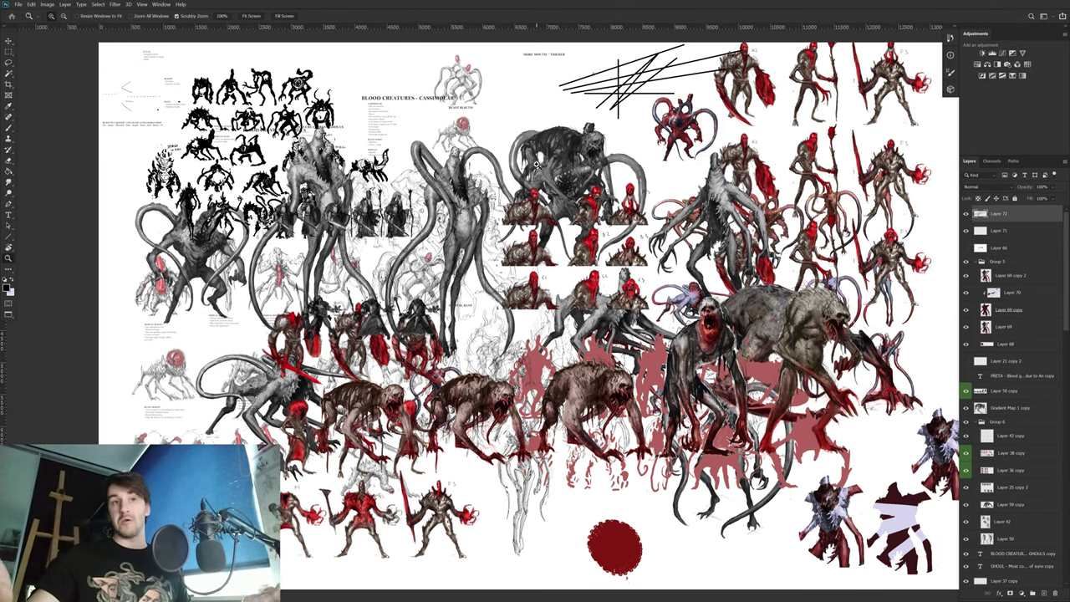
drag(659, 307, 516, 290)
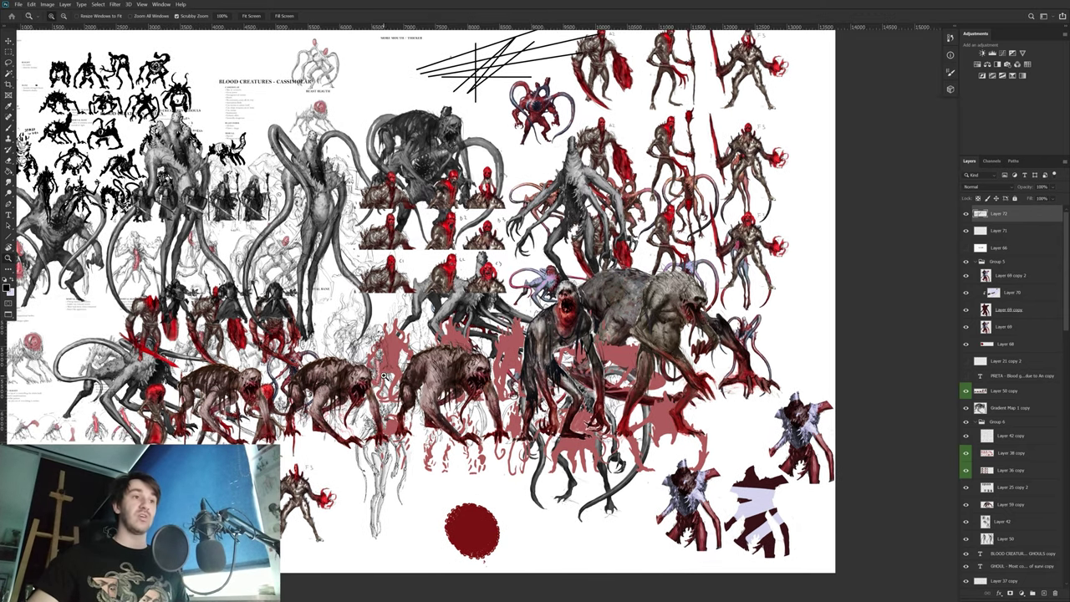
click(386, 380)
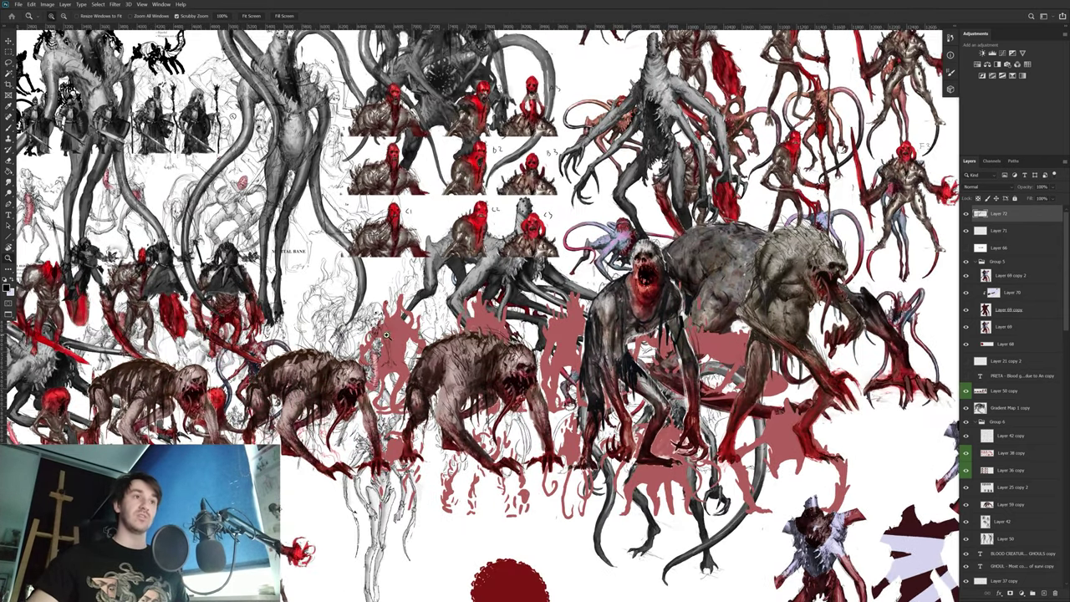
Step: Pick the red creature silhouettes layer directly from the canvas and shift its artwork slightly up and to the left
drag(392, 333, 433, 319)
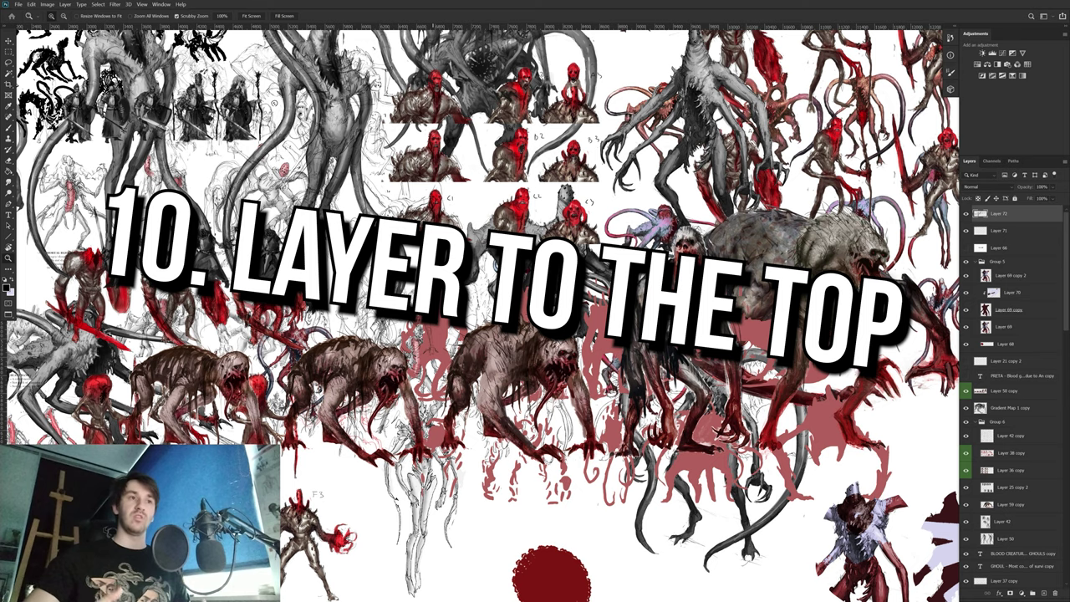
key(v)
ctrl+click(450, 335)
drag(450, 335, 407, 318)
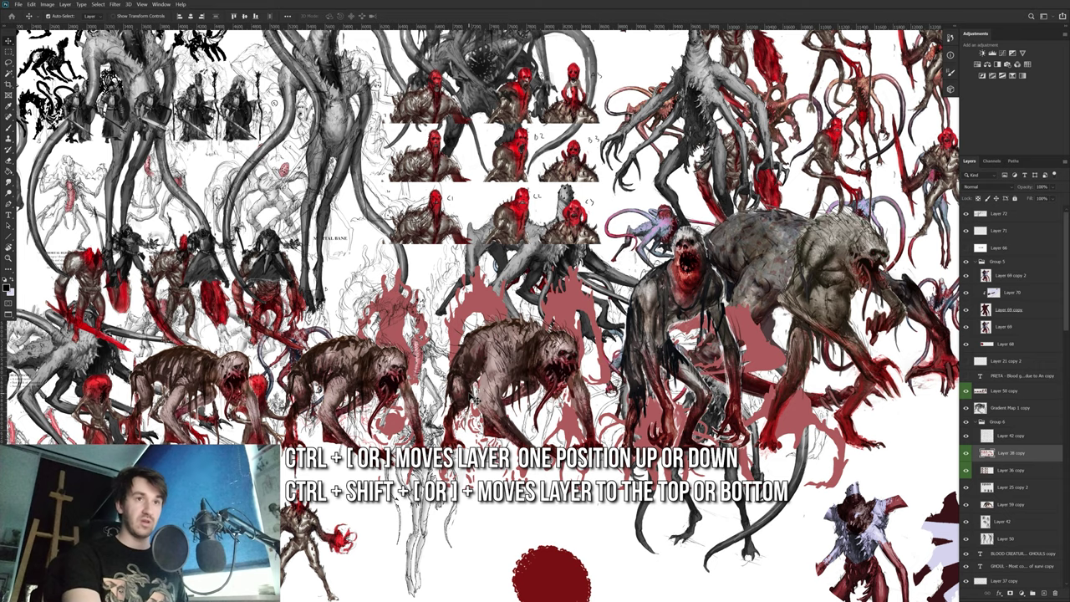
Step: Move the red silhouettes layer to the top and bottom of the layer stack by turns, finishing with it at the top
key(ctrl+bracketright)
key(ctrl+shift+bracketright)
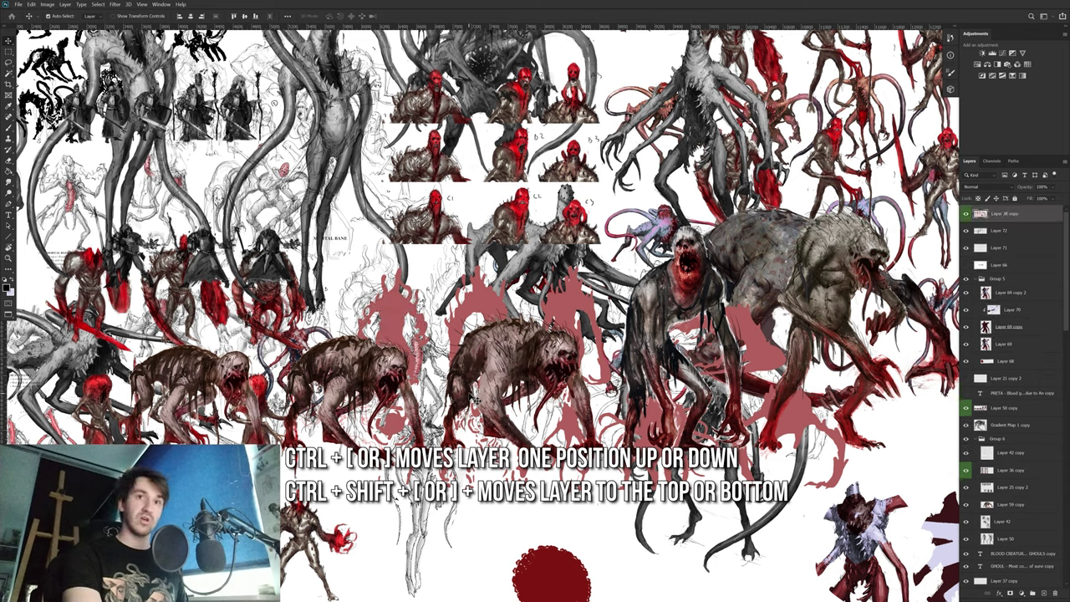
key(ctrl+shift+bracketleft)
key(ctrl+shift+bracketright)
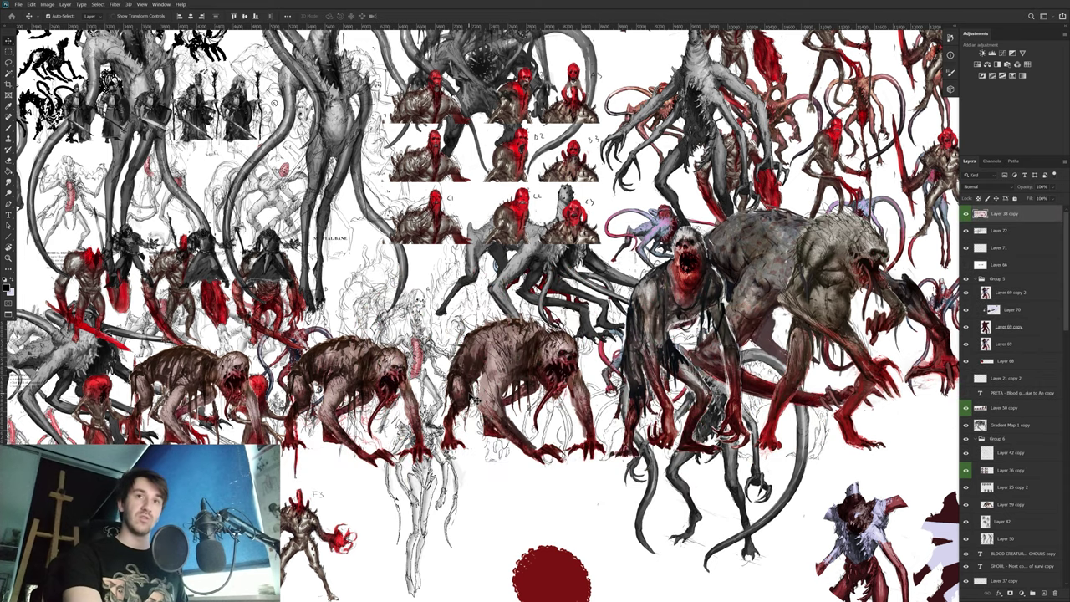
key(ctrl+shift+bracketleft)
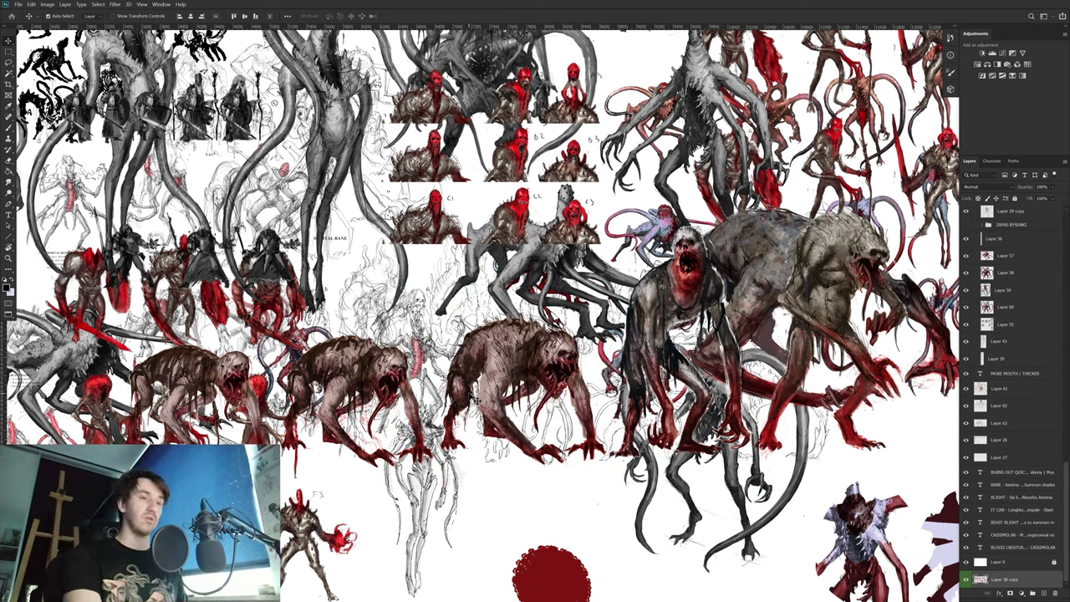
key(ctrl+shift+bracketright)
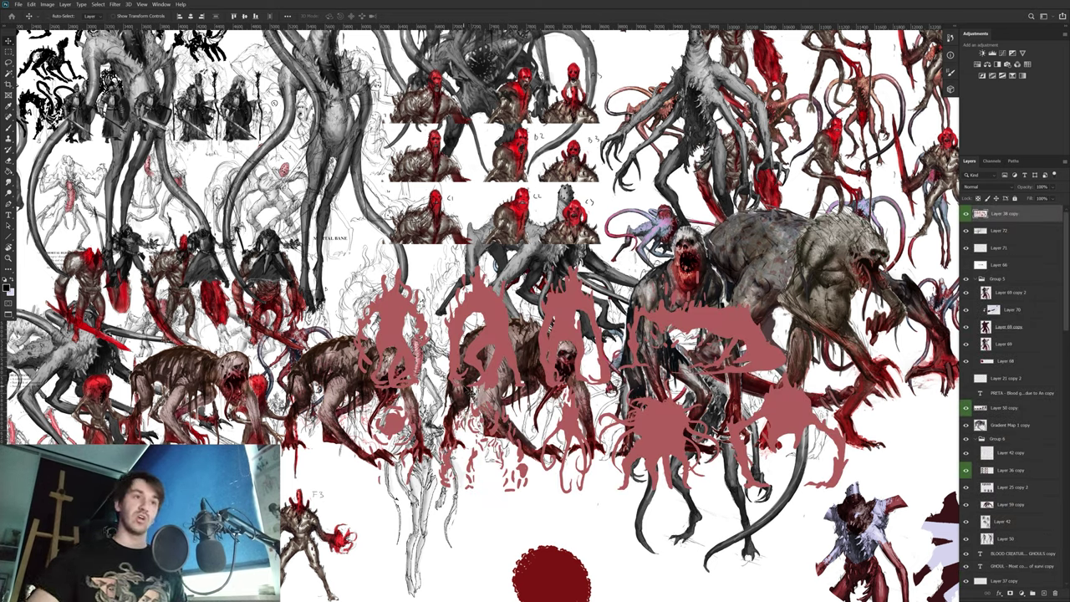
Step: Show the entire concept sheet and look through the layer stack down to the locked bottom layer and back up
drag(485, 374, 486, 331)
key(z)
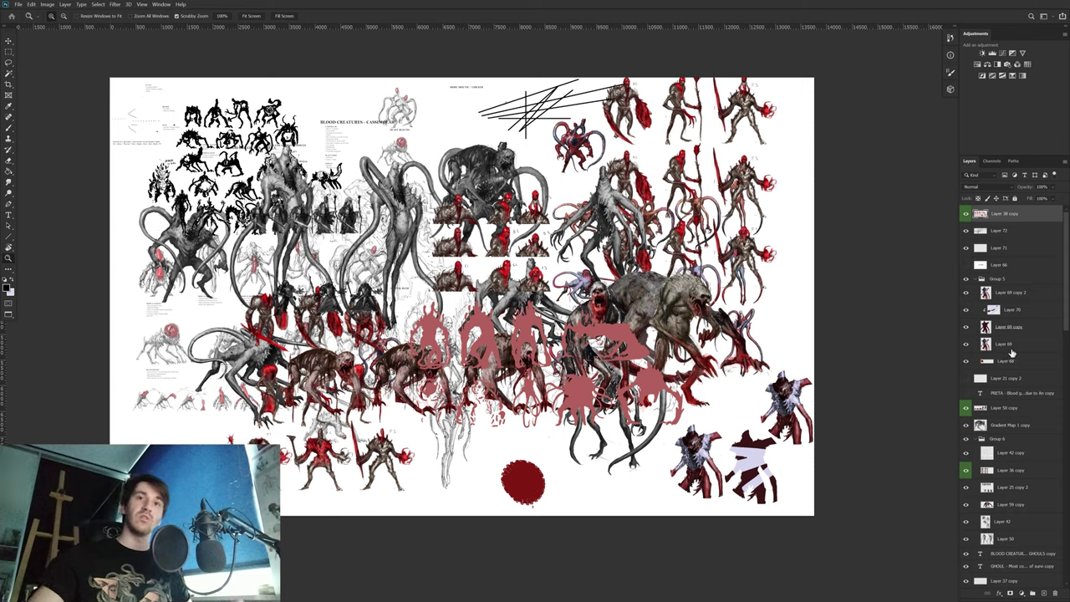
scroll(1013, 332, down, 1)
scroll(1014, 332, down, 2)
scroll(1037, 401, down, 10)
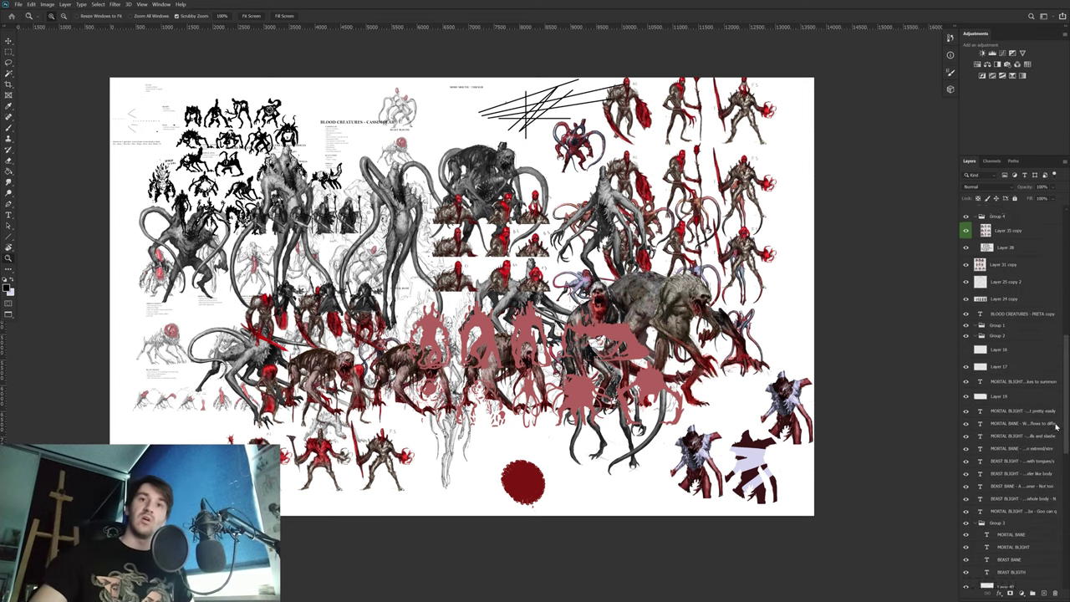
scroll(1045, 451, up, 3)
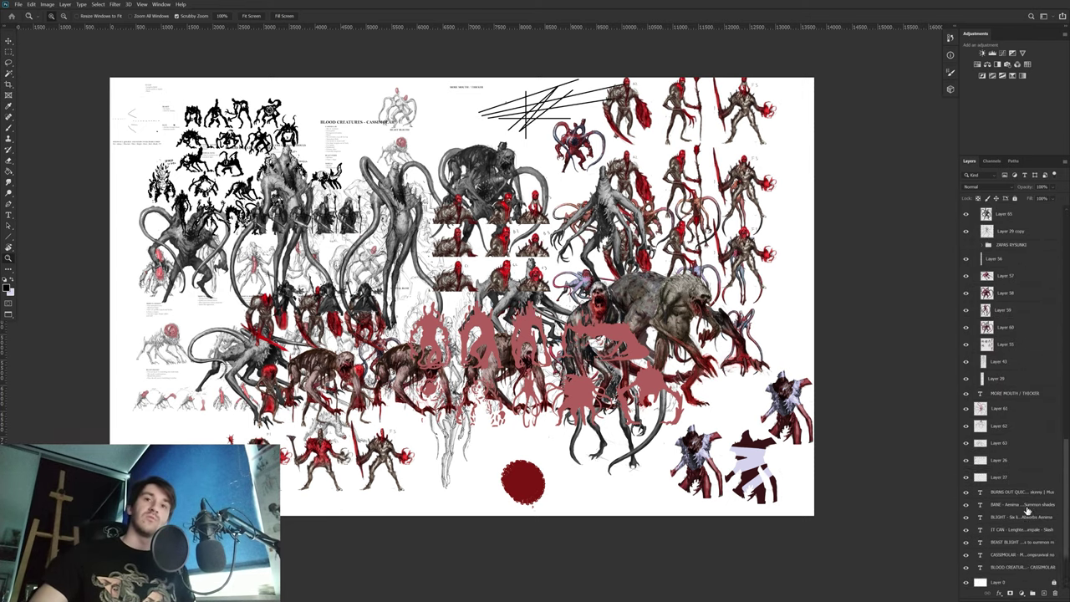
scroll(1036, 427, up, 8)
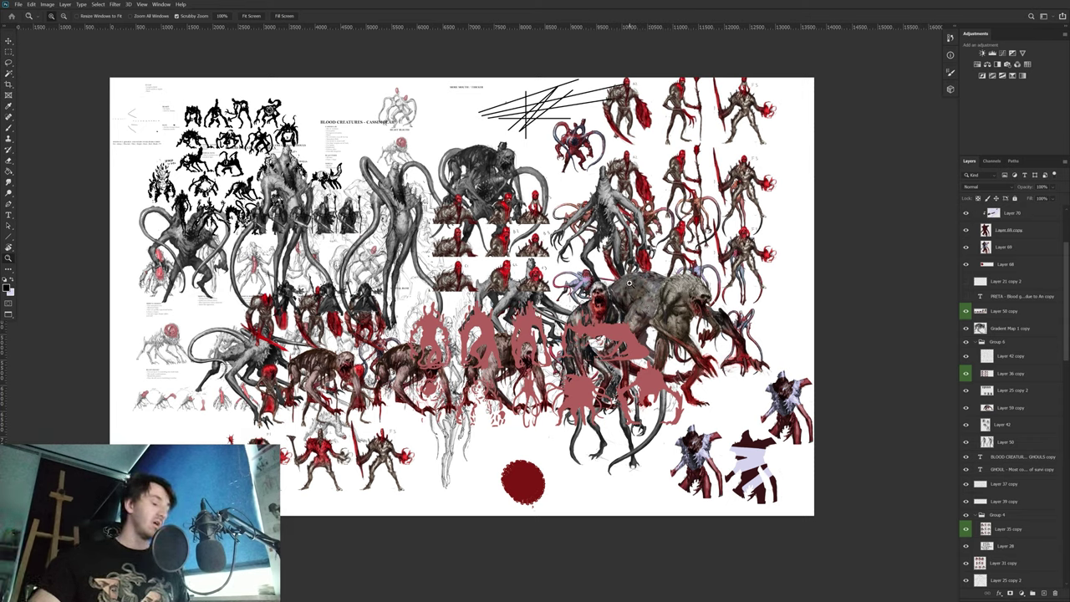
Step: Move the red silhouettes up and to the left, over the centre-left creatures of the concept sheet
key(v)
drag(634, 314, 501, 274)
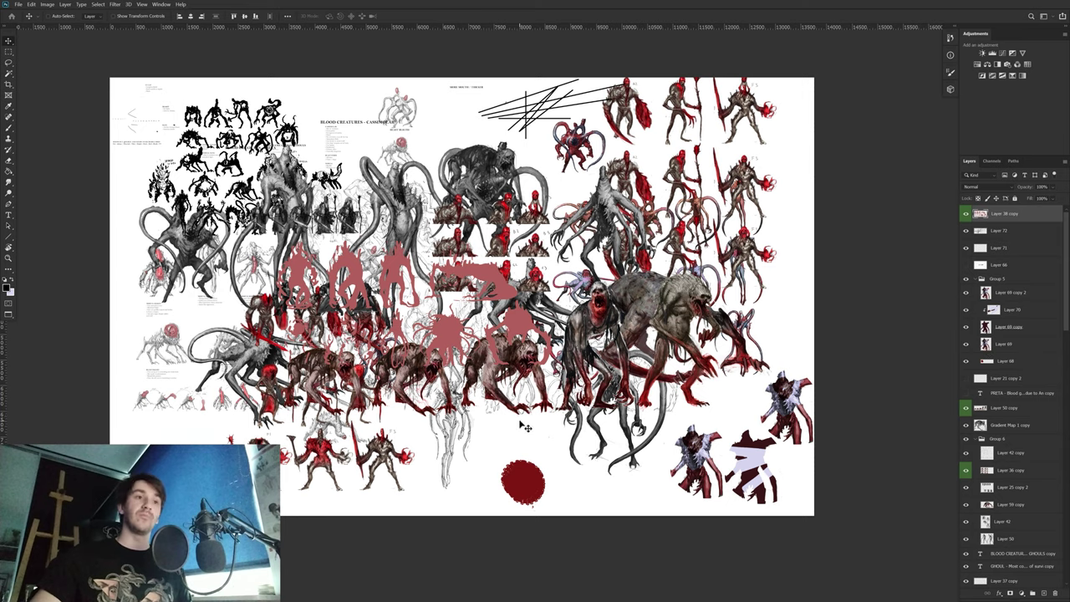